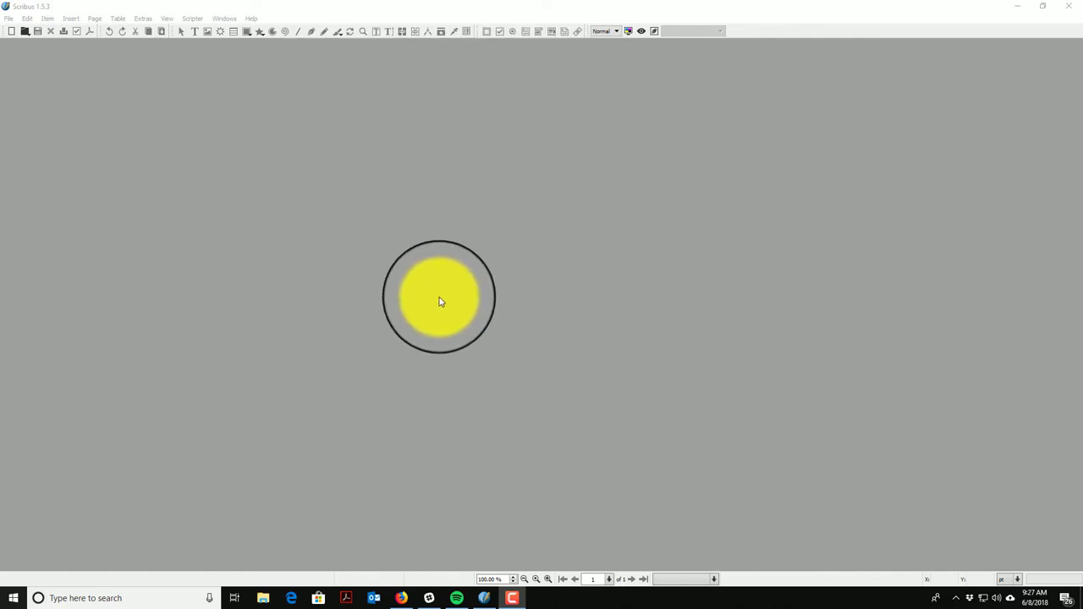
# - Create a single-page Letter portrait document in inches with all four margins set to 0.5 in
pyautogui.click(11, 35)
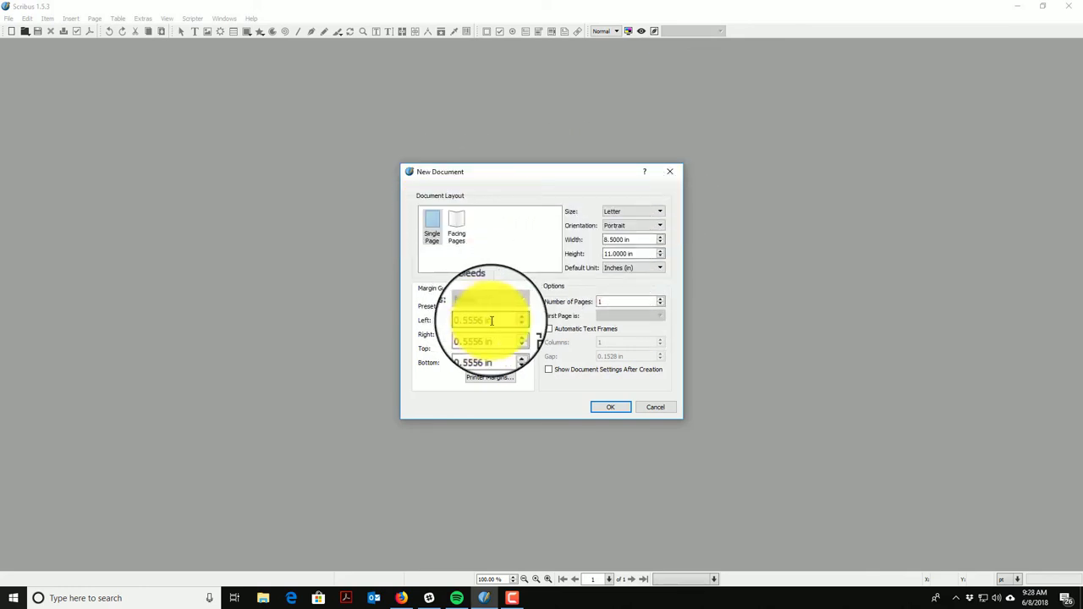
pyautogui.moveTo(494, 320); pyautogui.dragTo(411, 317)
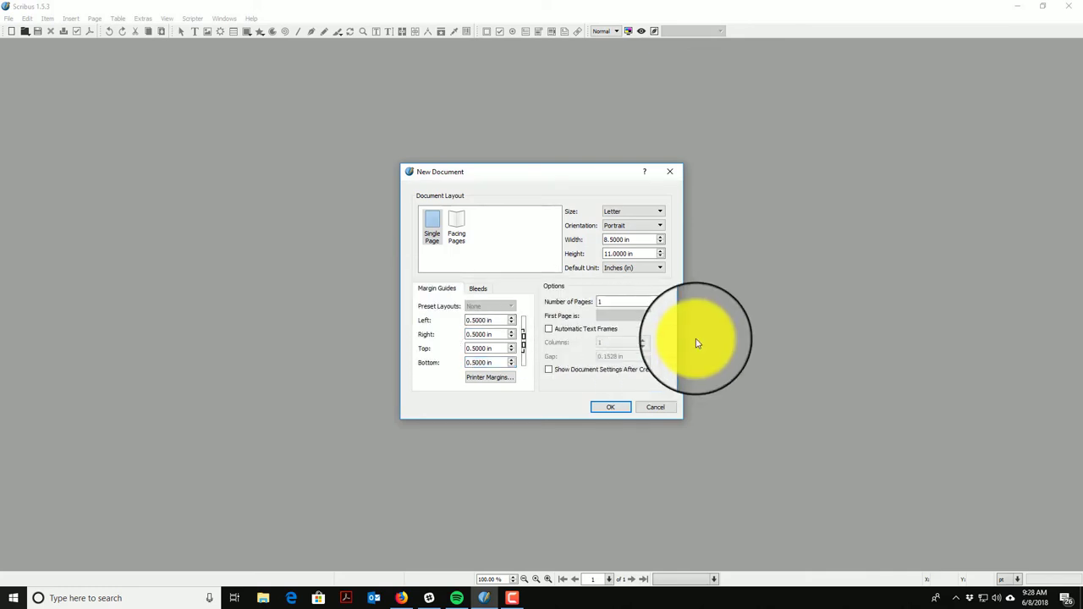
pyautogui.click(617, 414)
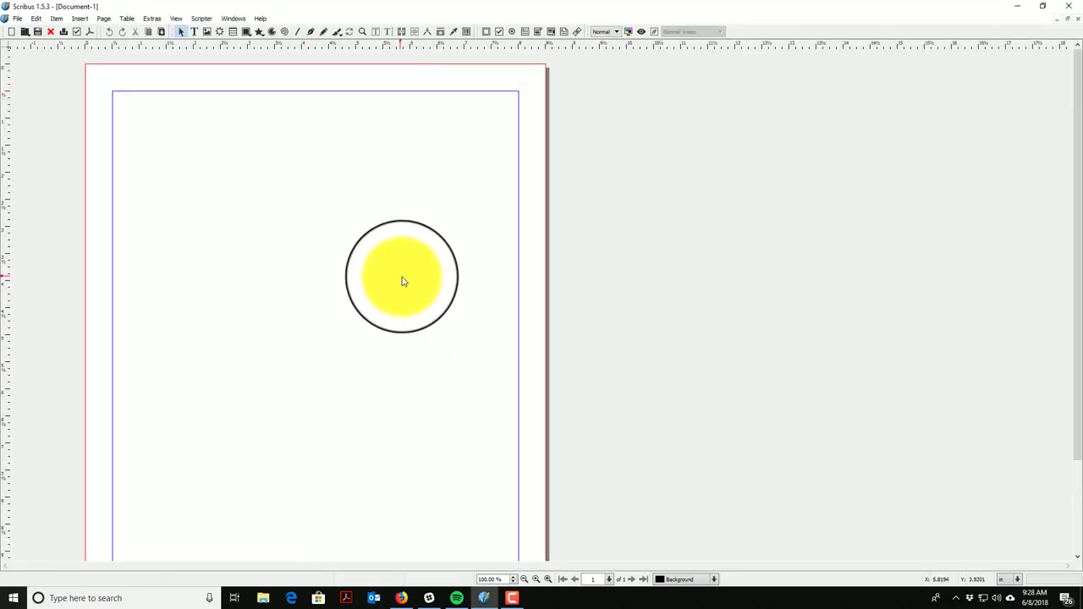
# - Open the Guides section of the Document Setup and select Baseline Grid in the placement order
pyautogui.click(23, 20)
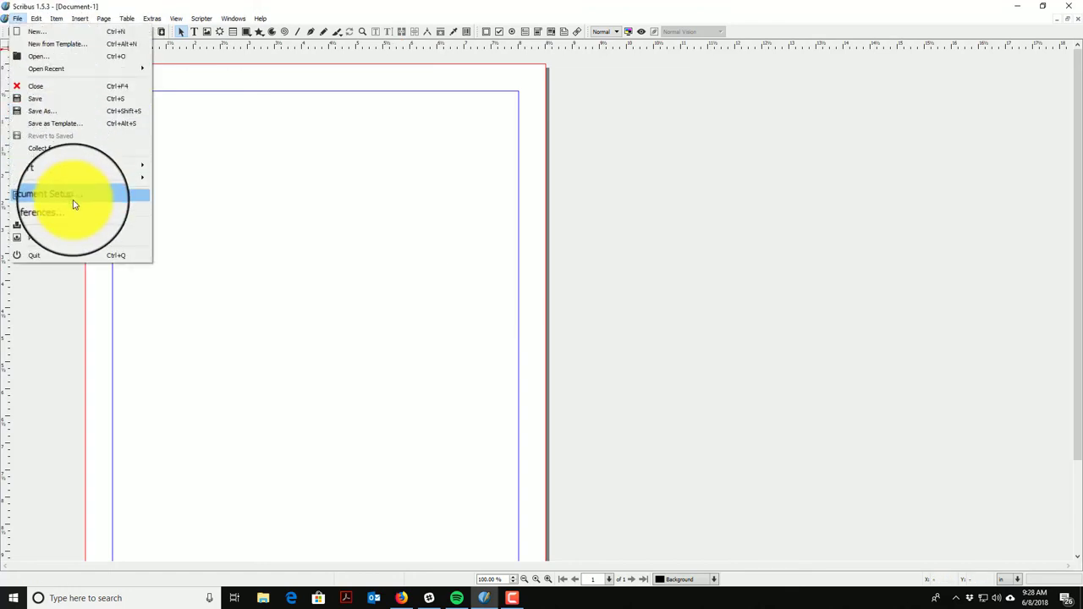
pyautogui.click(51, 195)
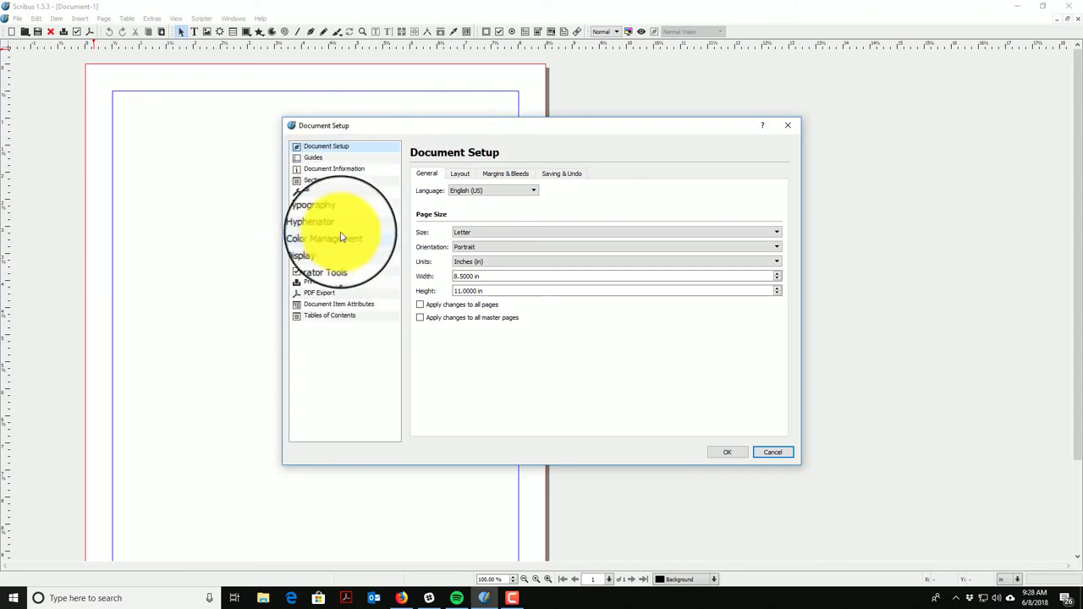
pyautogui.click(318, 161)
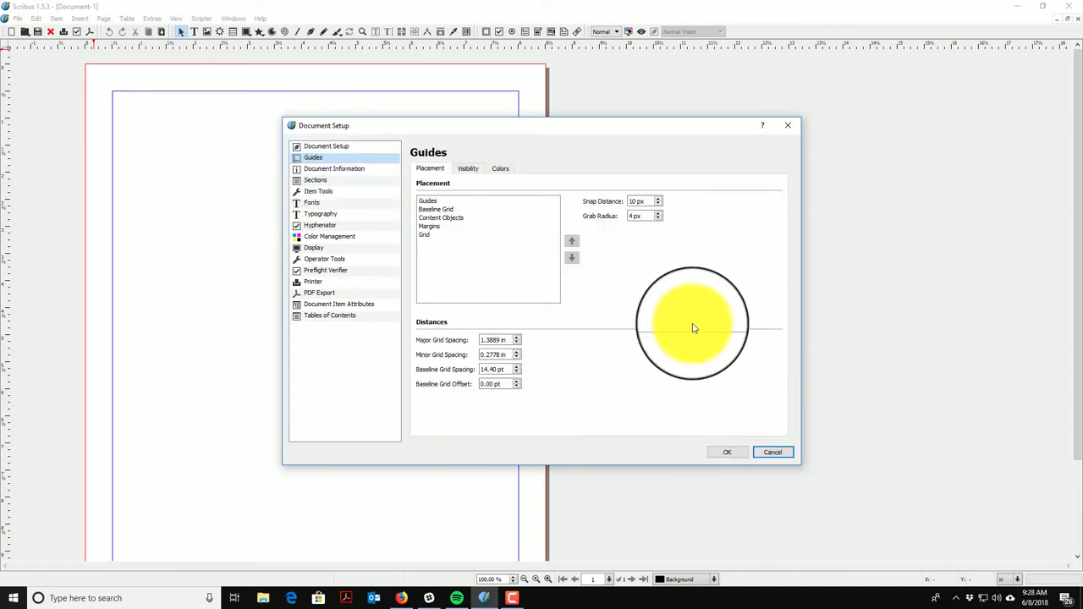
pyautogui.click(443, 210)
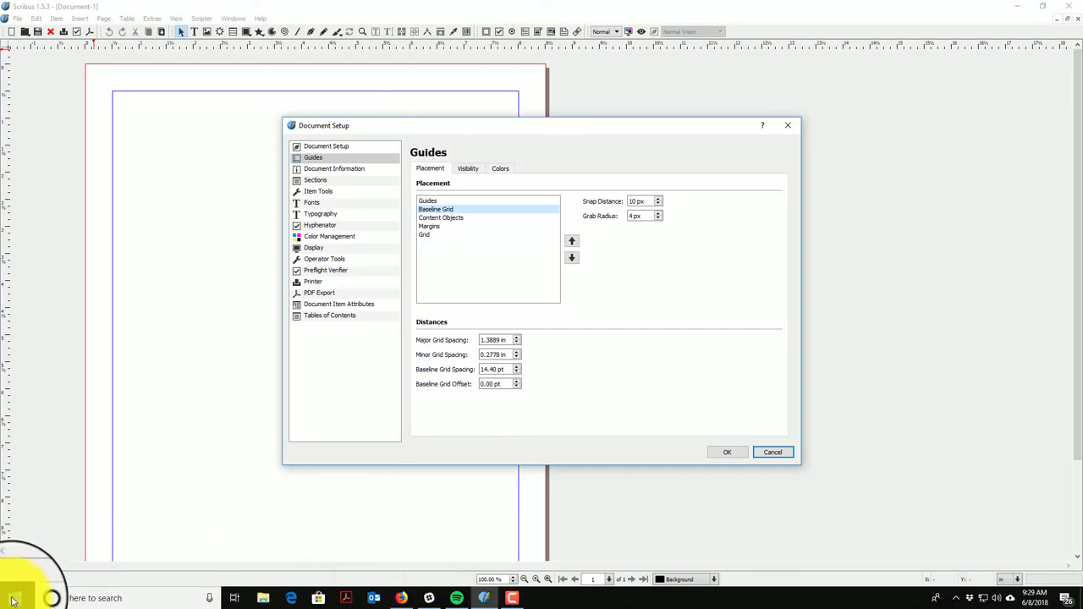
# - Switch to Firefox and search the web for "points per inch" in a new tab
pyautogui.click(401, 598)
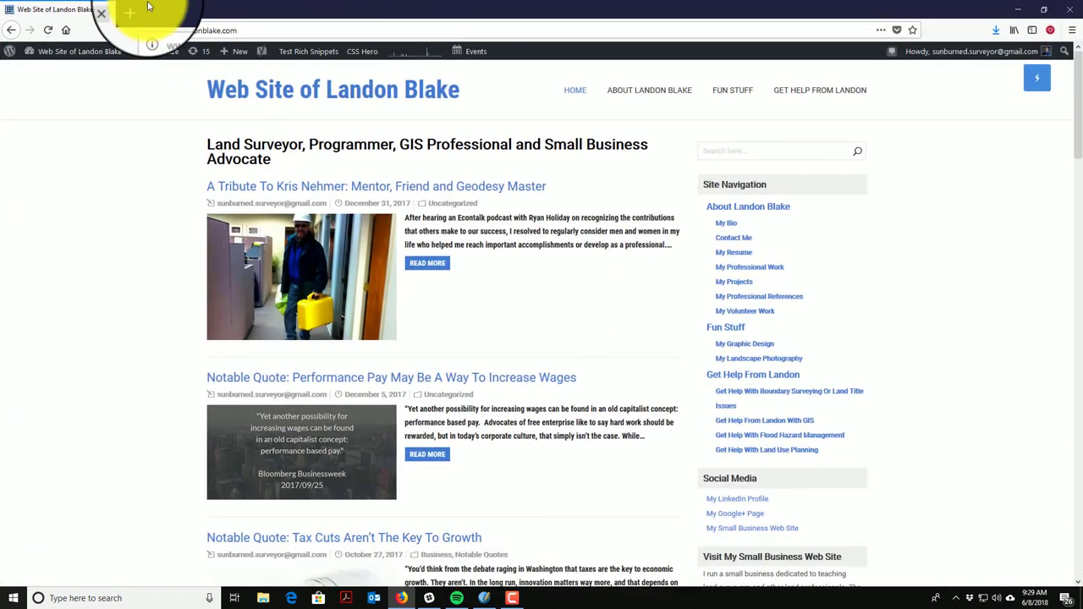
pyautogui.click(133, 12)
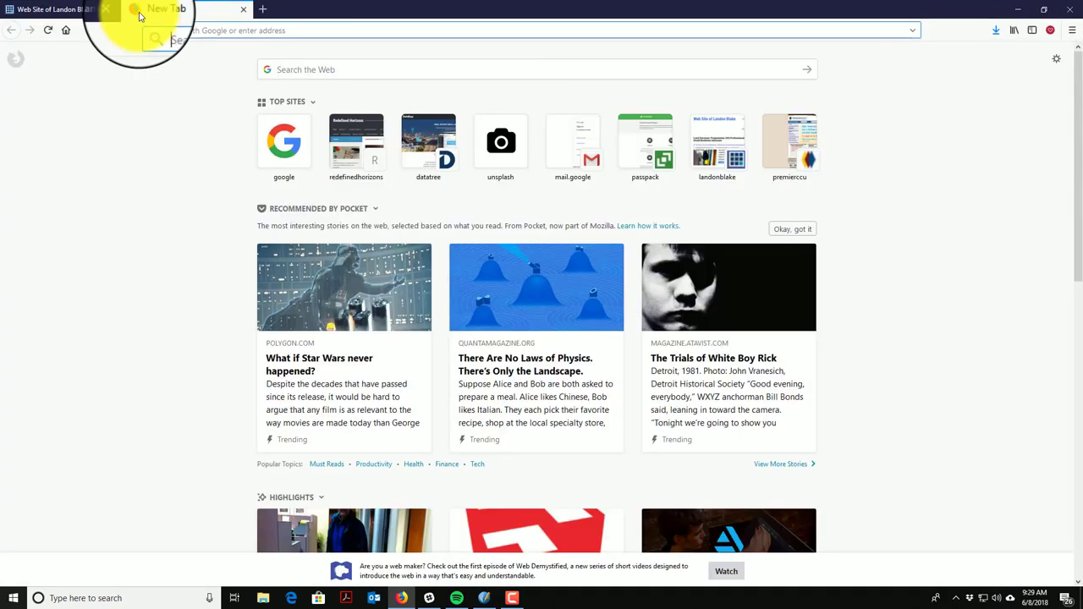
pyautogui.write('poin')
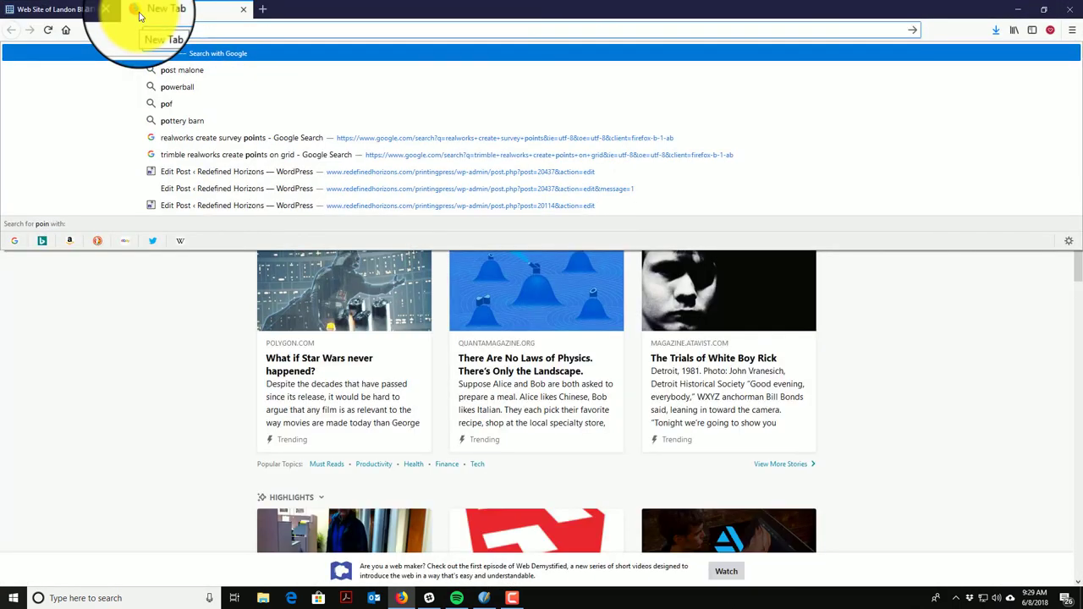
pyautogui.write('ts per inch')
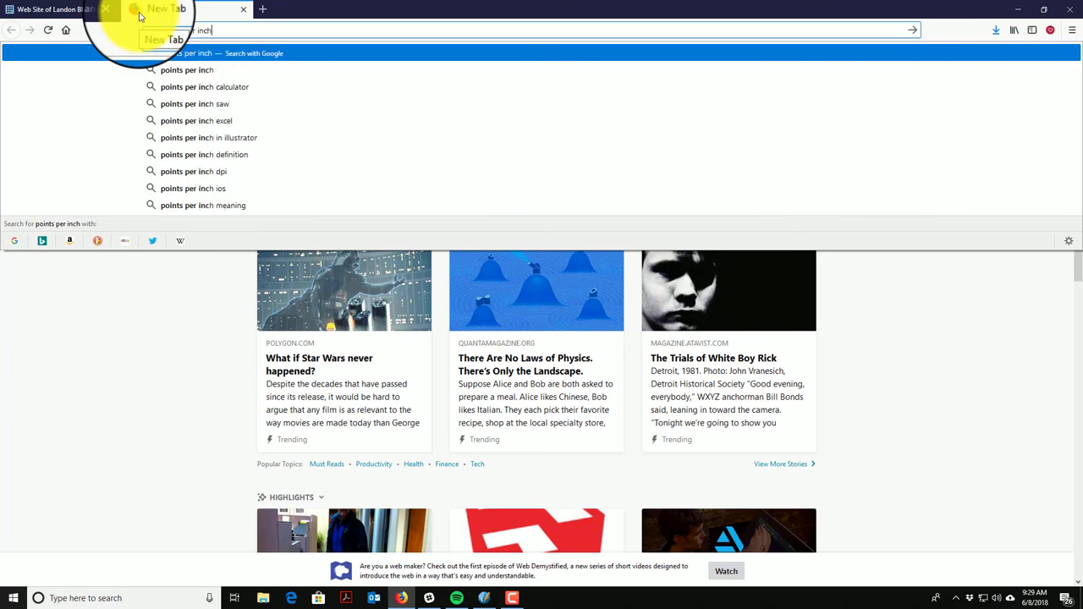
pyautogui.press('Return')
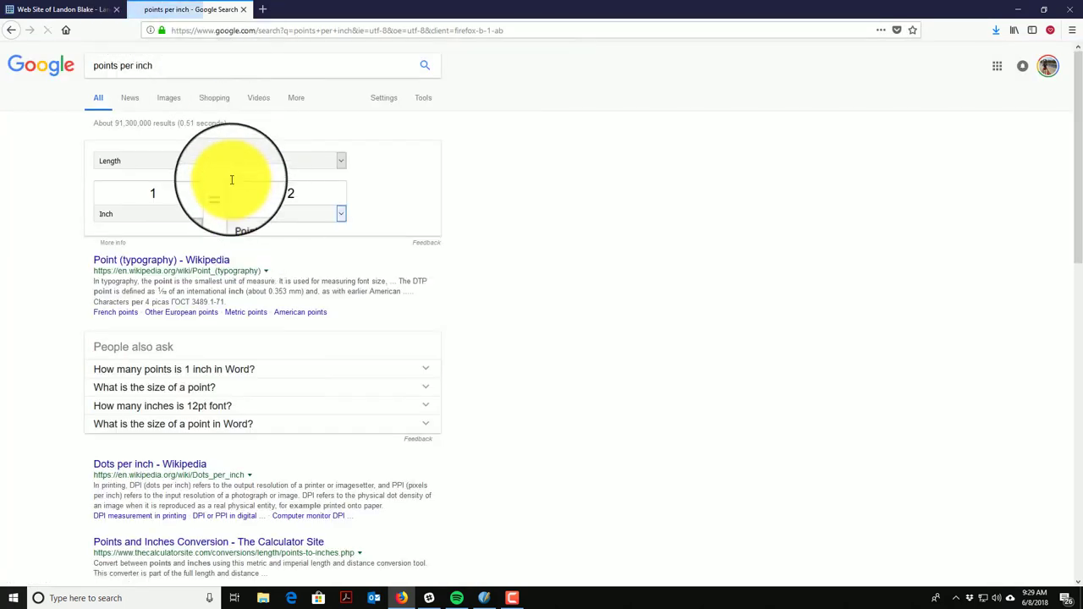
# - Convert 0.25 inch to points in the unit converter, then close the search page and return to Scribus
pyautogui.moveTo(170, 201); pyautogui.dragTo(50, 183)
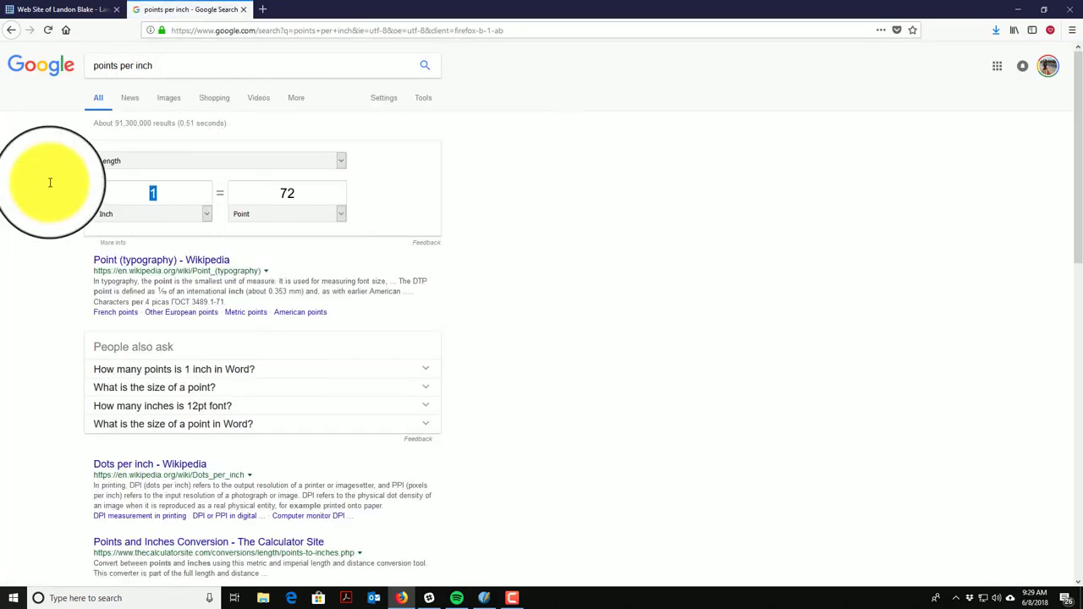
pyautogui.write('0.25')
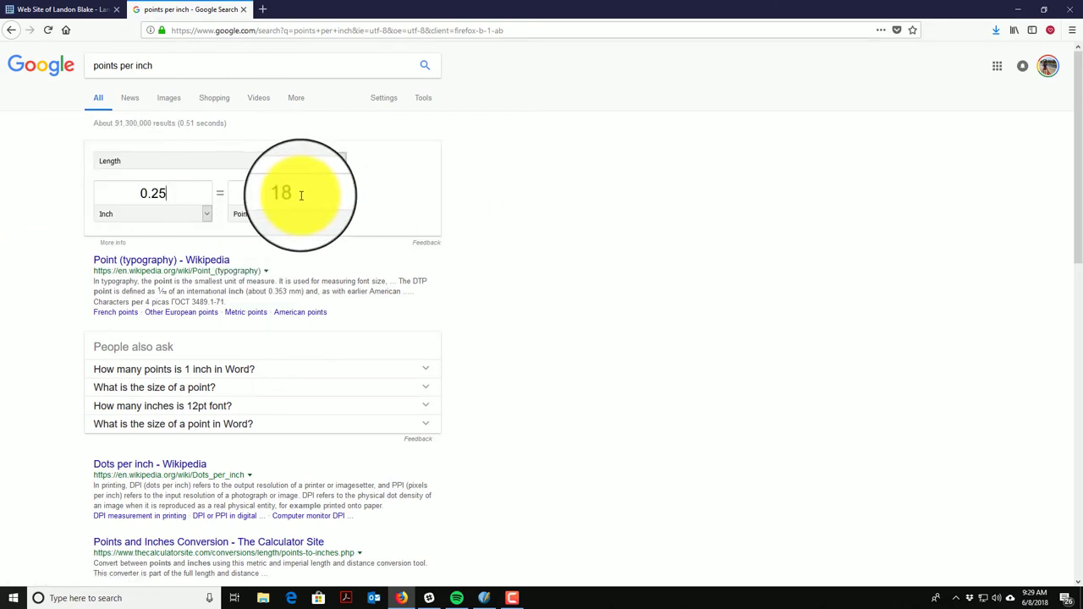
pyautogui.click(245, 9)
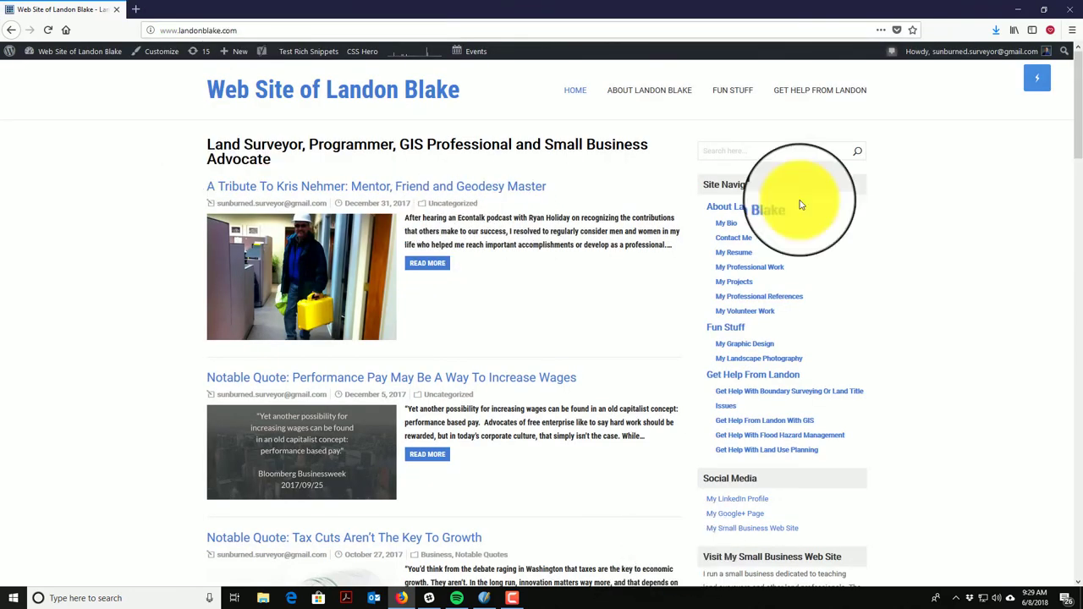
pyautogui.click(1018, 9)
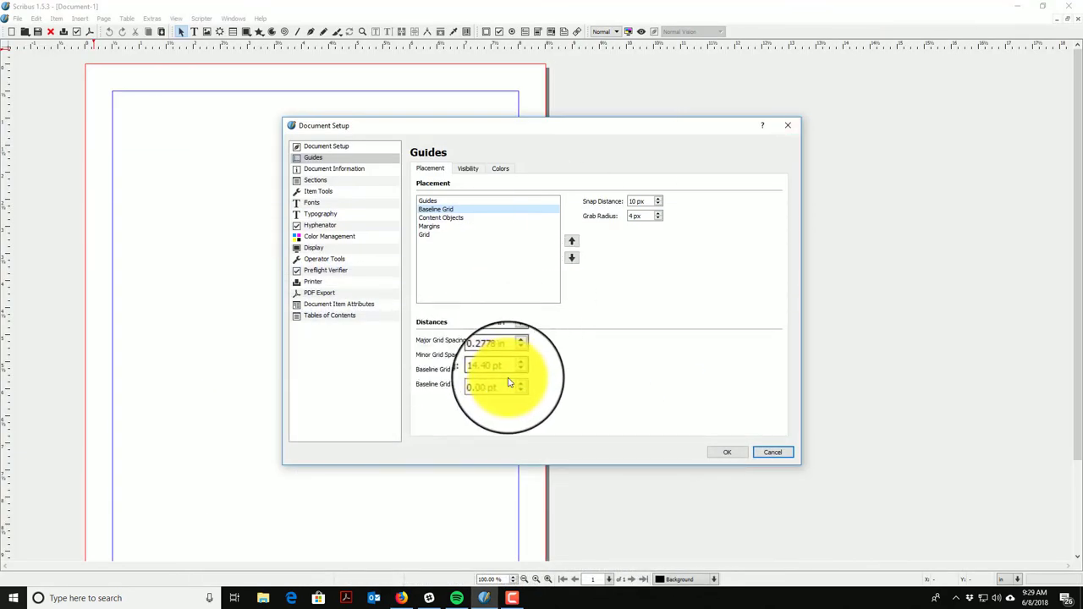
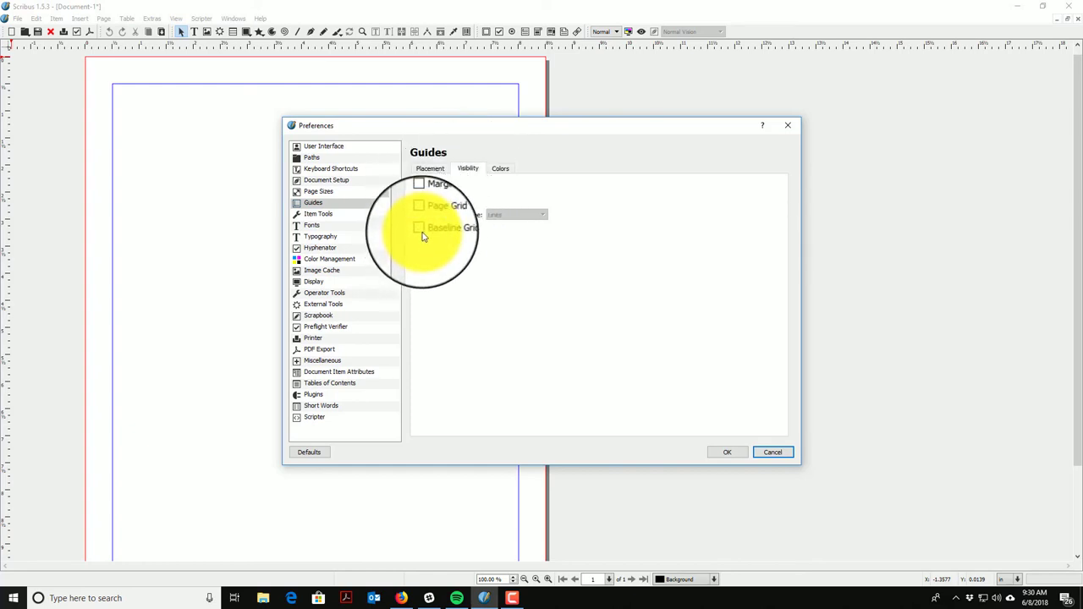
# - Set the baseline grid spacing to 18 pt in the Guides section of the application preferences
pyautogui.click(727, 452)
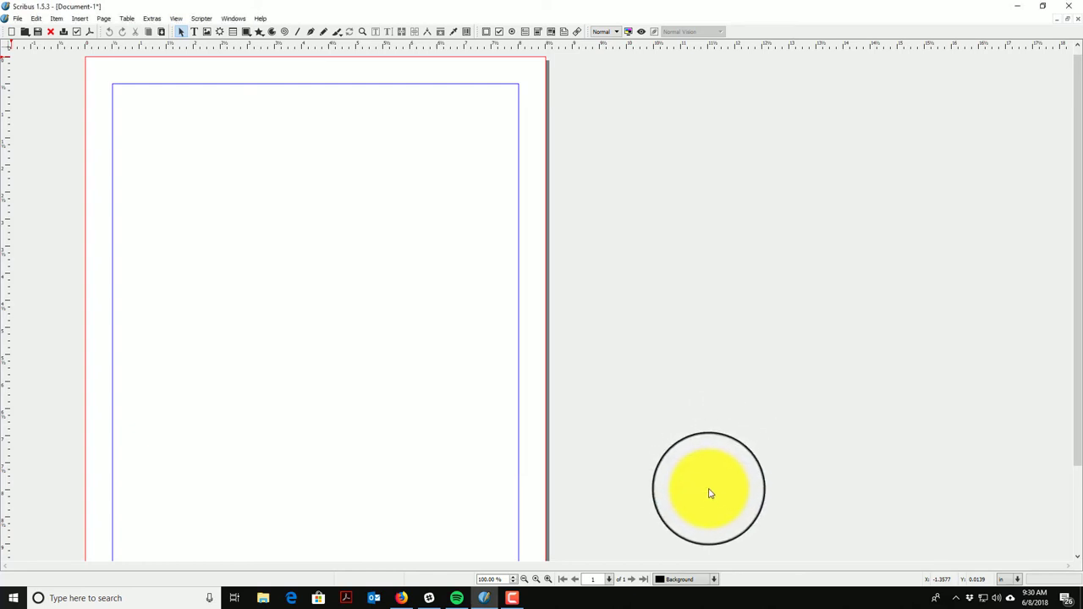
pyautogui.click(17, 18)
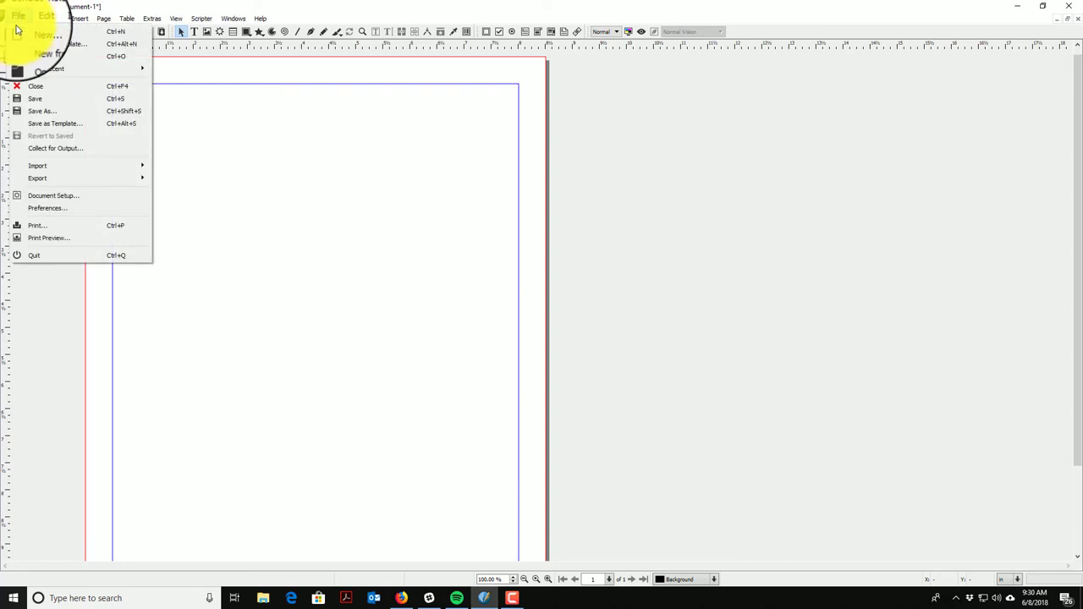
pyautogui.click(54, 212)
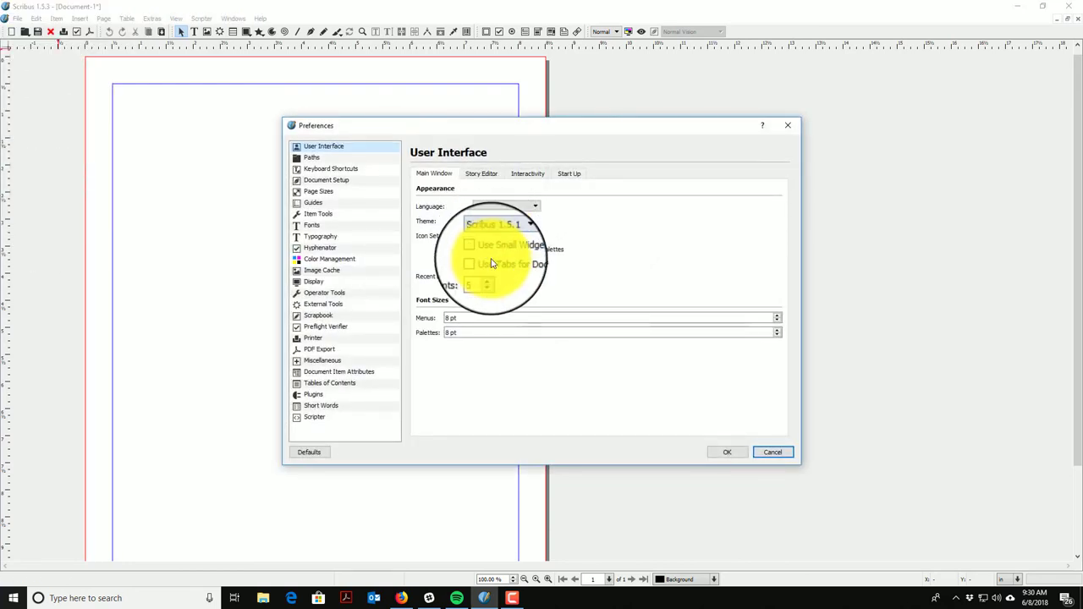
pyautogui.click(327, 203)
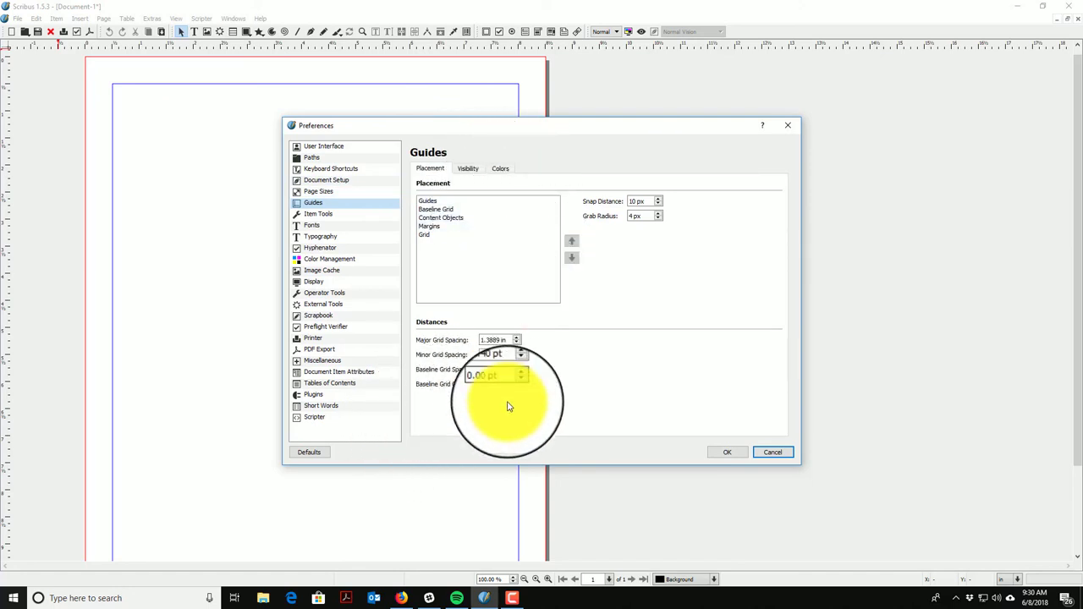
pyautogui.doubleClick(494, 369)
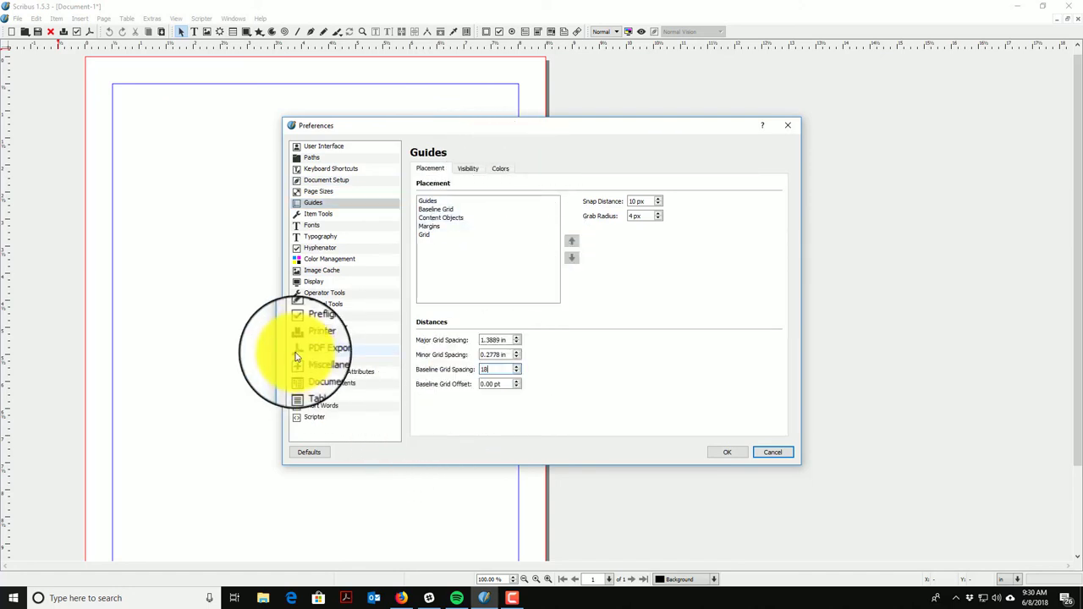
pyautogui.write('18.0')
pyautogui.click(495, 383)
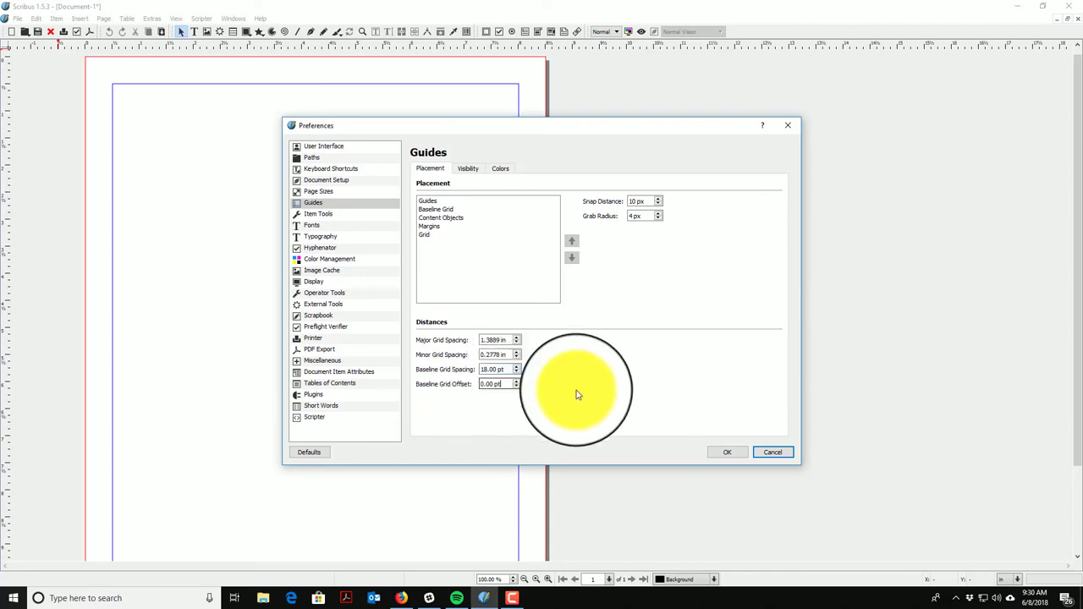
# - Enable baseline grid visibility, move Baseline Grid to the first place in the guide placement order and apply the preferences
pyautogui.click(462, 174)
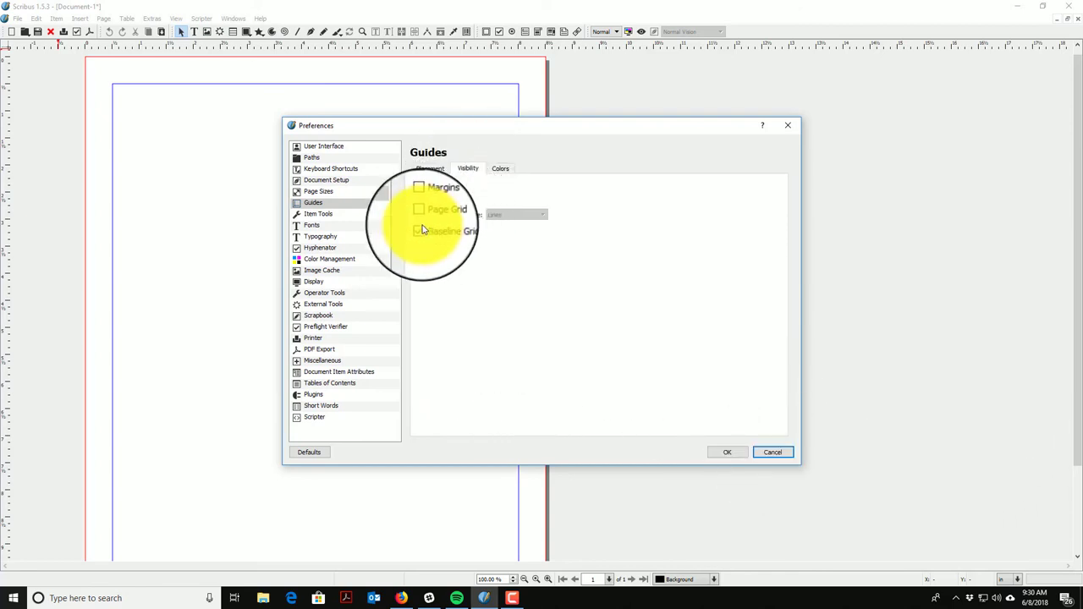
pyautogui.click(429, 170)
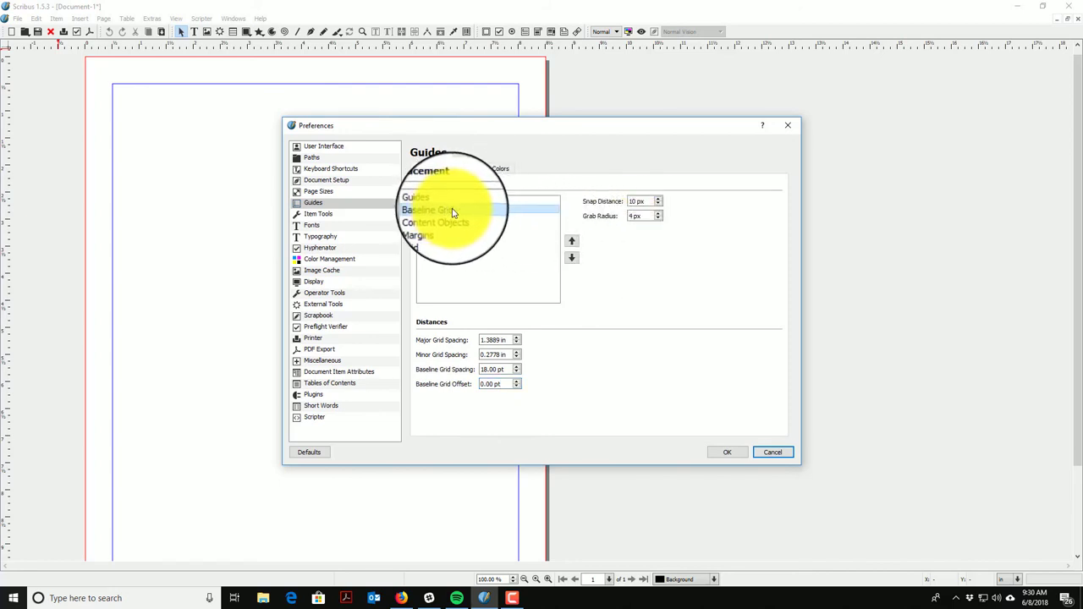
pyautogui.click(571, 241)
pyautogui.click(724, 454)
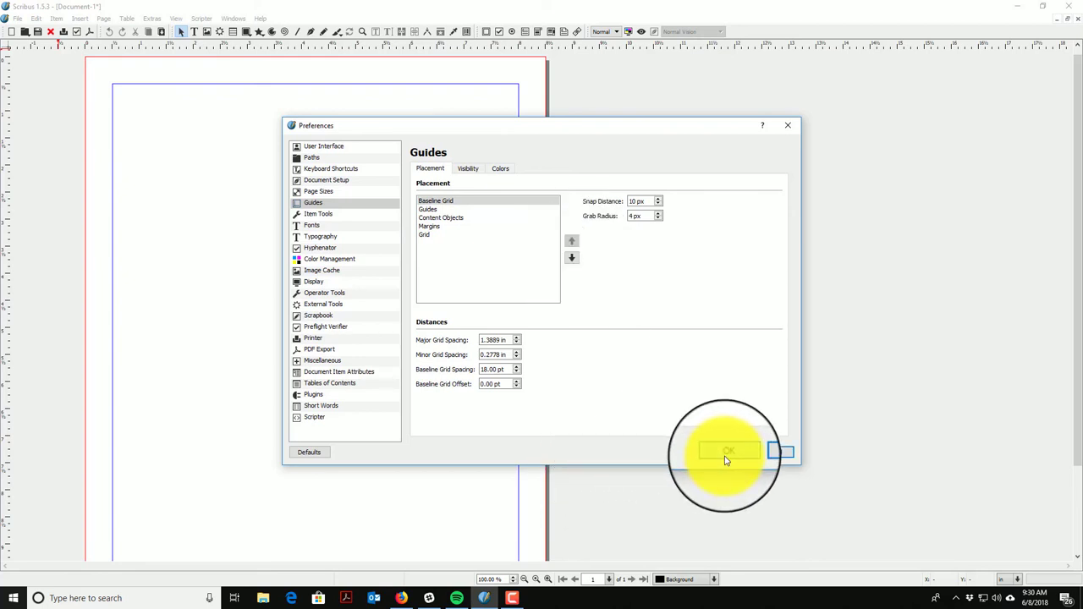
pyautogui.scroll(-3, 213, 200)
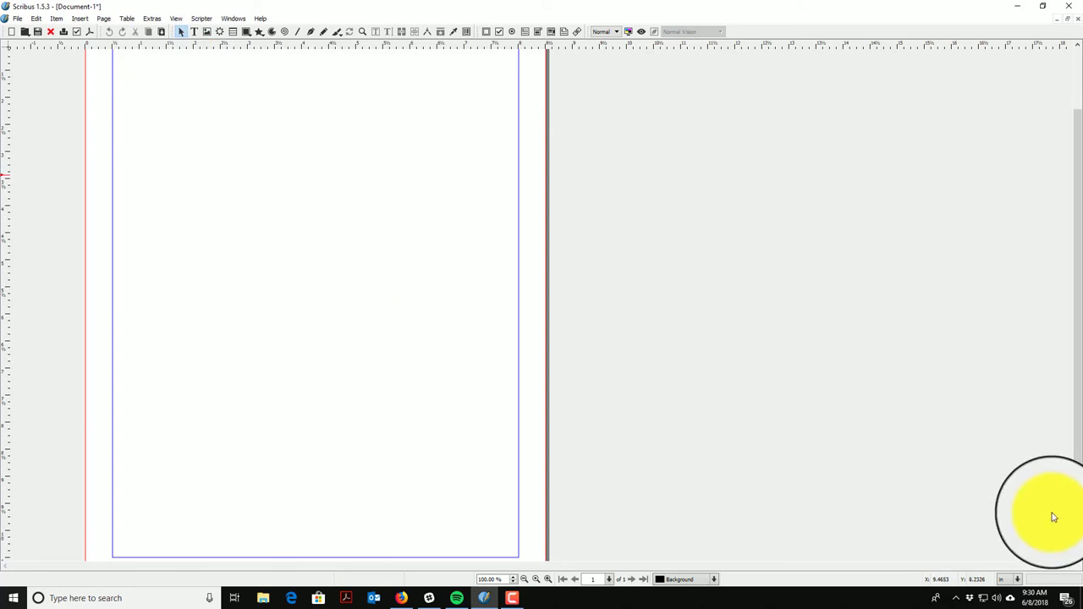
pyautogui.scroll(2, 254, 378)
pyautogui.scroll(-3, 350, 406)
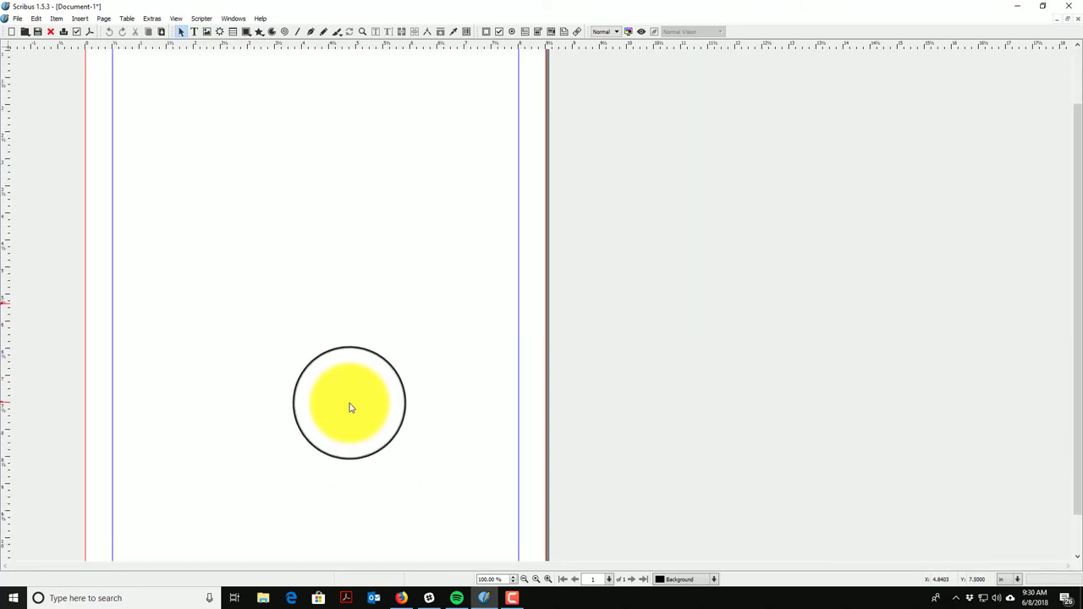
pyautogui.scroll(3, 368, 449)
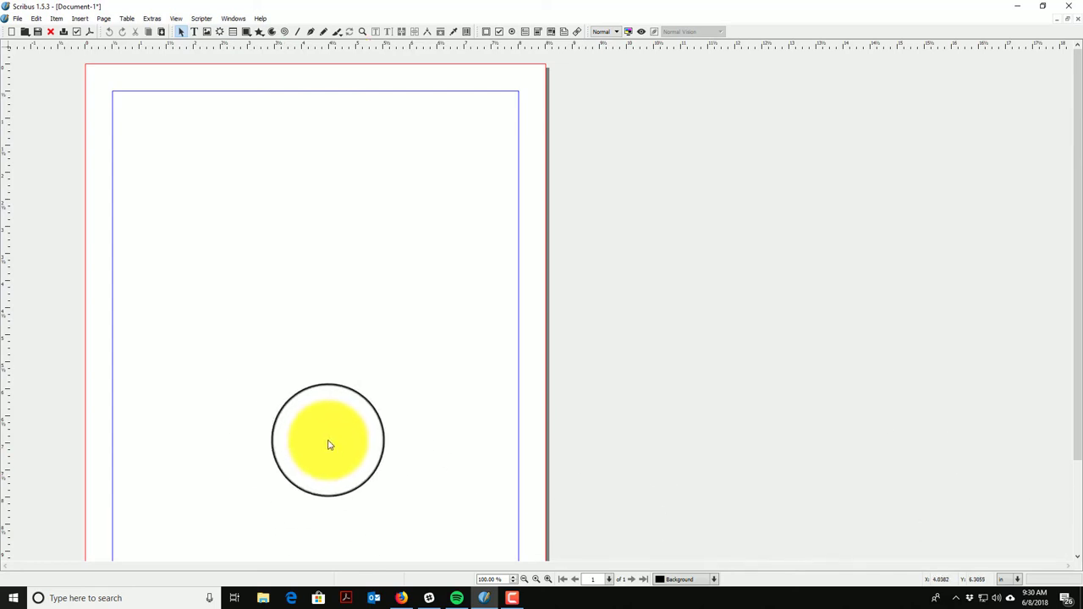
pyautogui.scroll(-3, 140, 278)
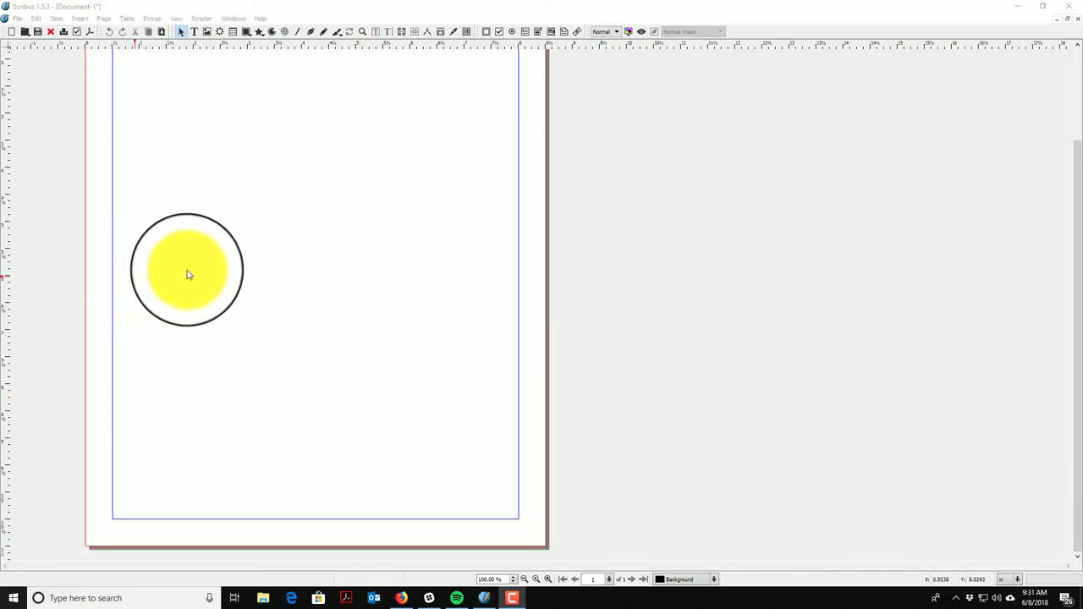
pyautogui.scroll(3, 334, 246)
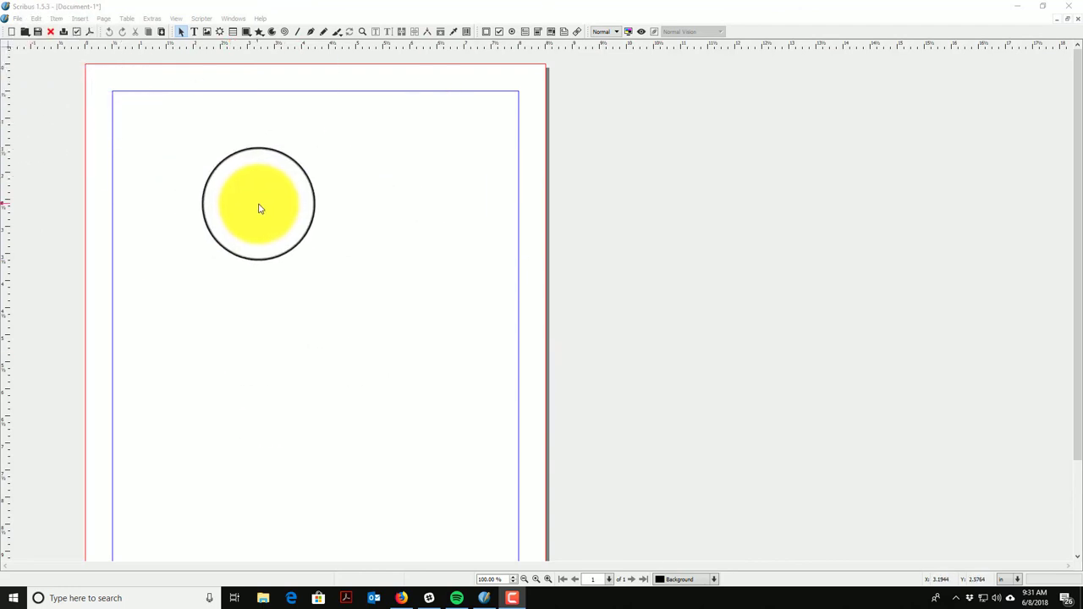
# - Save the document as ARTICLE TEMPLATE.sla in the Temp folder inside Documents
pyautogui.click(39, 33)
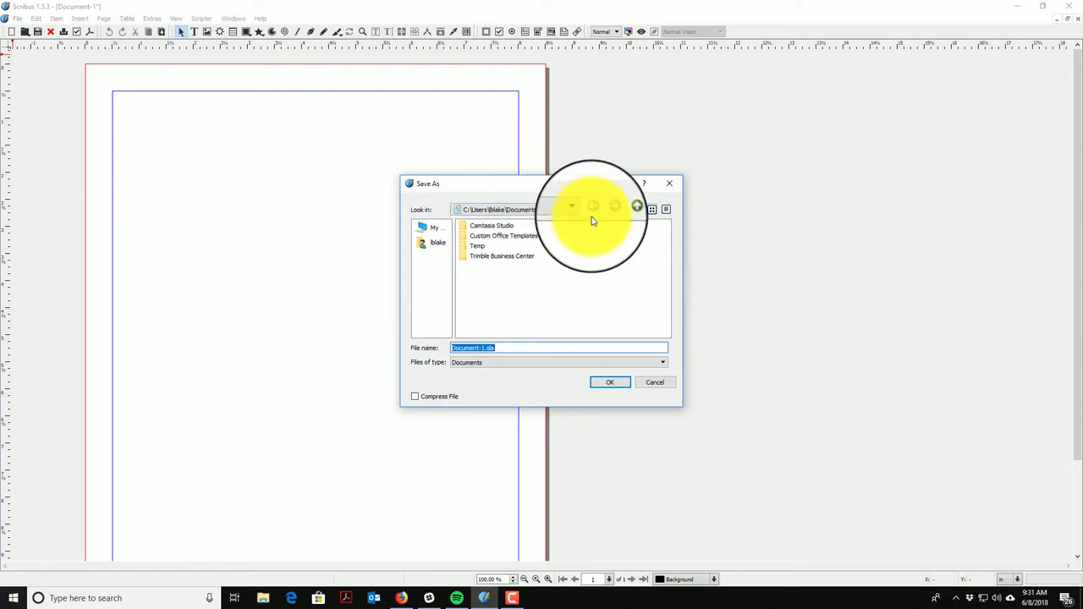
pyautogui.doubleClick(485, 247)
pyautogui.moveTo(481, 348); pyautogui.dragTo(254, 353)
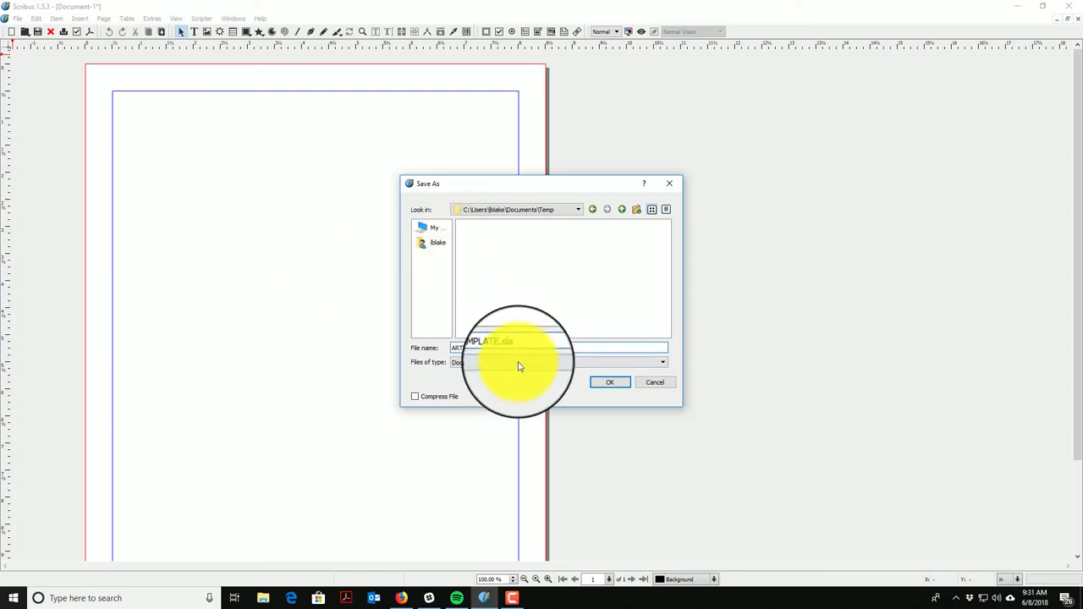
pyautogui.click(604, 384)
pyautogui.scroll(-3, 380, 327)
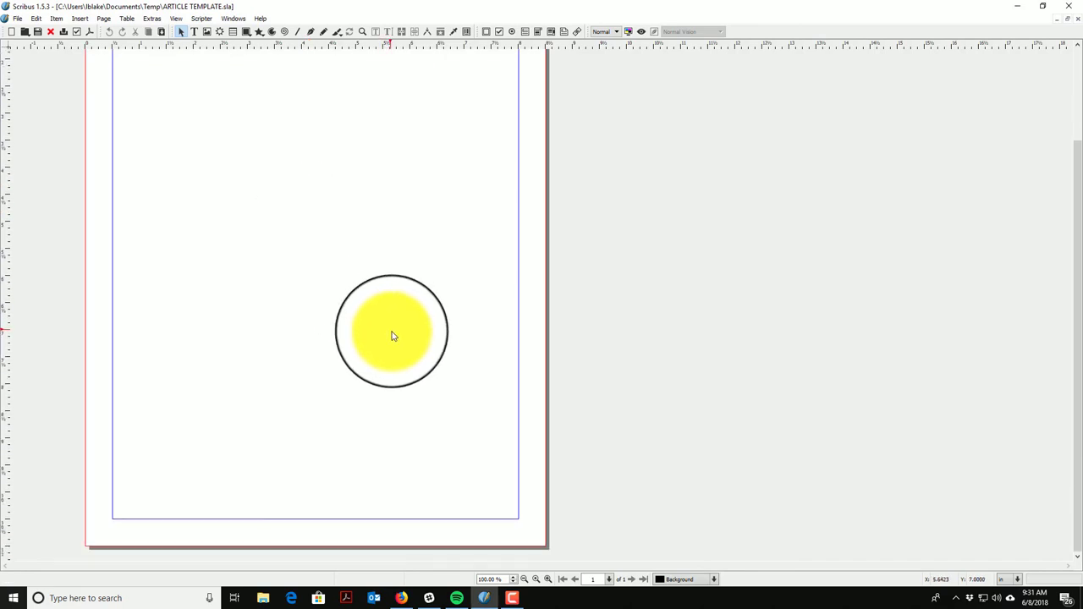
pyautogui.scroll(3, 391, 335)
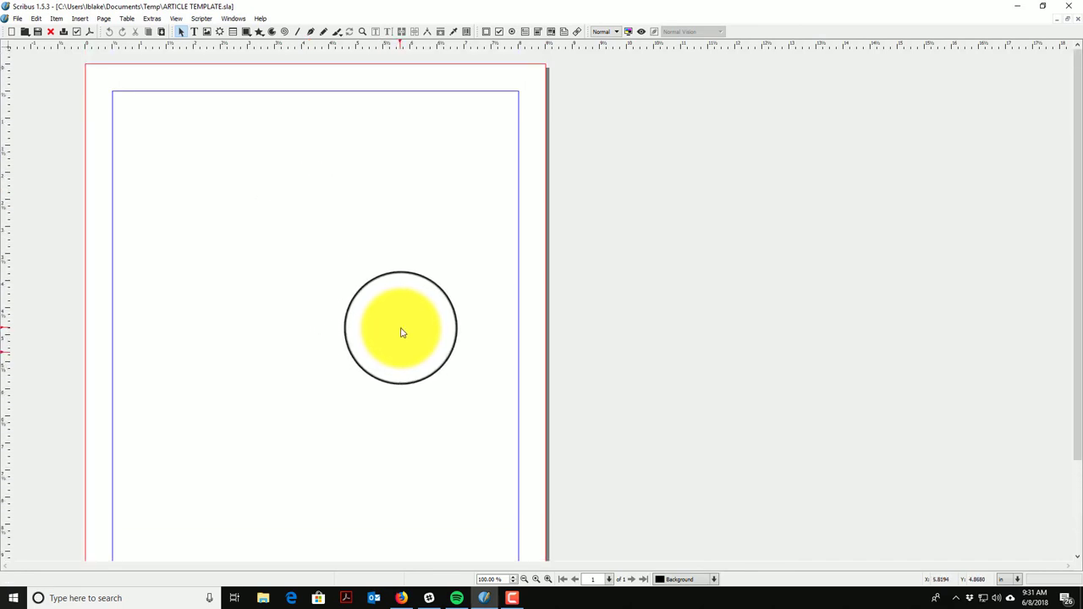
pyautogui.click(35, 18)
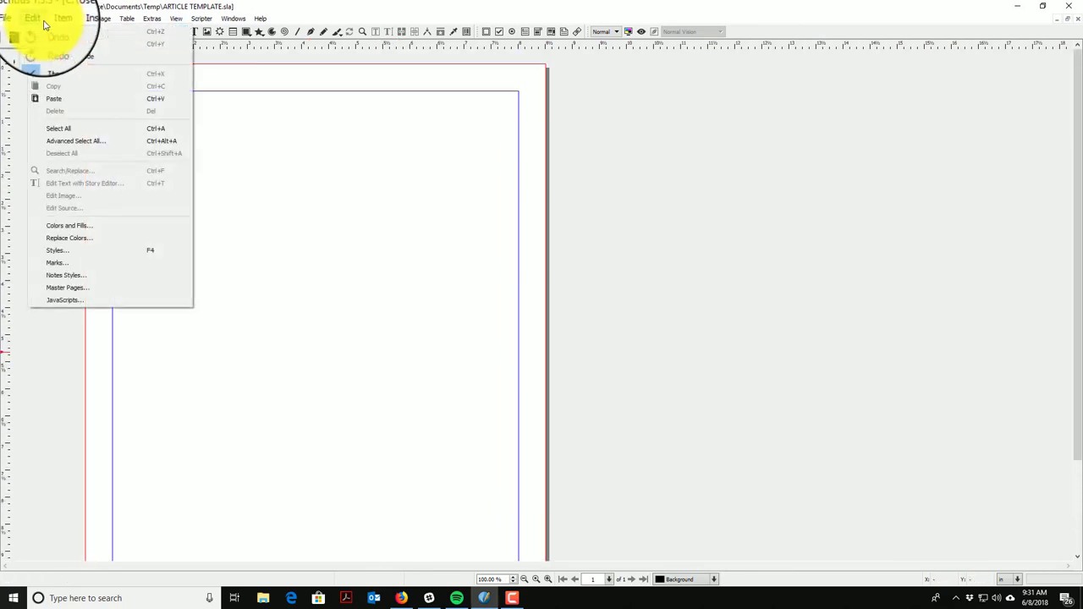
pyautogui.click(108, 231)
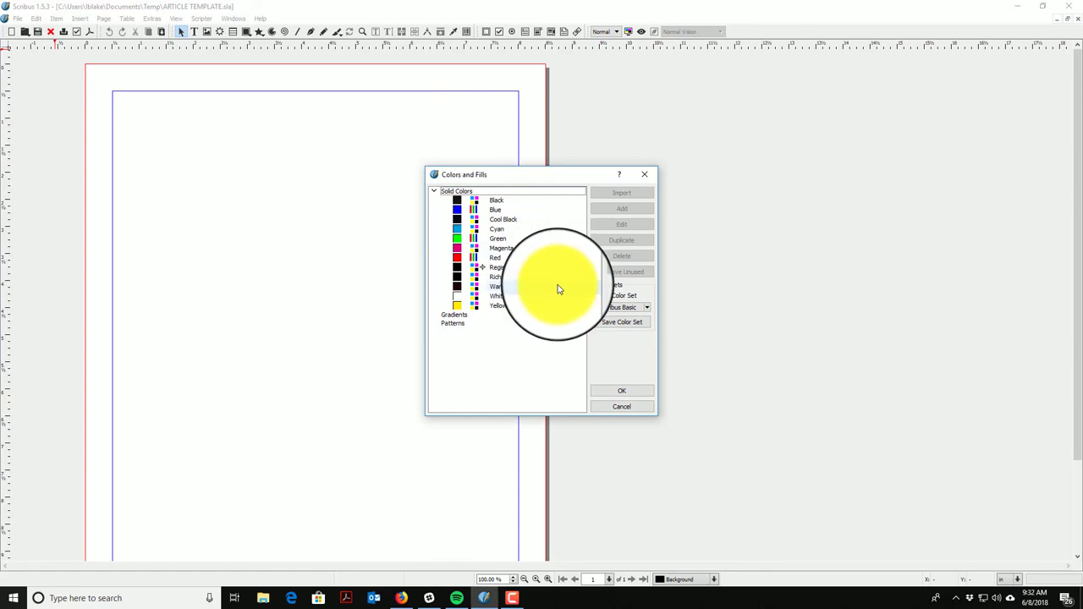
pyautogui.click(643, 172)
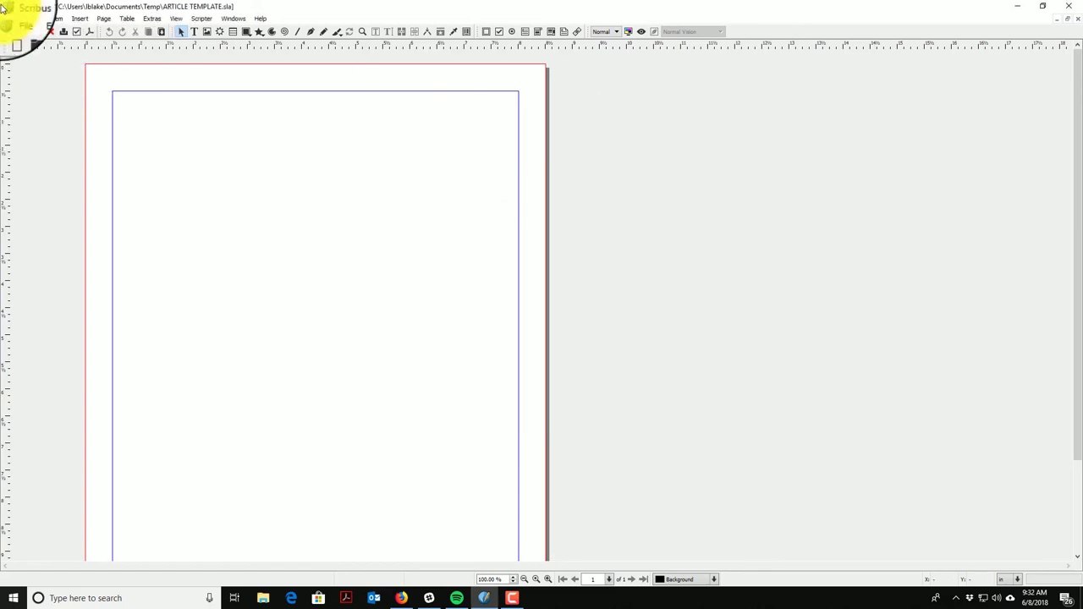
# - Add a new solid color named LB Blue in Colors and Fills and set its color model to RGB
pyautogui.click(37, 20)
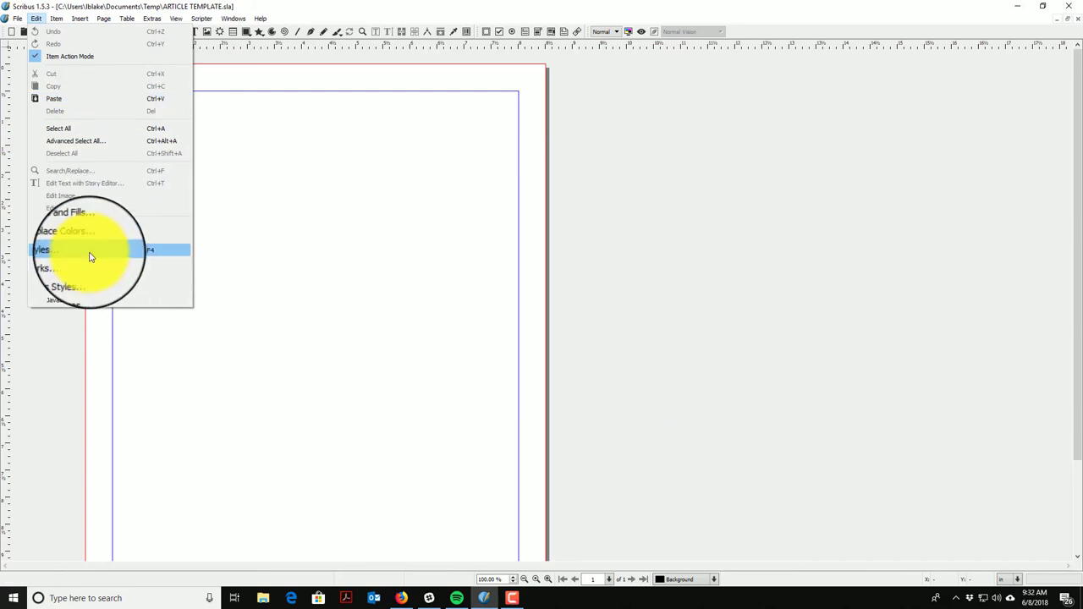
pyautogui.click(85, 223)
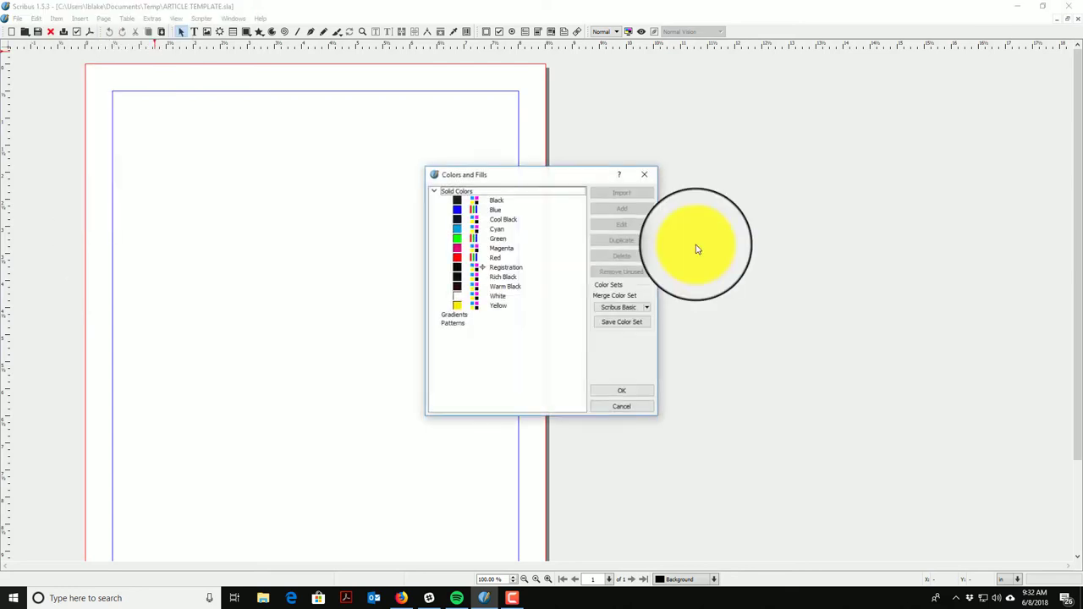
pyautogui.click(647, 310)
pyautogui.click(648, 309)
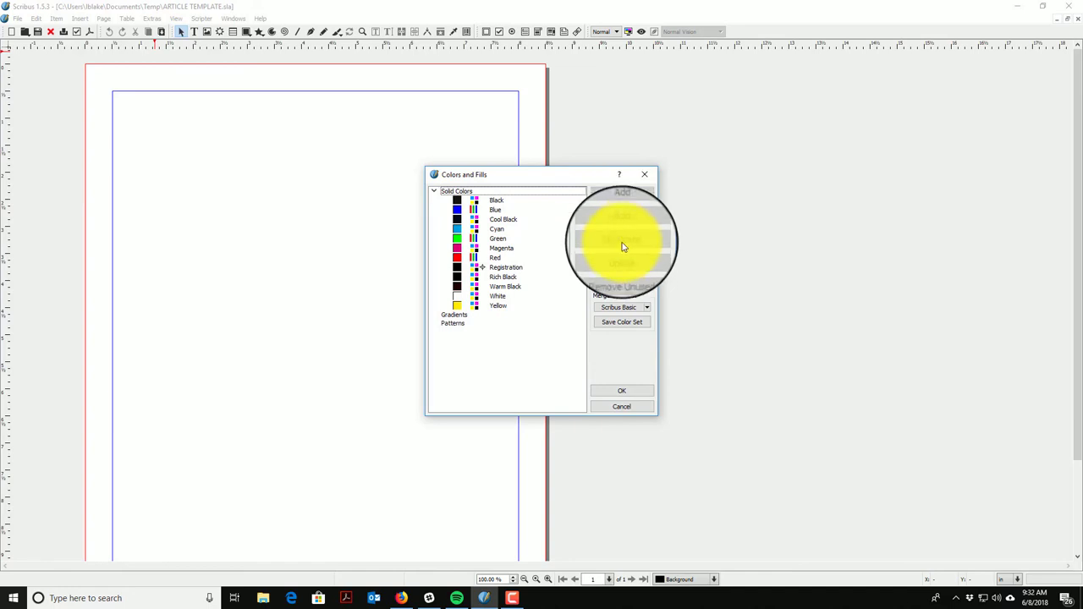
pyautogui.click(464, 227)
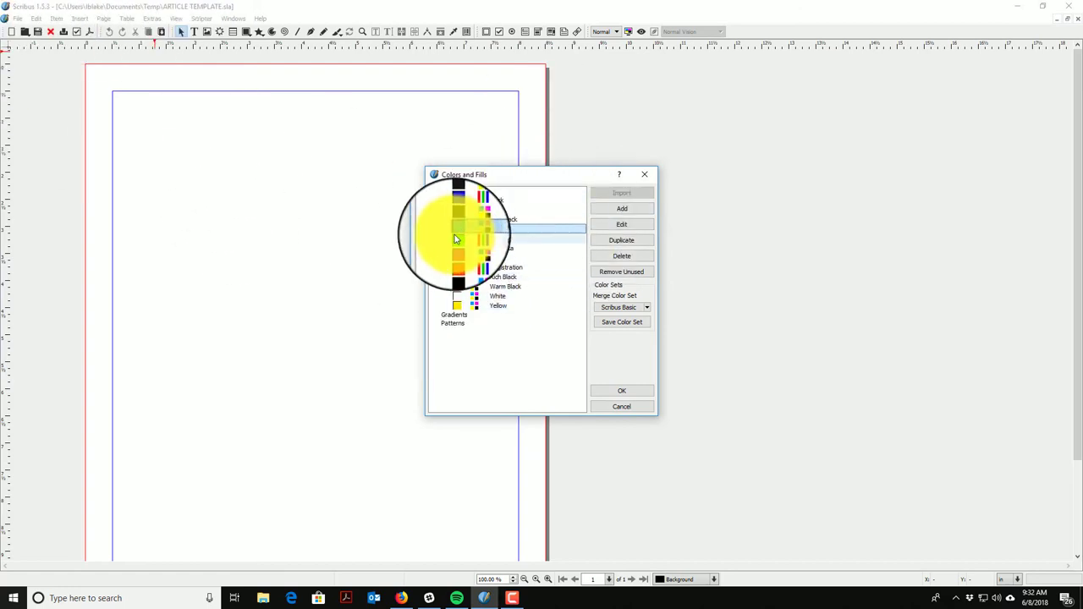
pyautogui.click(622, 209)
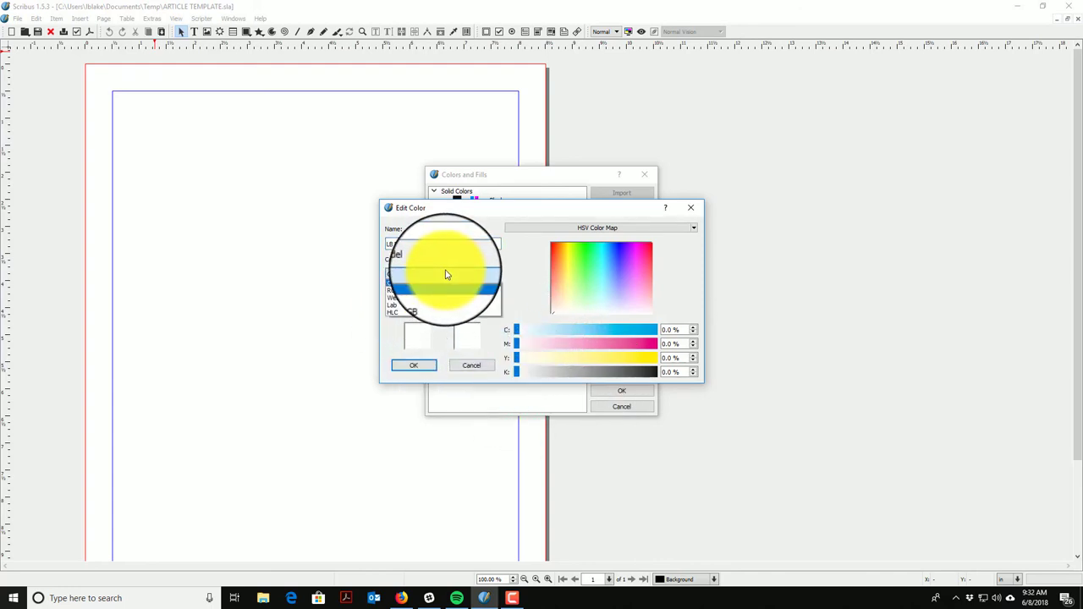
pyautogui.click(423, 294)
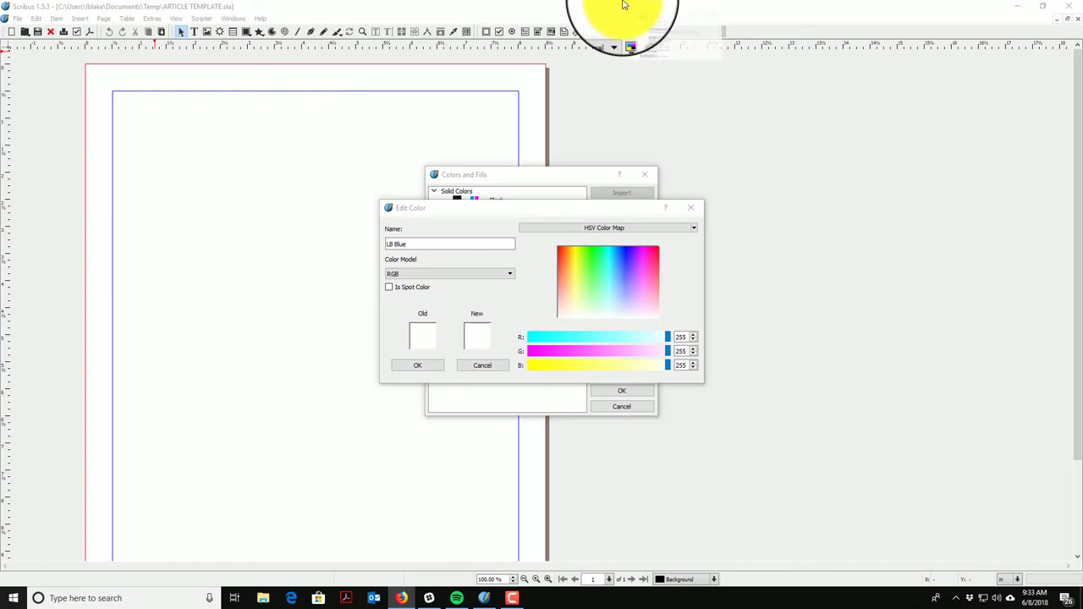
# - Switch to the browser and open the Grab Website Colors tool on ColorCombos from the search results
pyautogui.hotkey('alt', 'Tab')
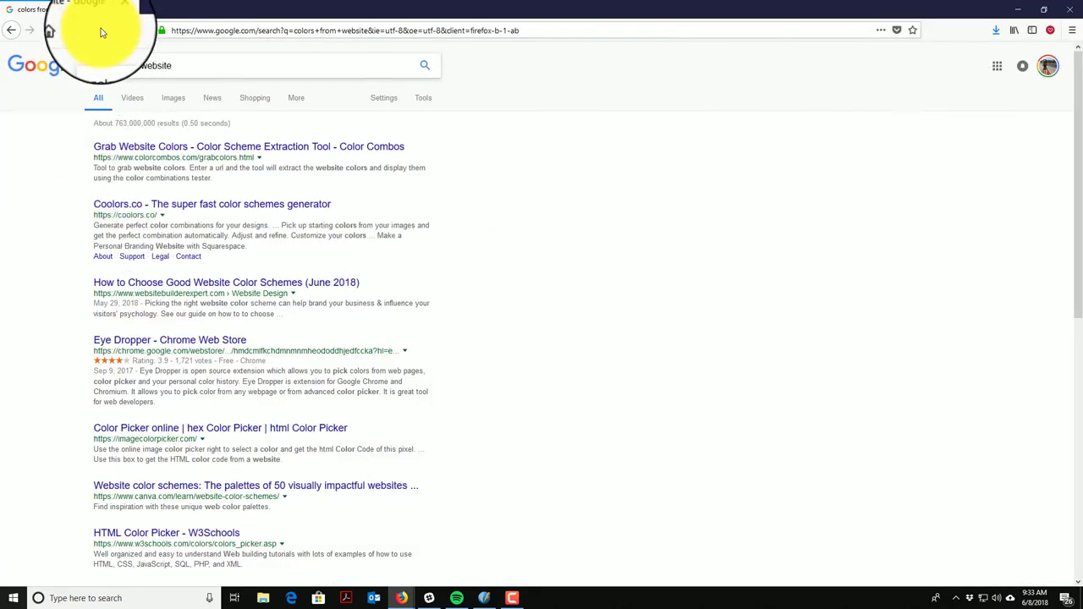
pyautogui.click(159, 154)
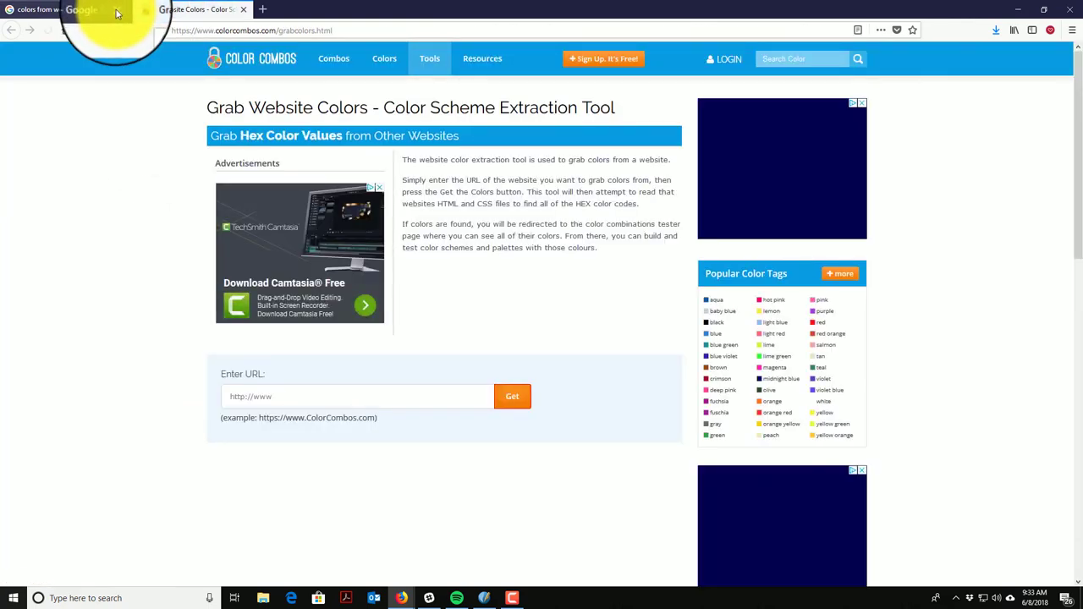
pyautogui.click(301, 403)
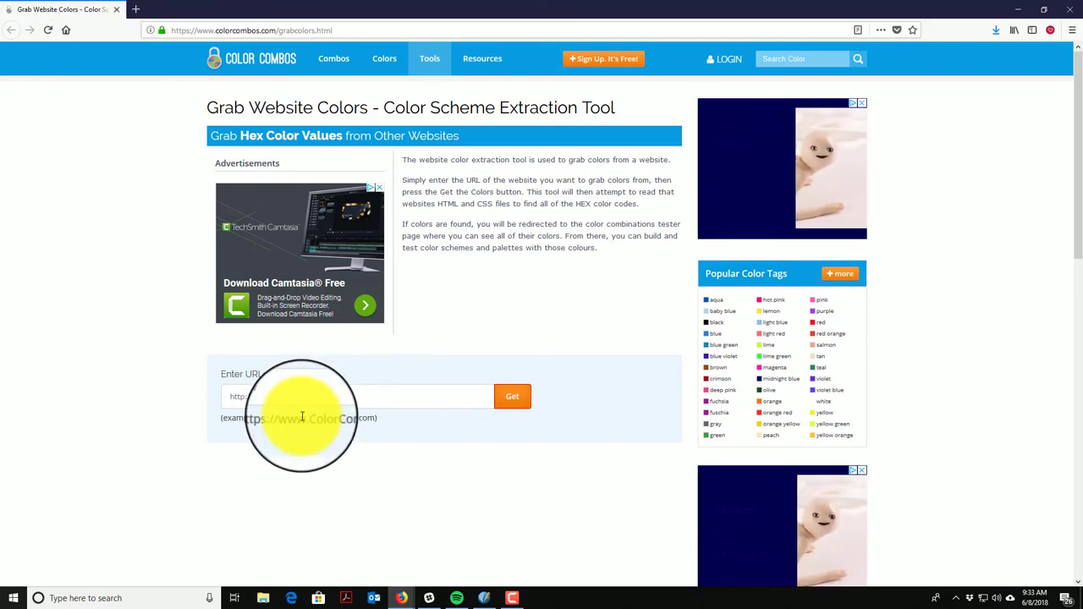
# - Copy the personal website's address from the other browser window and extract its colors with the ColorCombos tool
pyautogui.hotkey('alt', 'Tab')
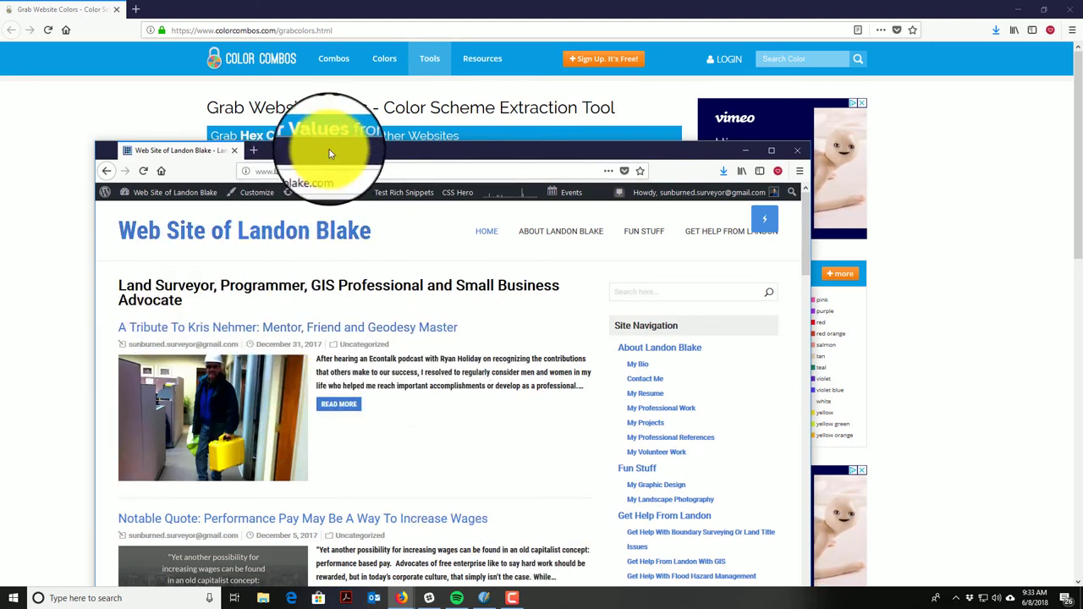
pyautogui.click(342, 172)
pyautogui.hotkey('ctrl', 'c')
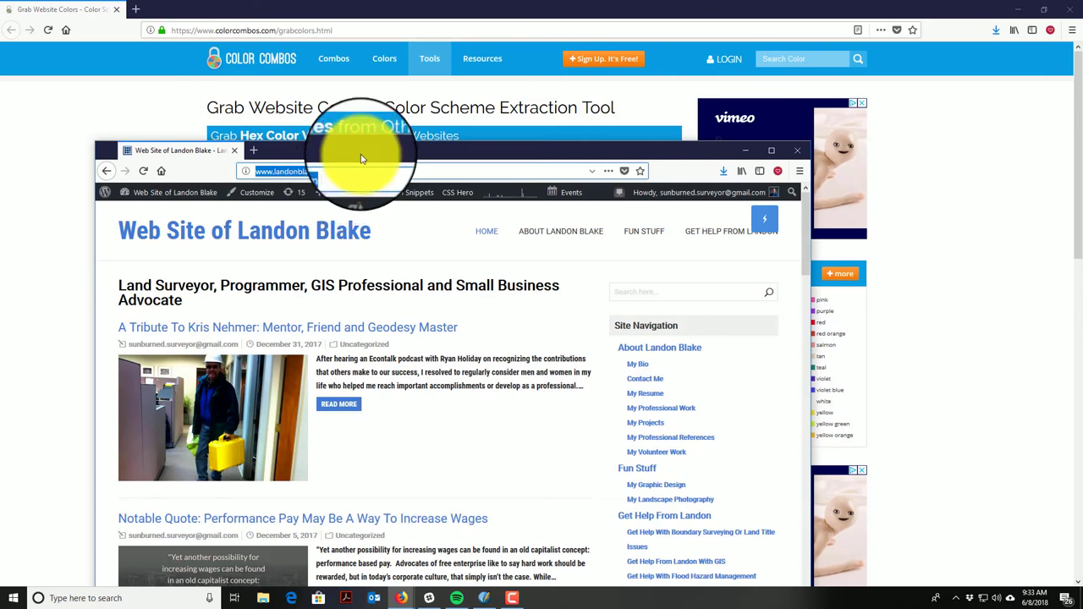
pyautogui.hotkey('alt', 'Tab')
pyautogui.click(387, 398)
pyautogui.hotkey('ctrl', 'v')
pyautogui.click(506, 411)
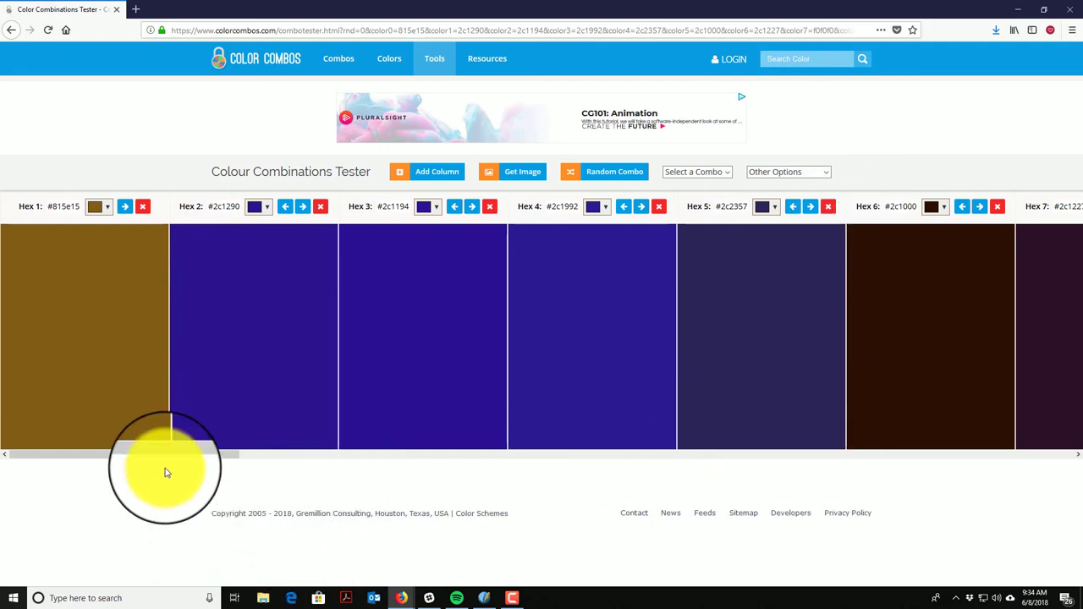
# - Find the Hex 16 blue in the extracted colors and copy its code 2c3575 without the hash sign
pyautogui.moveTo(181, 455); pyautogui.dragTo(730, 457)
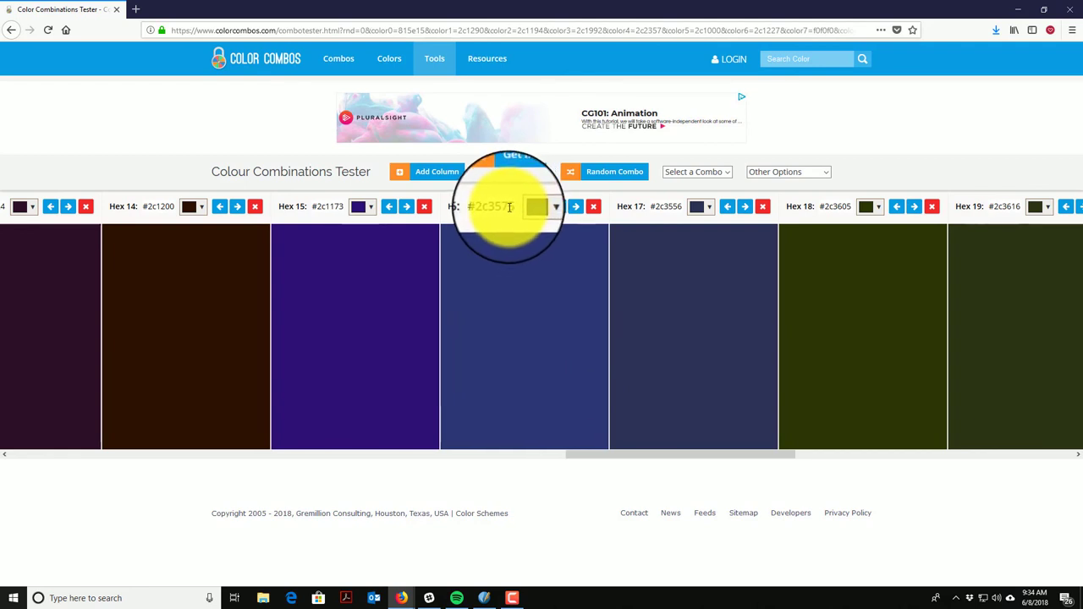
pyautogui.moveTo(509, 207); pyautogui.dragTo(493, 208)
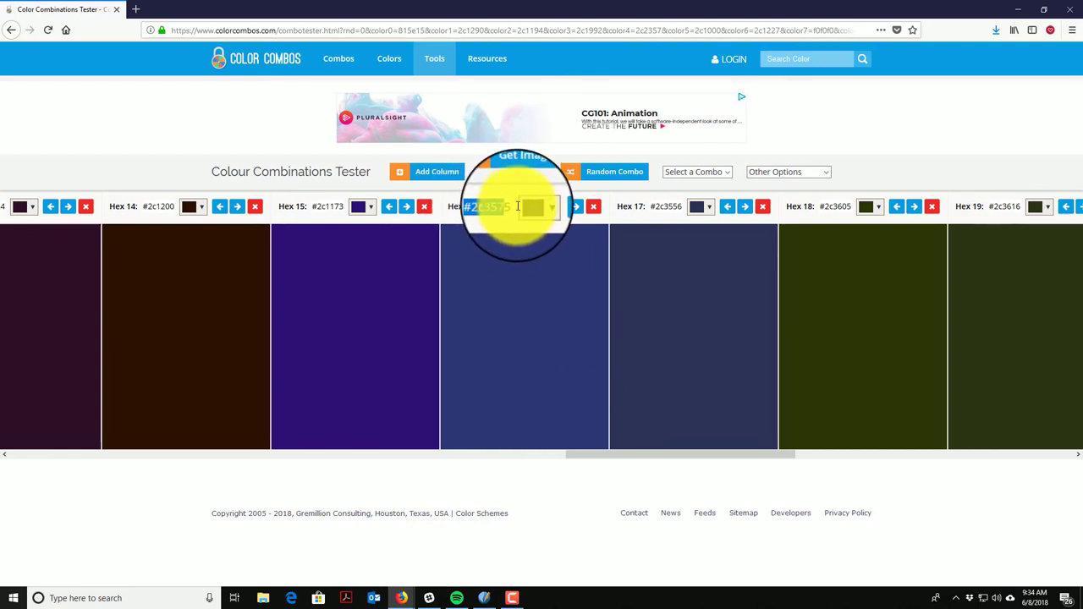
pyautogui.moveTo(516, 207); pyautogui.dragTo(490, 206)
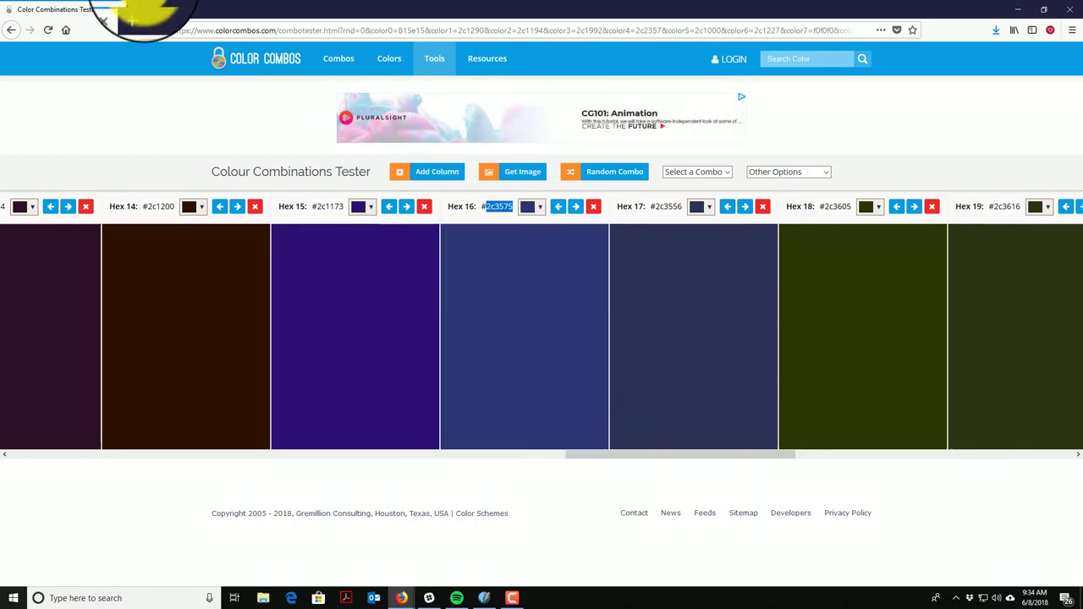
# - Search the web for adobe kuler and open the Adobe Color wheel site
pyautogui.click(169, 31)
pyautogui.write('a')
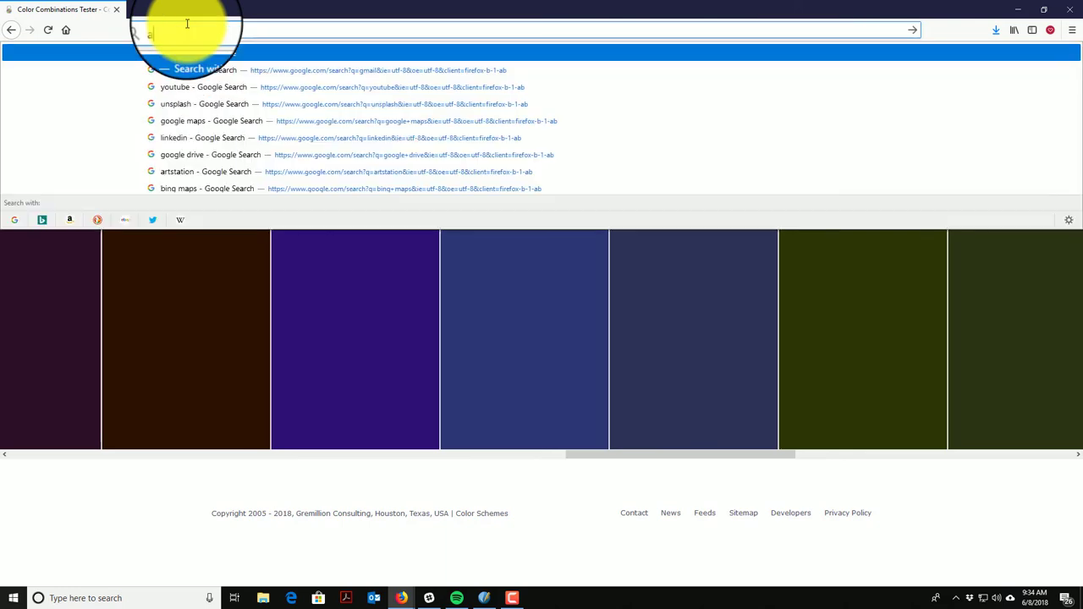
pyautogui.write('dobe kuler')
pyautogui.press('Return')
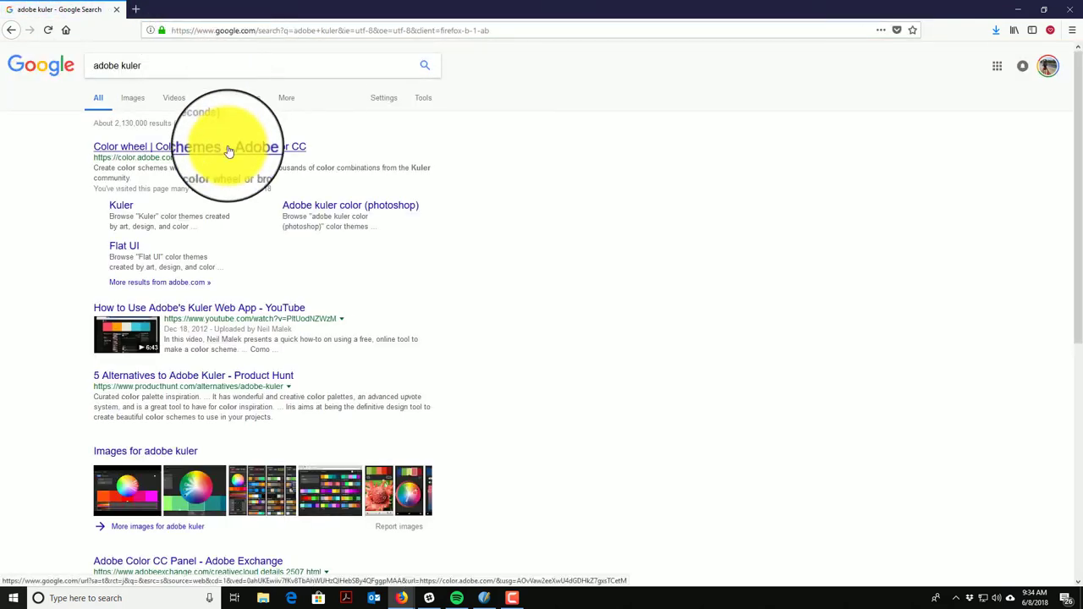
pyautogui.click(225, 146)
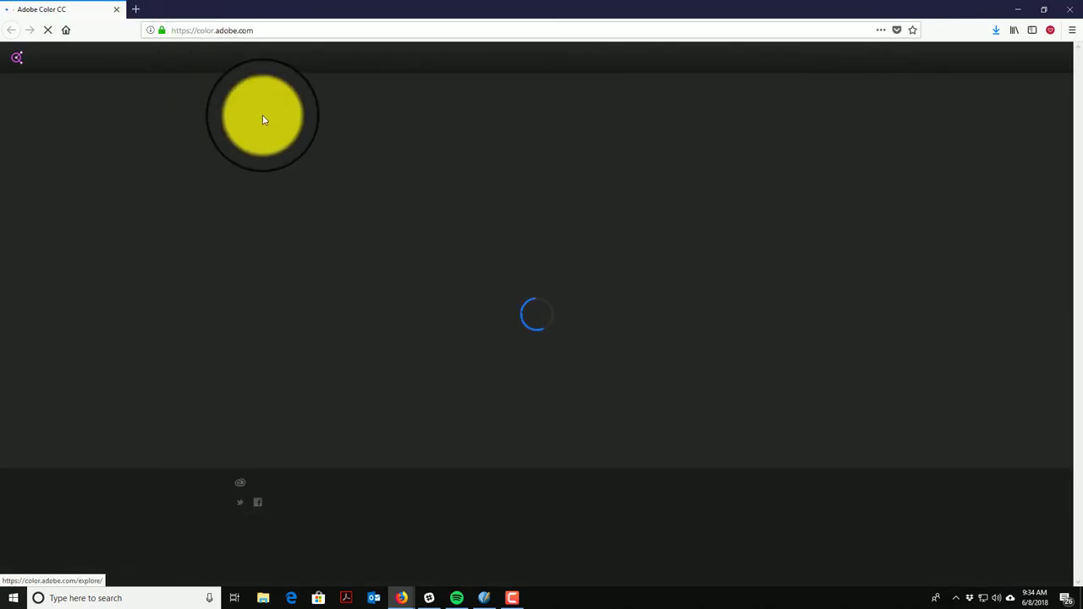
# - Set the middle base color's HEX value to 2c3575 in the Adobe color wheel
pyautogui.scroll(-3, 685, 395)
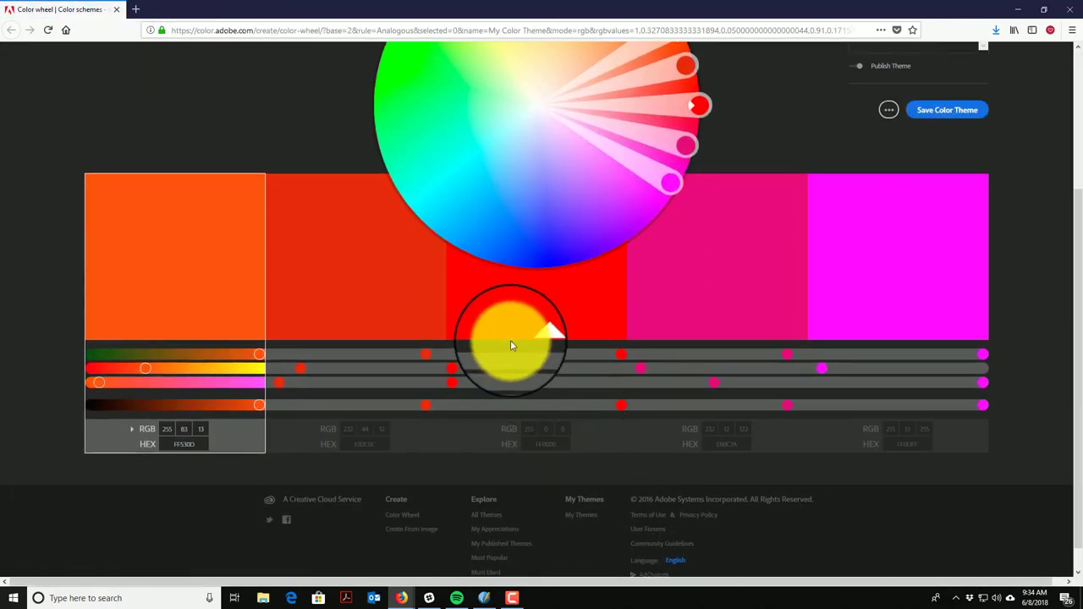
pyautogui.press('F5')
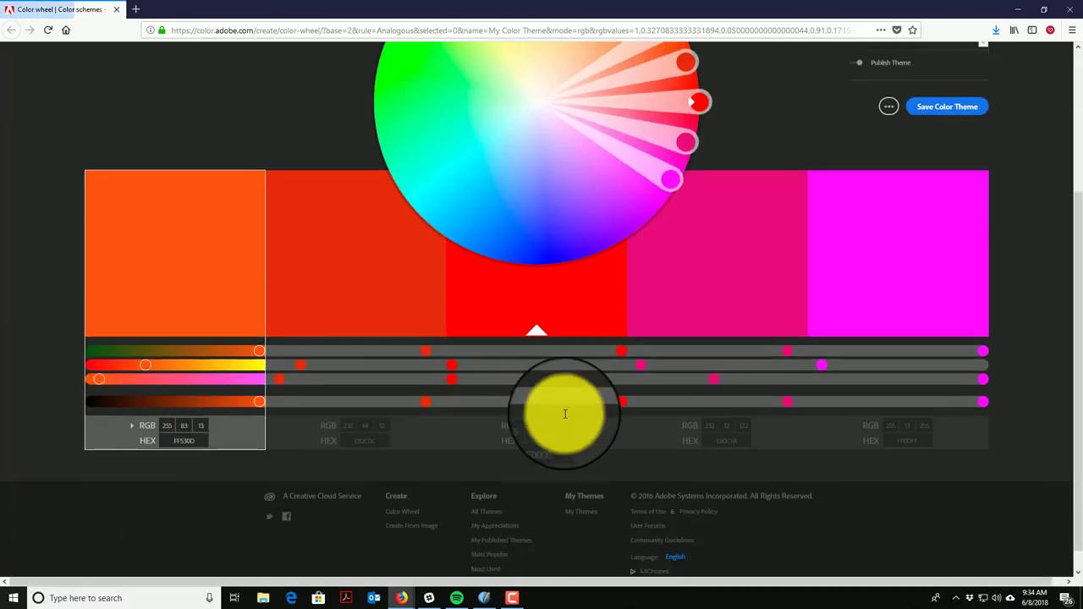
pyautogui.click(542, 418)
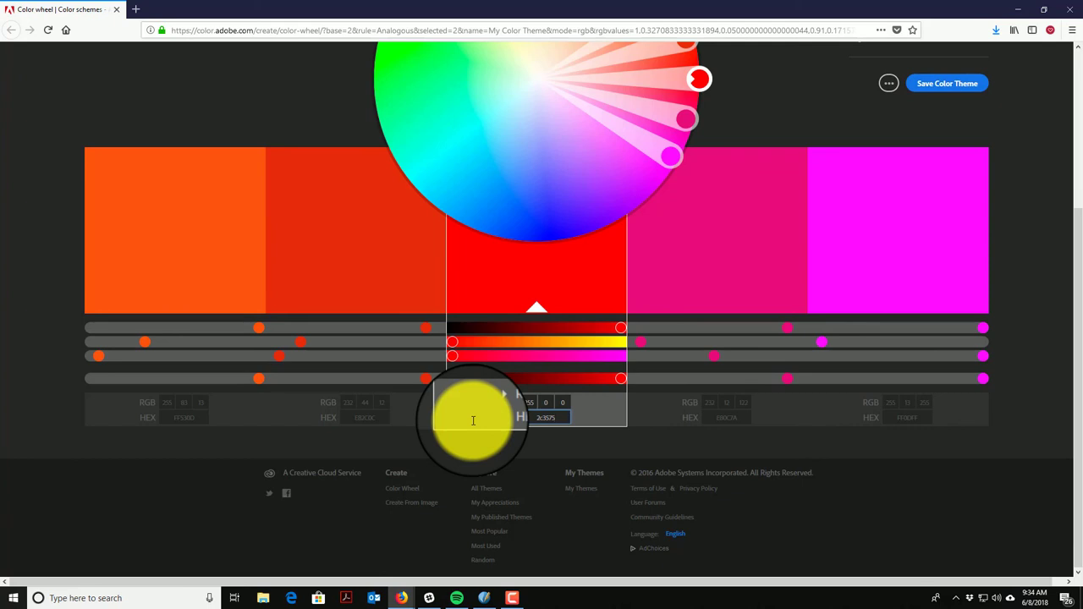
pyautogui.press('Return')
pyautogui.scroll(1, 544, 435)
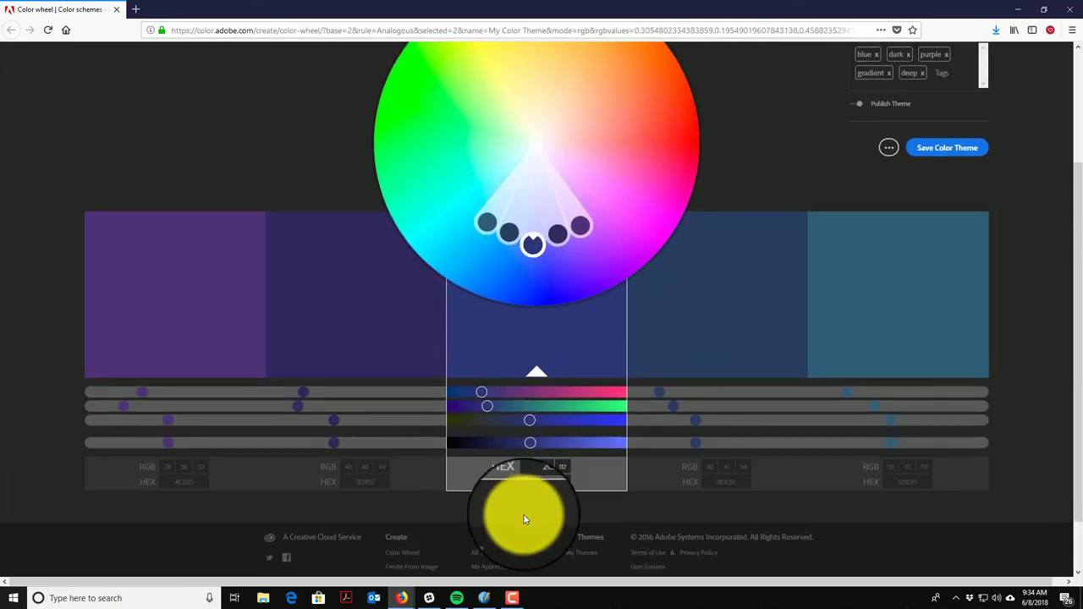
# - Compare the Triad and Complementary color harmonies for the blue base color and settle on Triad
pyautogui.scroll(2, 557, 455)
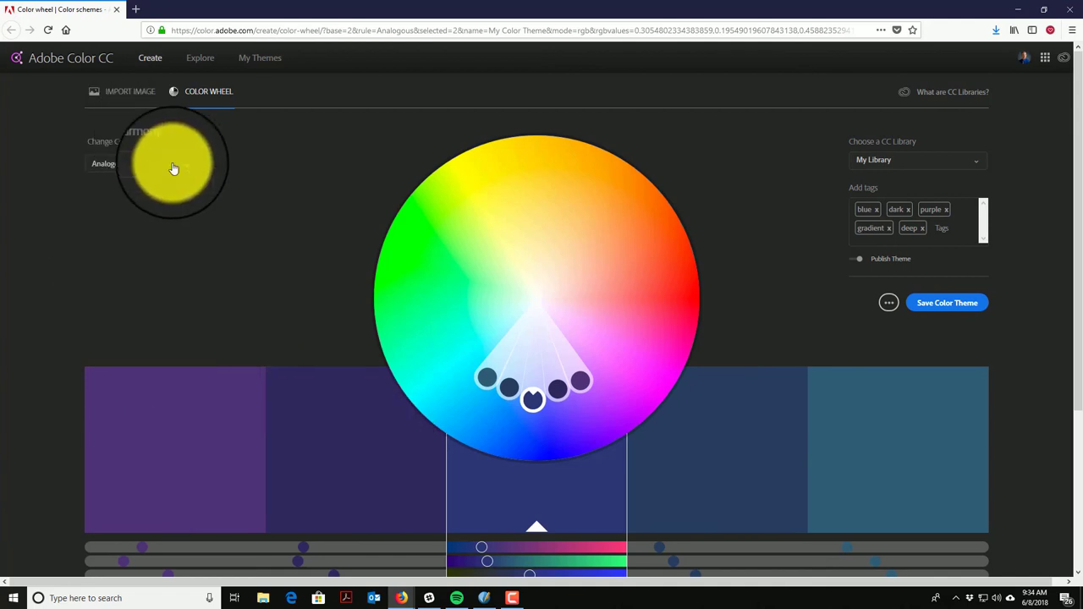
pyautogui.click(185, 168)
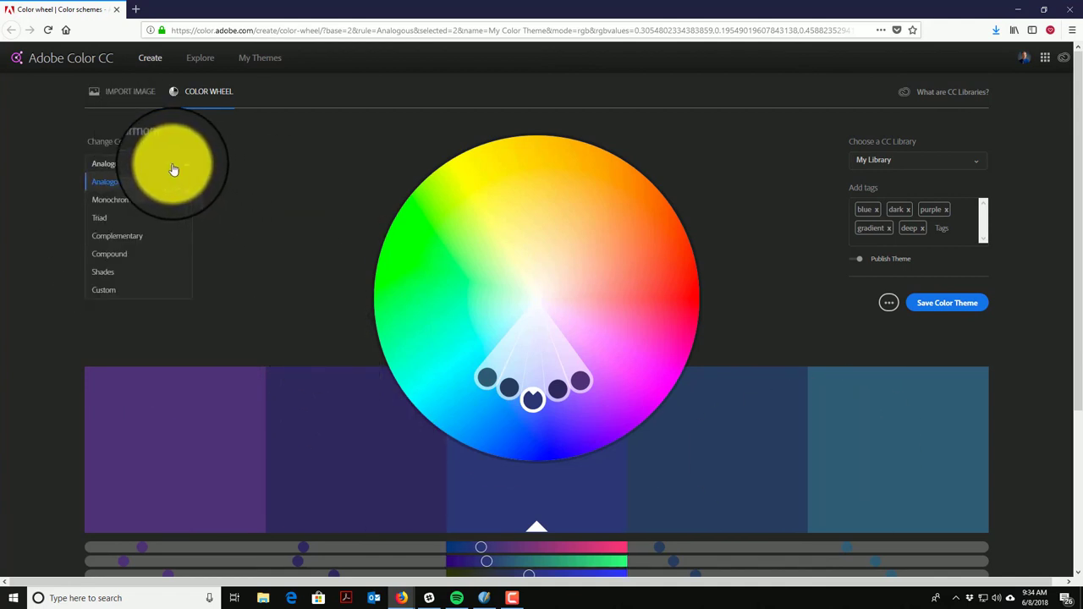
pyautogui.click(149, 227)
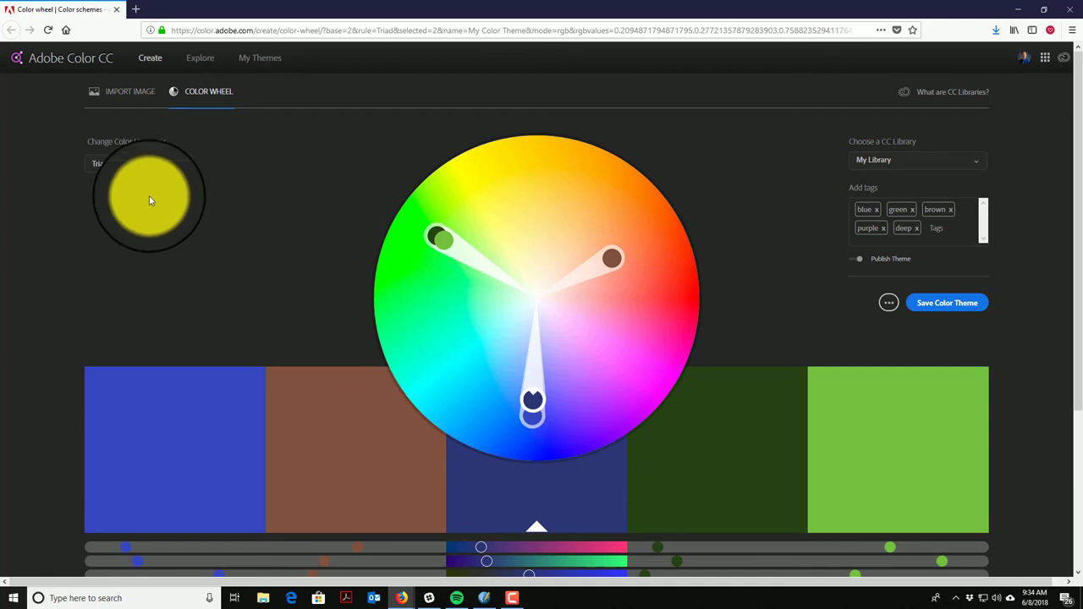
pyautogui.click(168, 165)
pyautogui.click(149, 239)
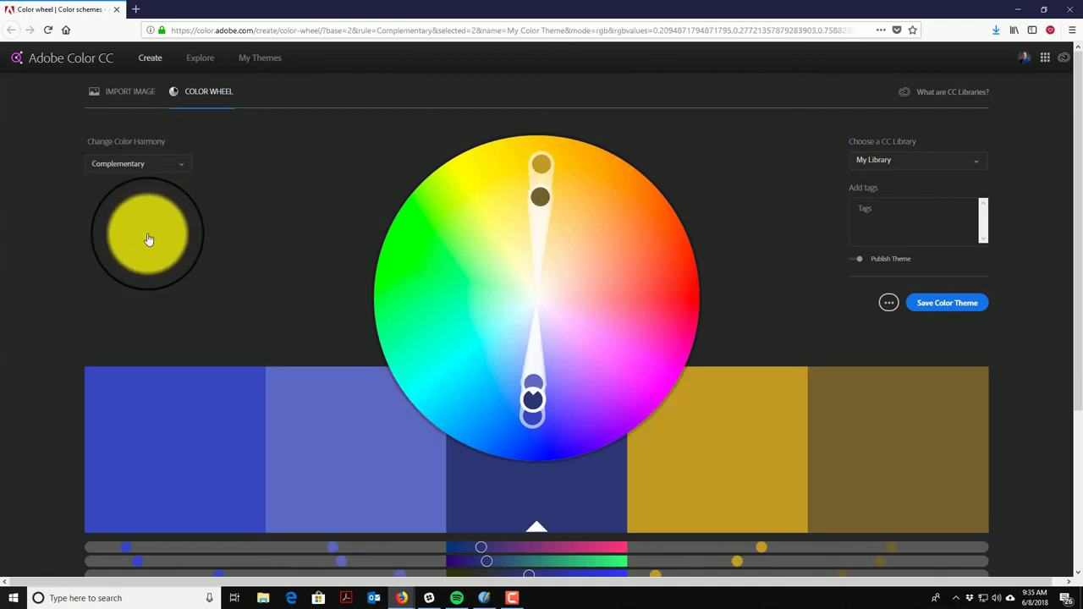
pyautogui.scroll(-1, 341, 176)
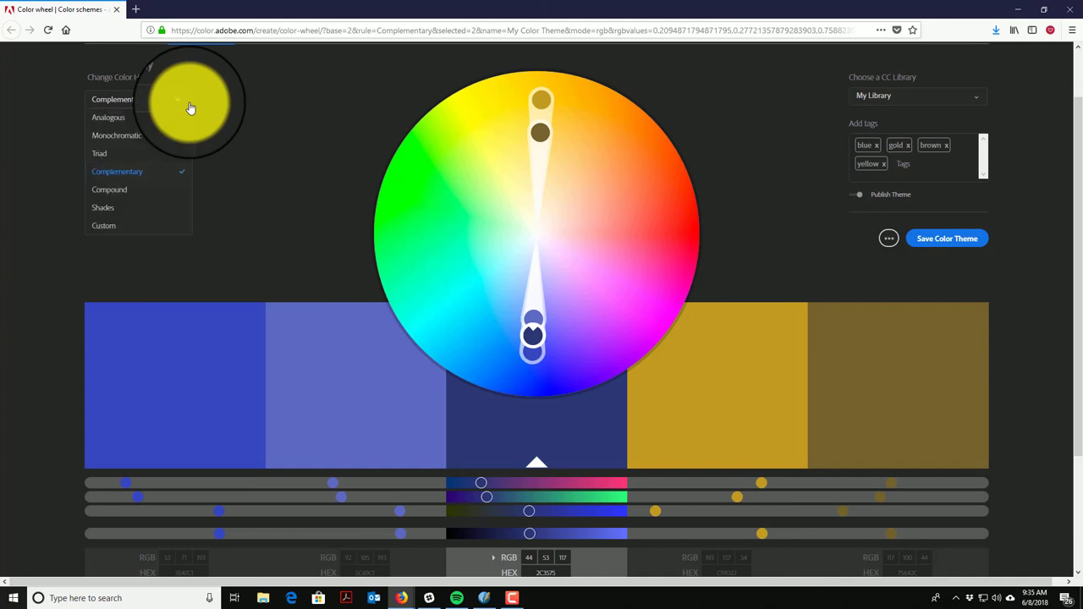
pyautogui.click(191, 108)
pyautogui.click(149, 161)
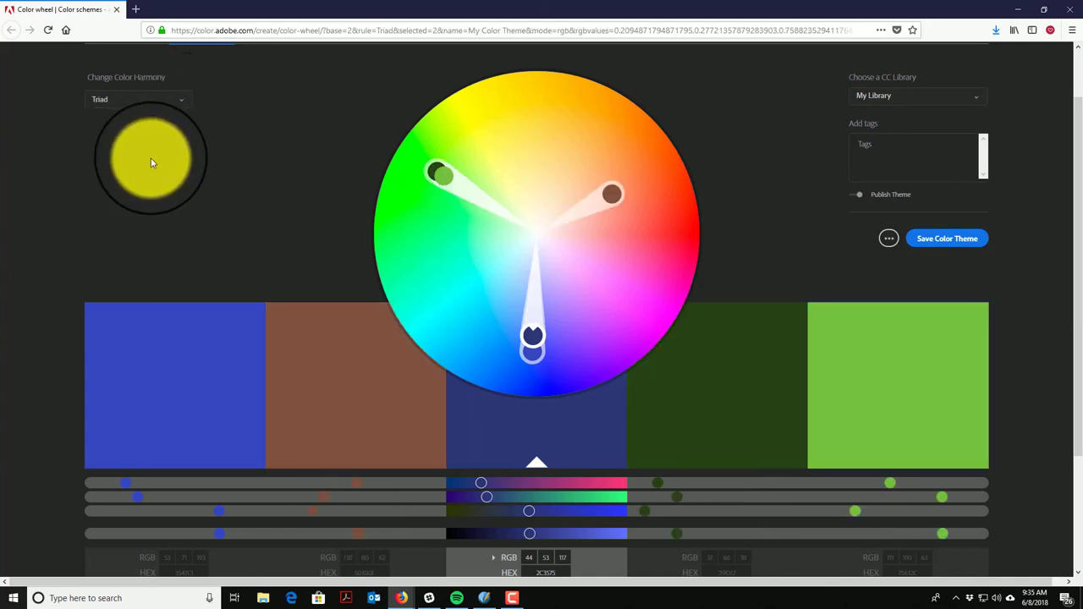
pyautogui.scroll(-2, 262, 229)
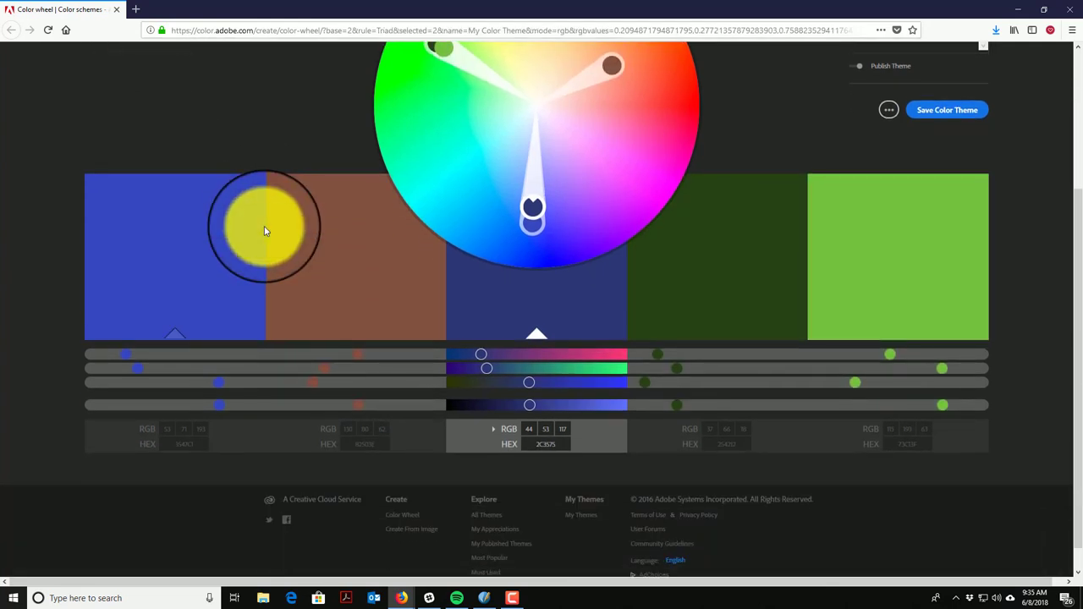
pyautogui.scroll(1, 264, 230)
# - Move the color wheel browser window out of the way to uncover the Edit Color dialog in Scribus
pyautogui.moveTo(591, 5); pyautogui.dragTo(626, 312)
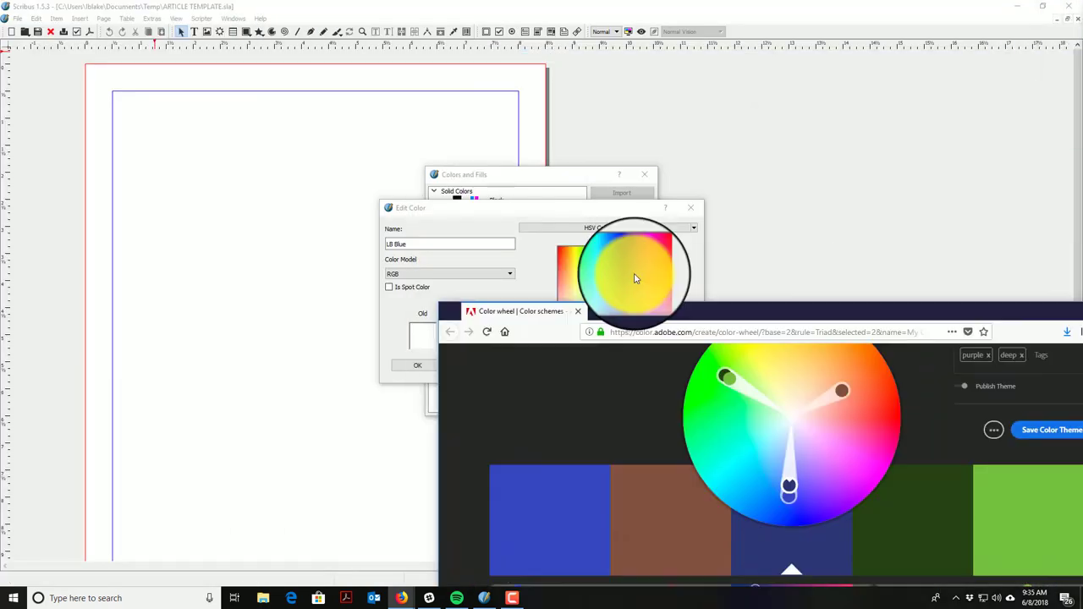
pyautogui.doubleClick(643, 312)
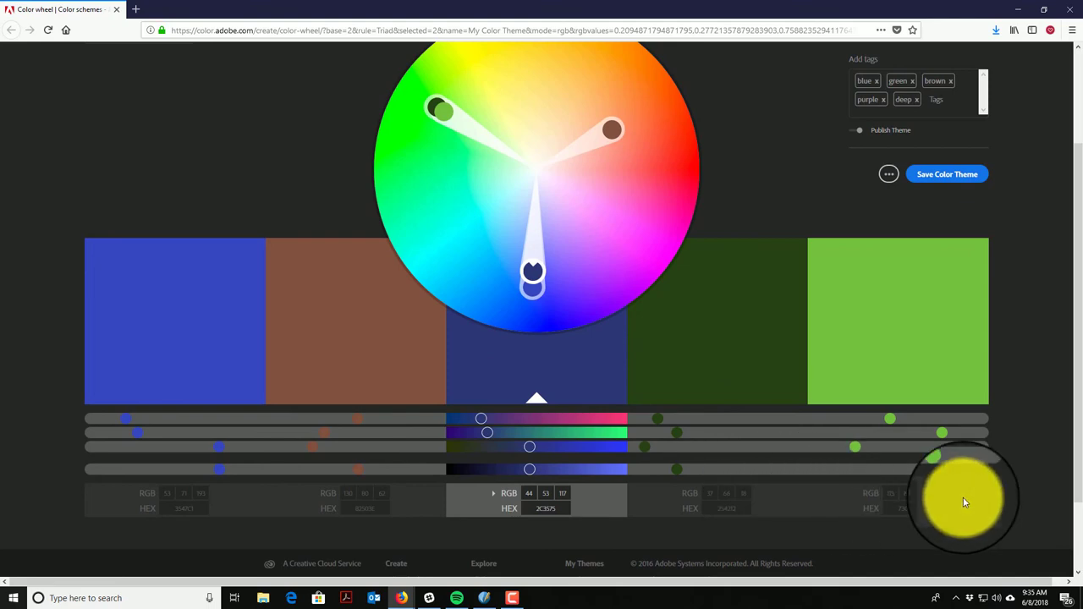
pyautogui.doubleClick(409, 5)
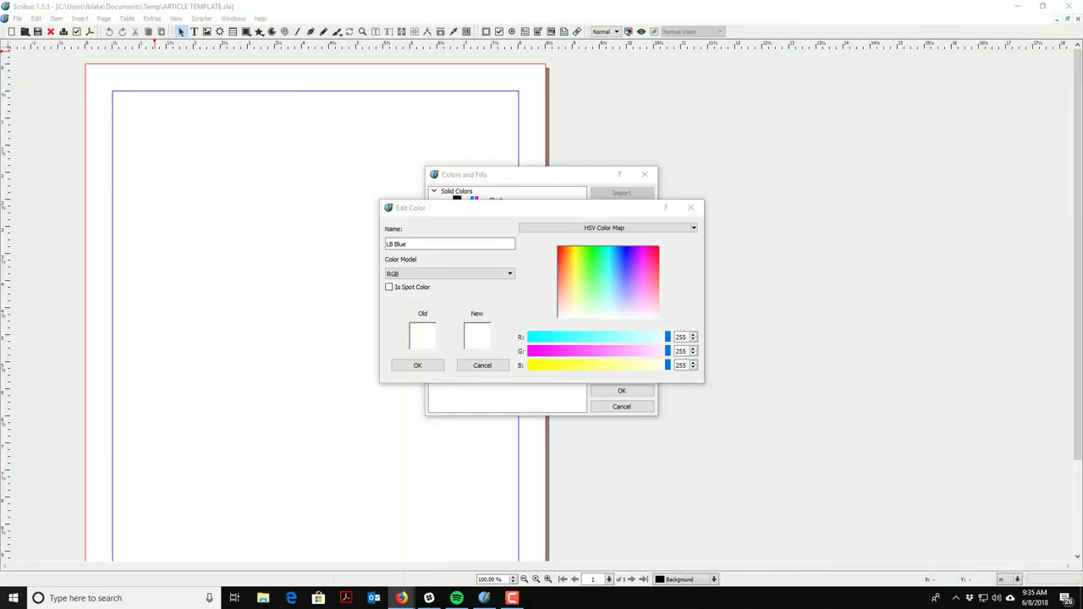
# - Set the new color's RGB values to 44, 53 and 117, rename it LB Primary Blue and save it
pyautogui.click(685, 337)
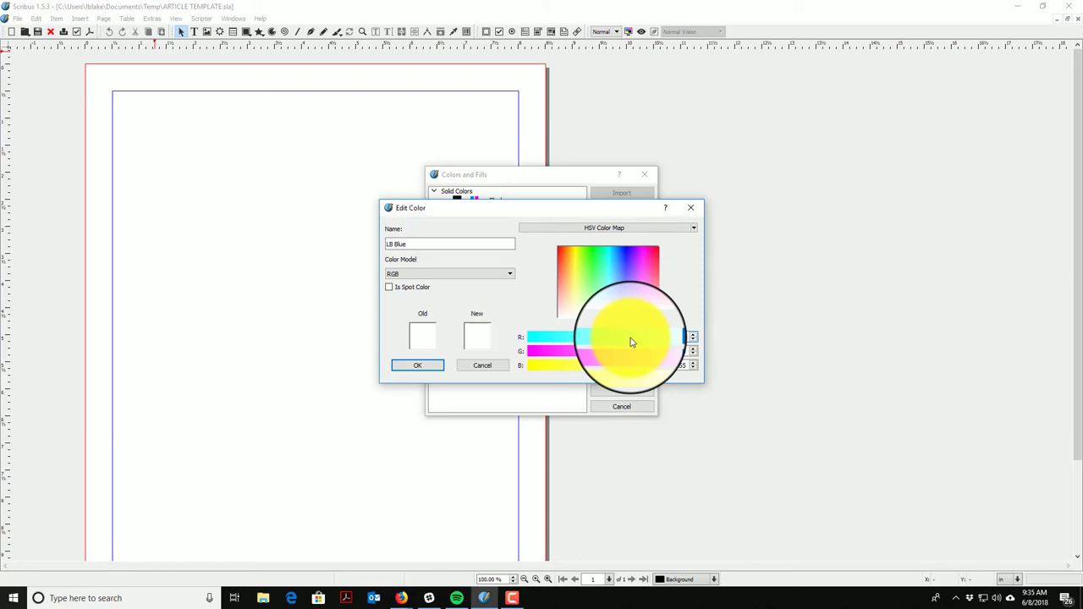
pyautogui.write('45')
pyautogui.press('Tab')
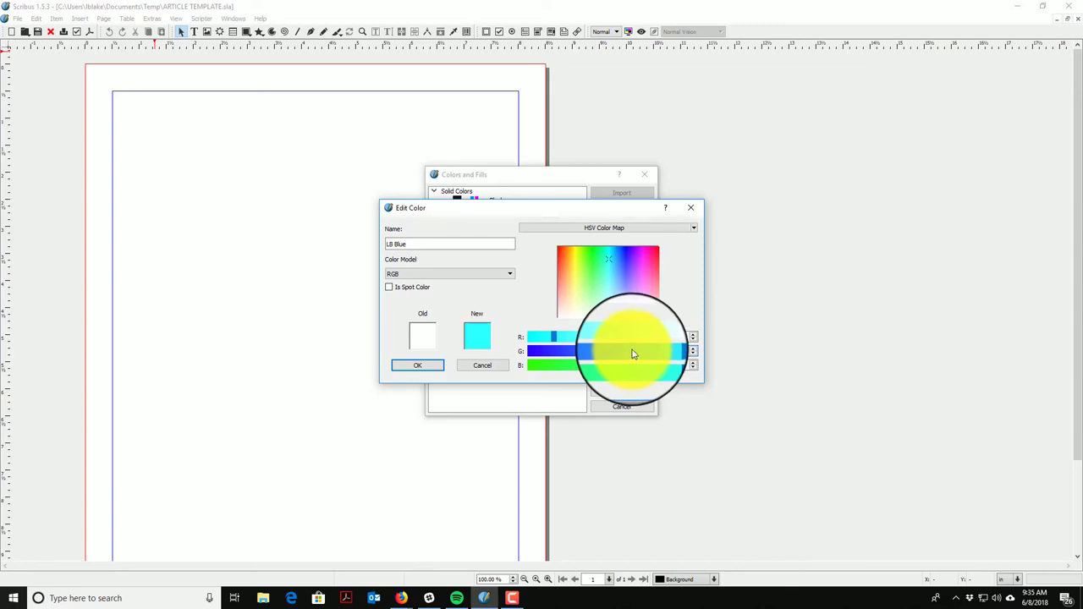
pyautogui.write('53')
pyautogui.press('Tab')
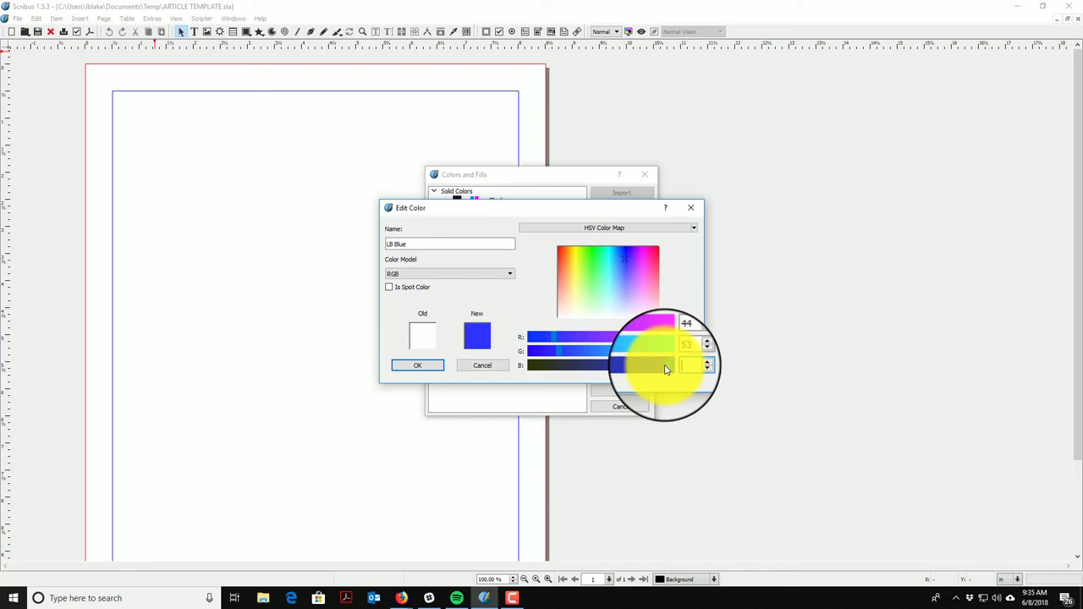
pyautogui.click(464, 242)
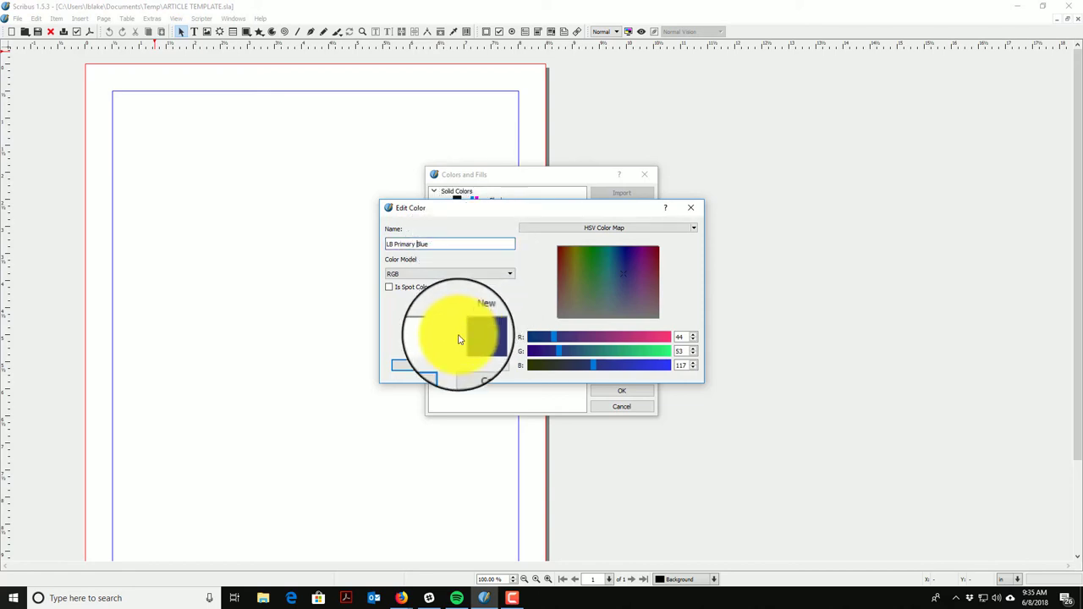
pyautogui.click(417, 364)
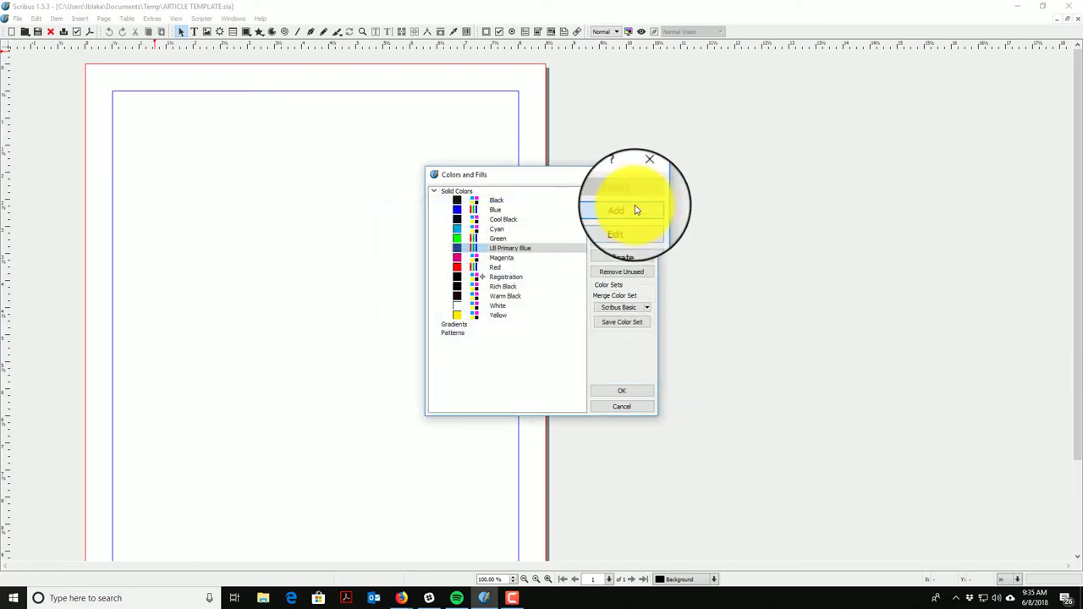
# - Add a color named LB Light Blue using the RGB model, with red 53 and green 71 plus its blue value
pyautogui.click(628, 210)
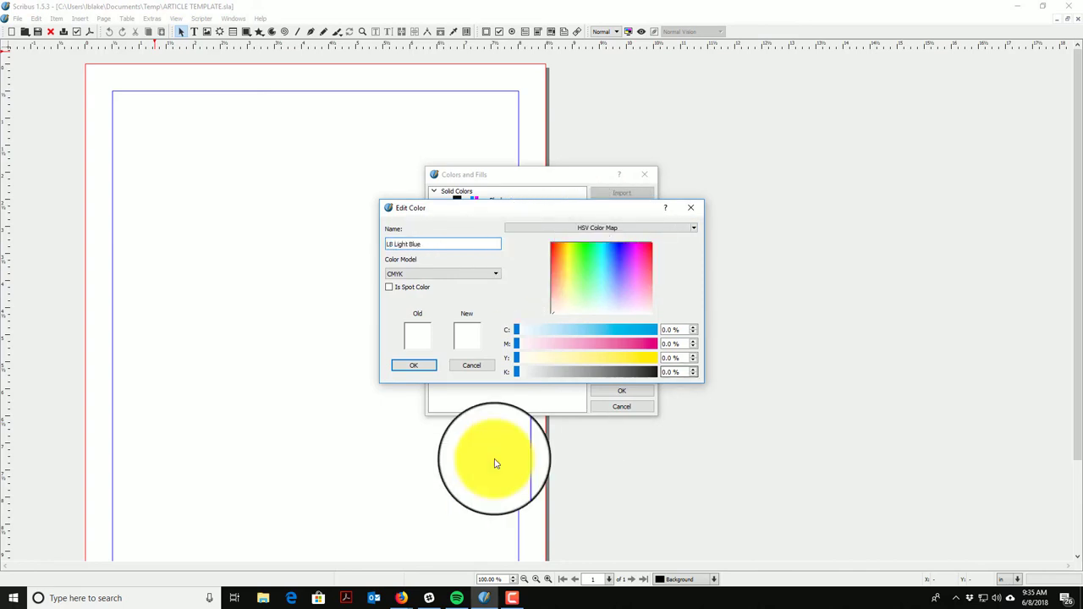
pyautogui.click(464, 276)
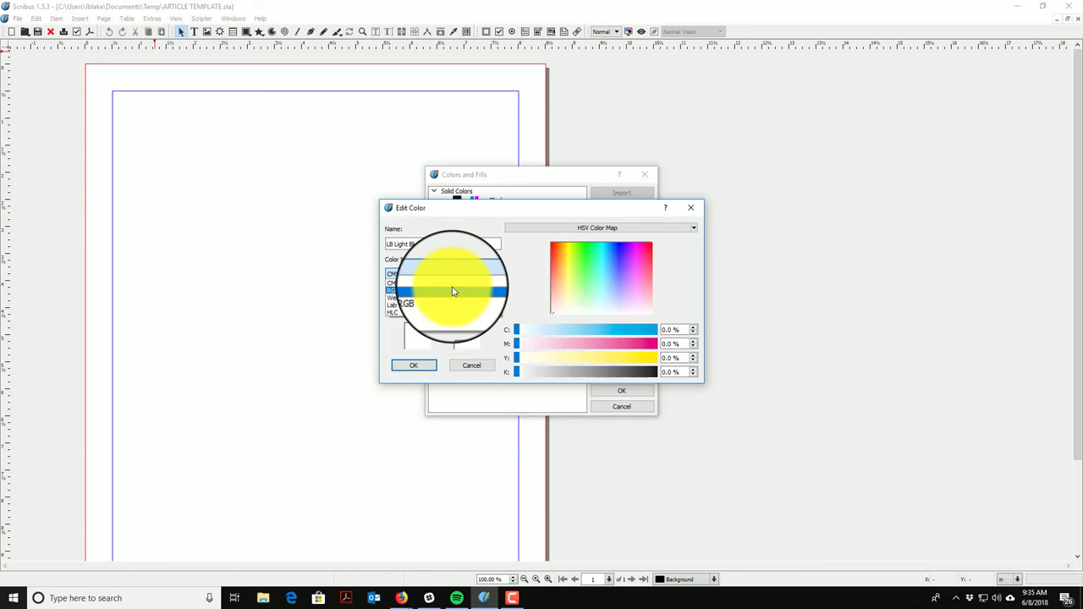
pyautogui.click(450, 290)
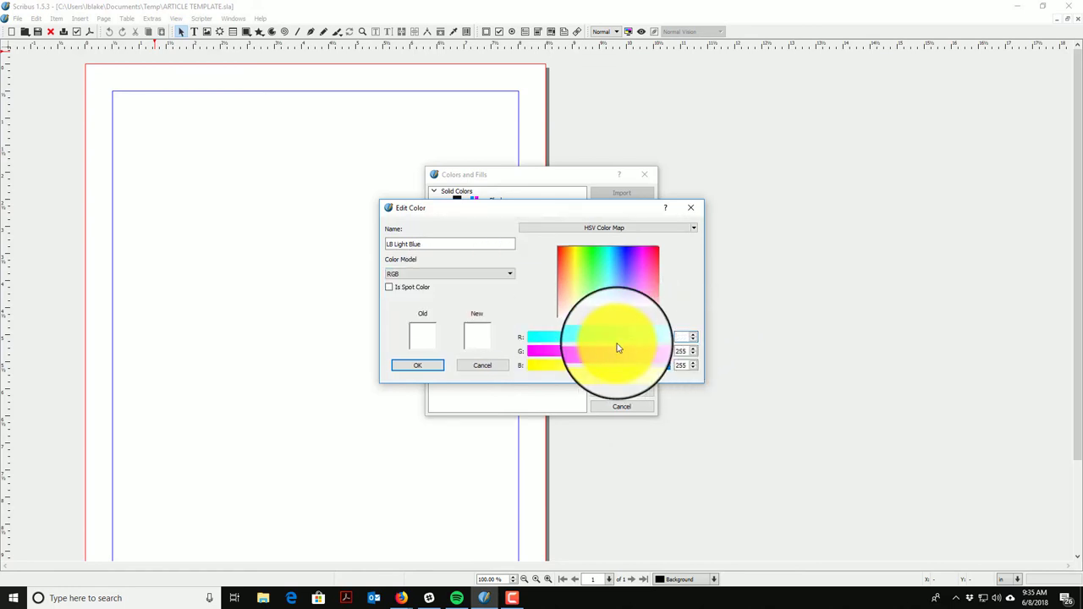
pyautogui.click(682, 350)
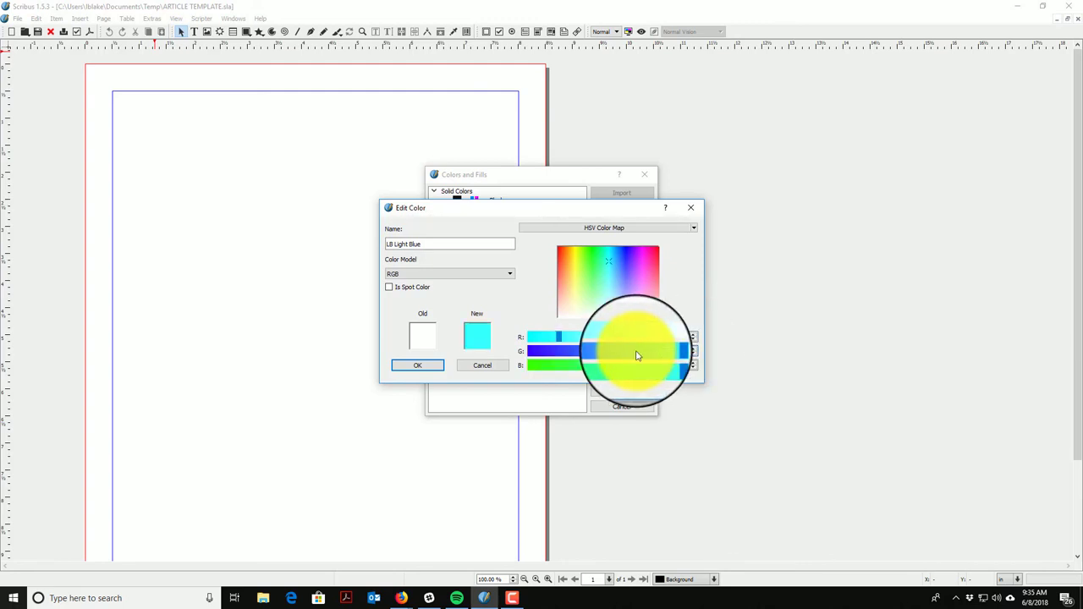
pyautogui.write('71')
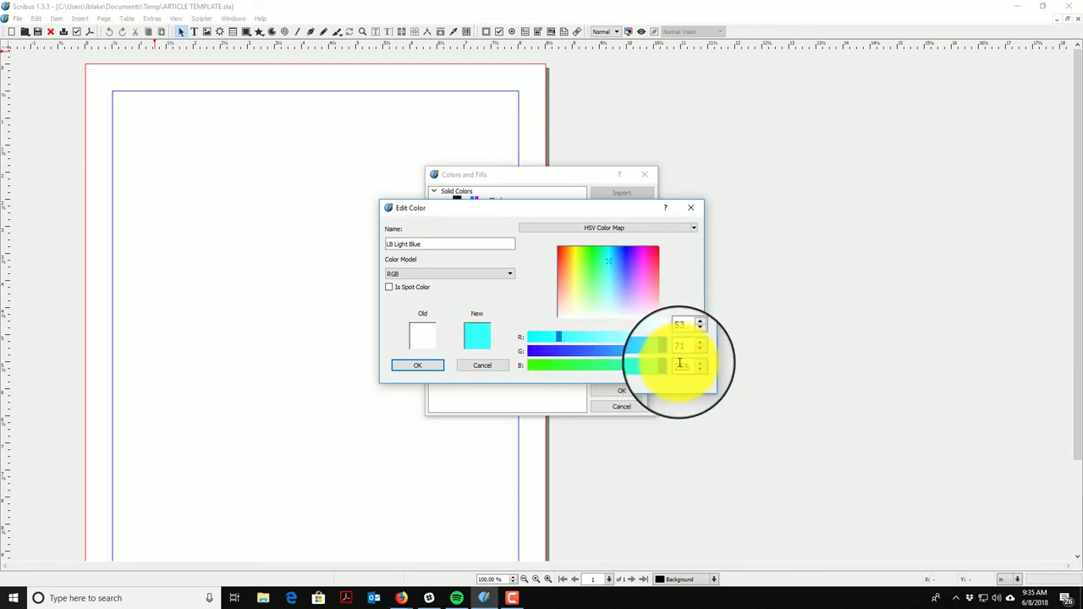
pyautogui.click(685, 366)
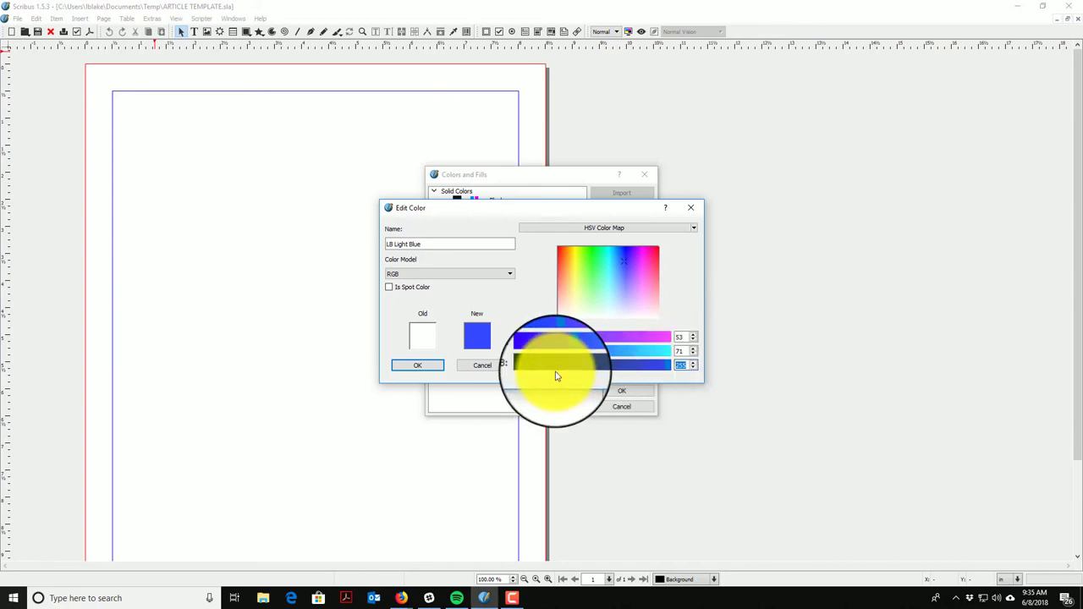
pyautogui.press('Return')
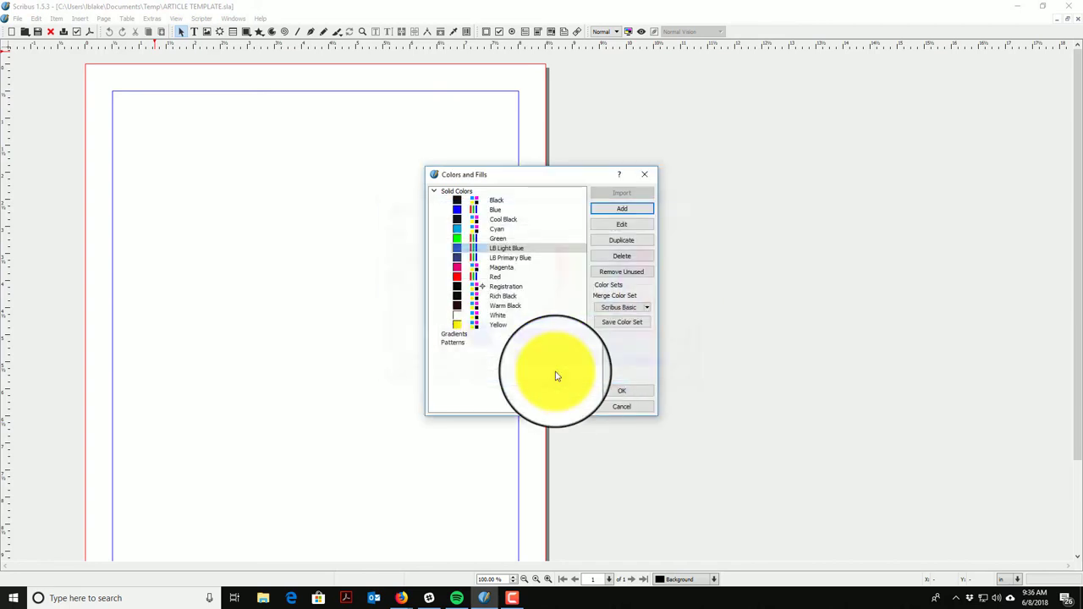
# - Add a color named LB Dark Green using the RGB model, with red 37 and green 66 plus its blue value
pyautogui.click(633, 212)
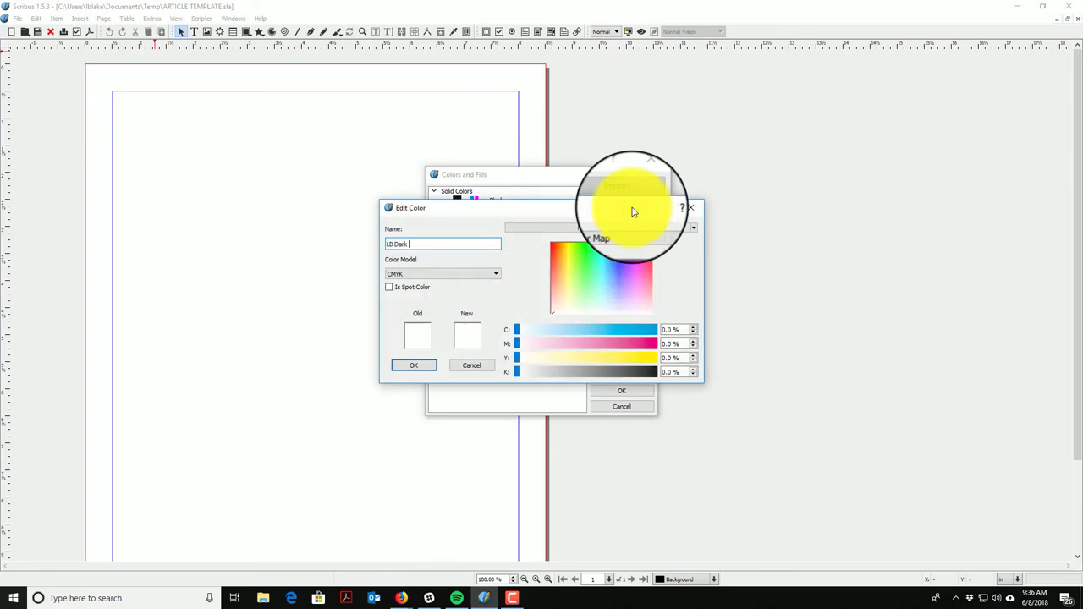
pyautogui.write('LB Dark Green')
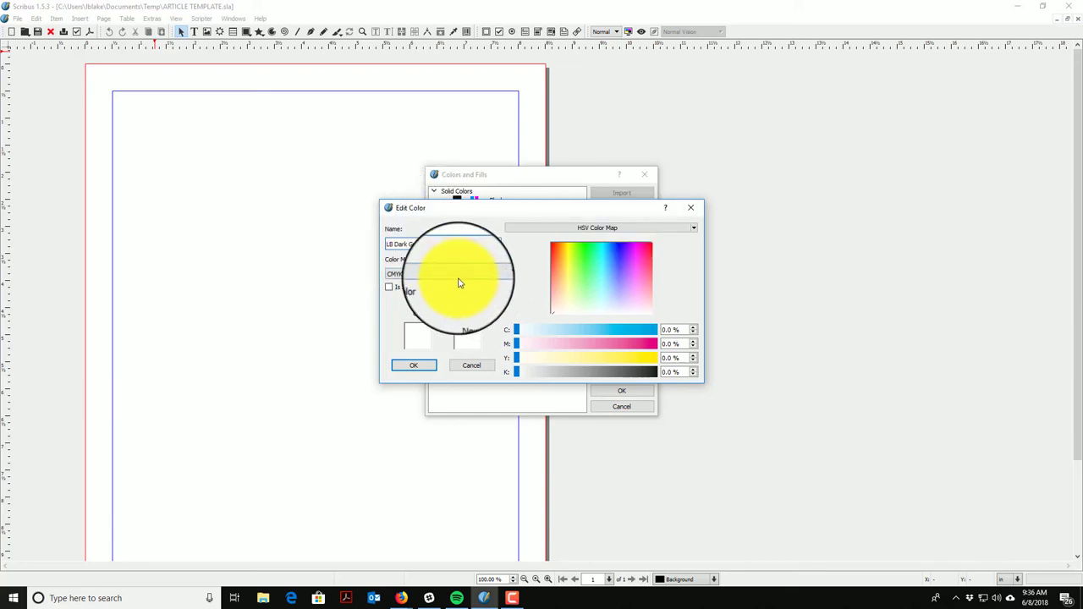
pyautogui.click(459, 274)
pyautogui.click(451, 294)
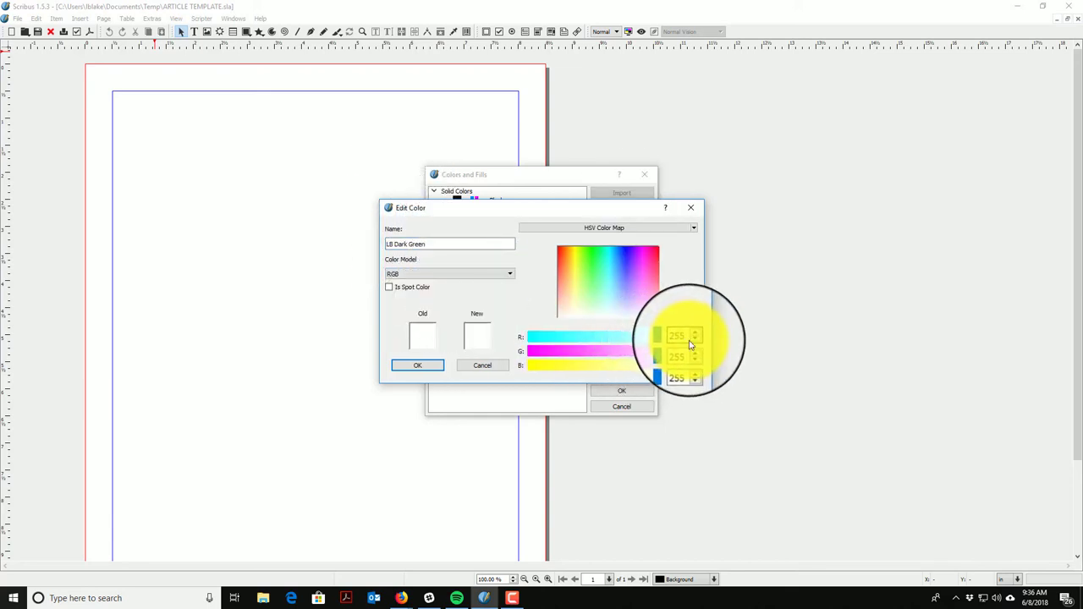
pyautogui.click(633, 355)
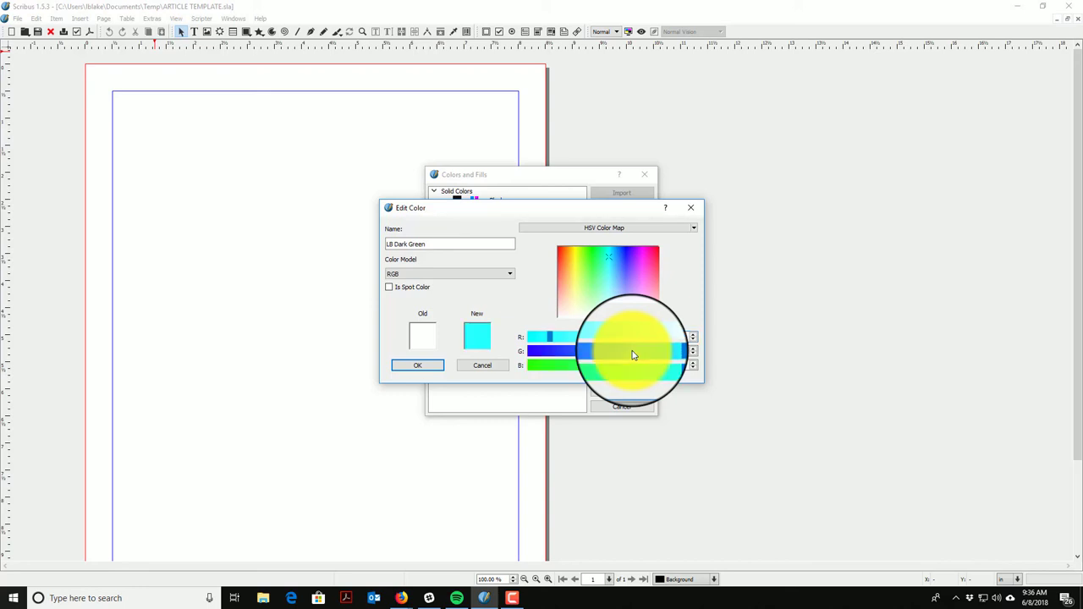
pyautogui.click(633, 355)
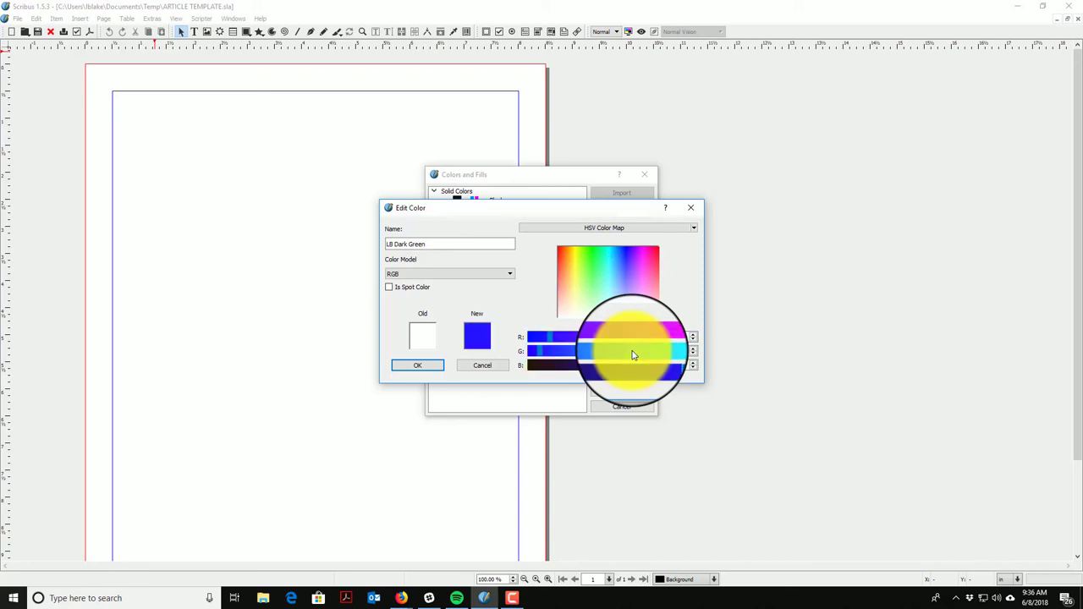
pyautogui.doubleClick(686, 352)
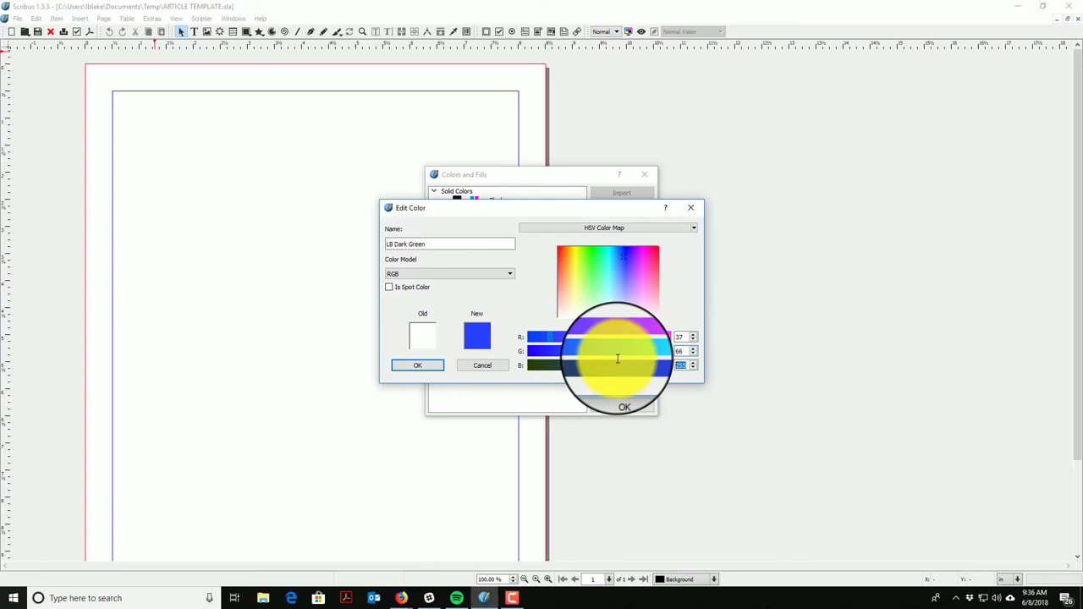
pyautogui.press('Return')
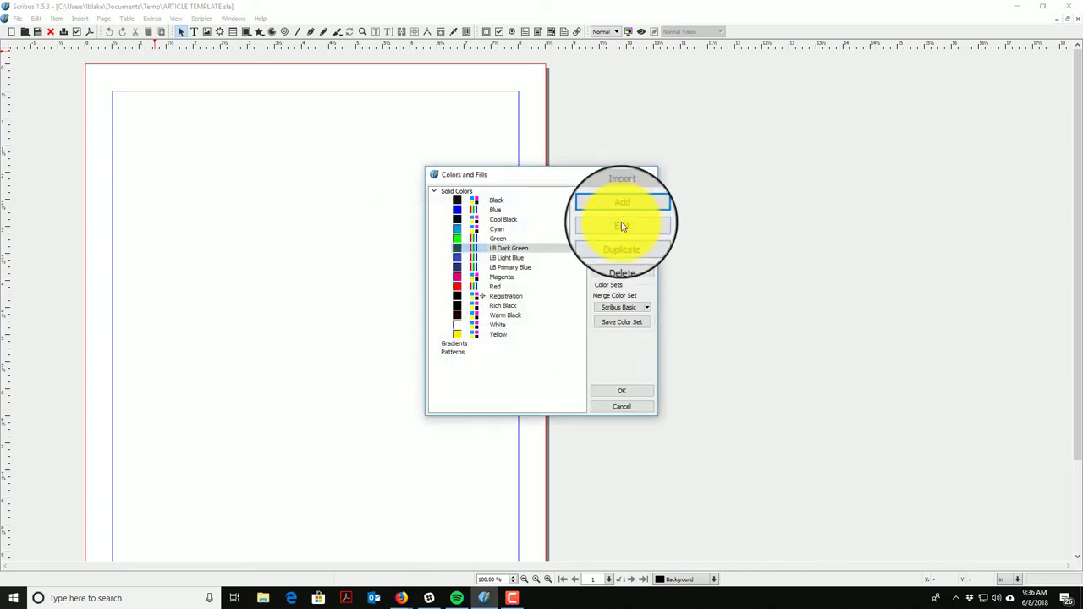
# - Add an RGB color named LB Light Green with values 115, 193 and 63, and accept the document's color list
pyautogui.click(626, 216)
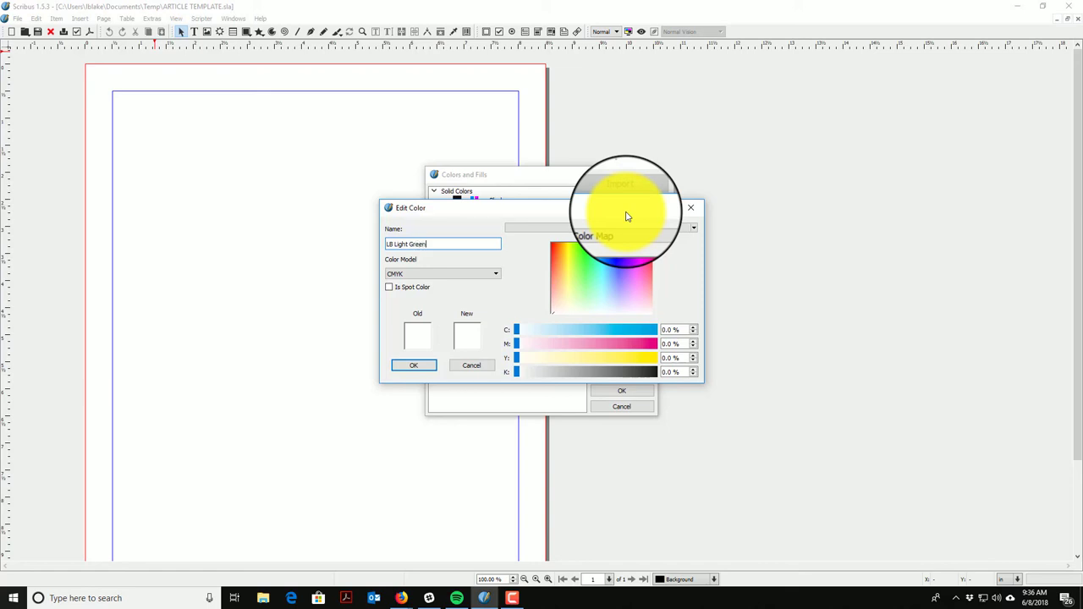
pyautogui.click(489, 275)
pyautogui.click(467, 293)
pyautogui.doubleClick(690, 337)
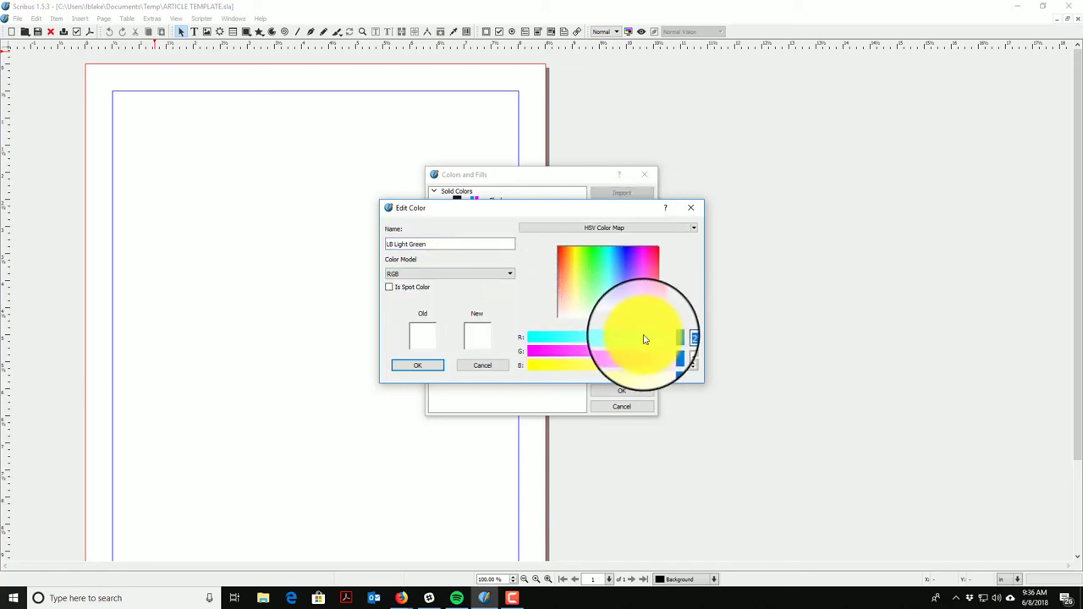
pyautogui.click(642, 340)
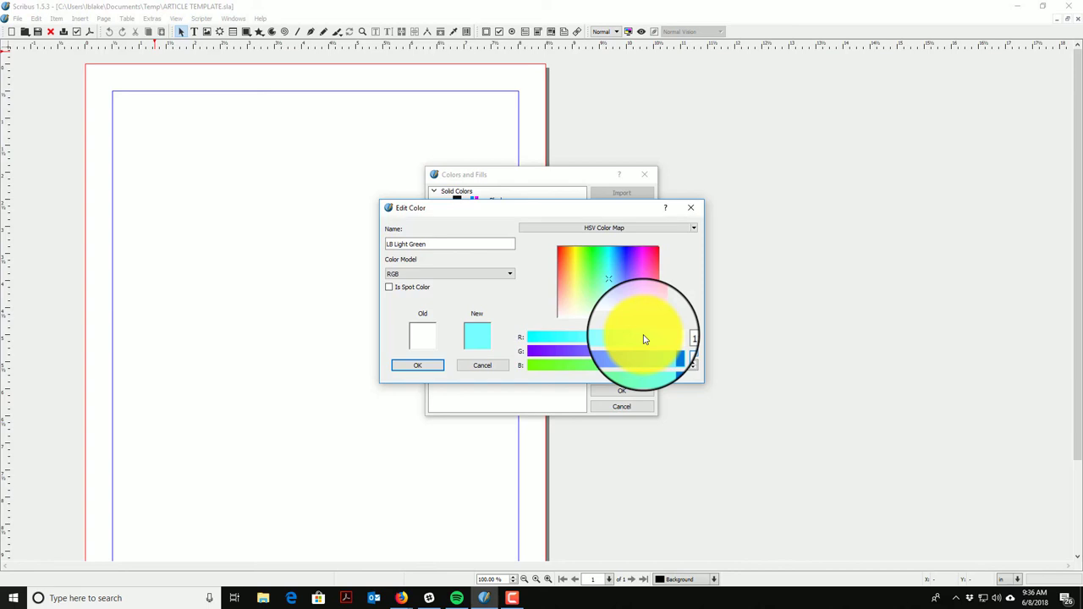
pyautogui.click(643, 340)
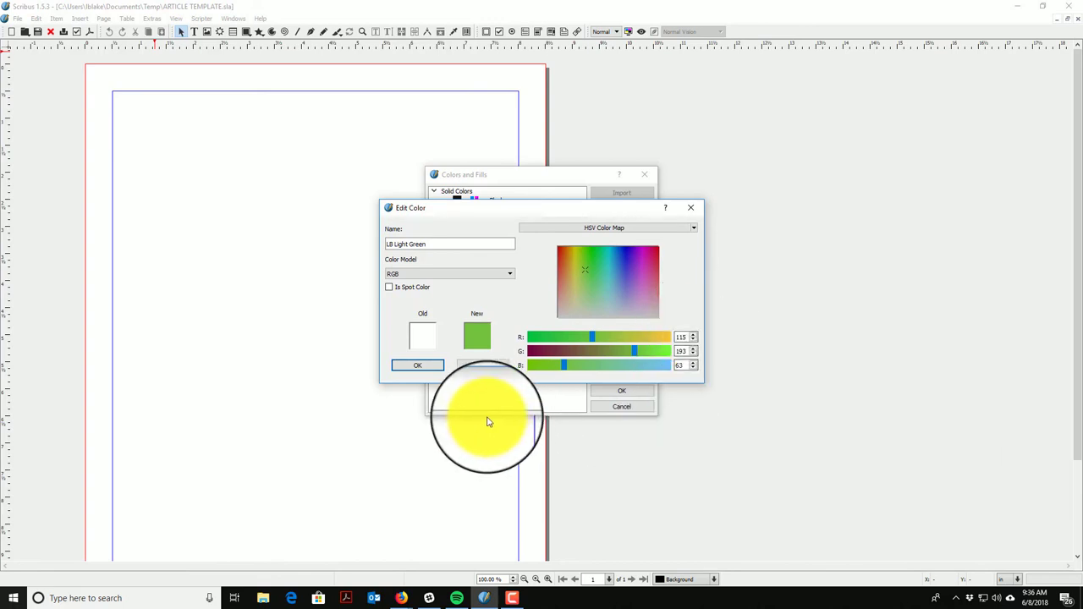
pyautogui.click(427, 369)
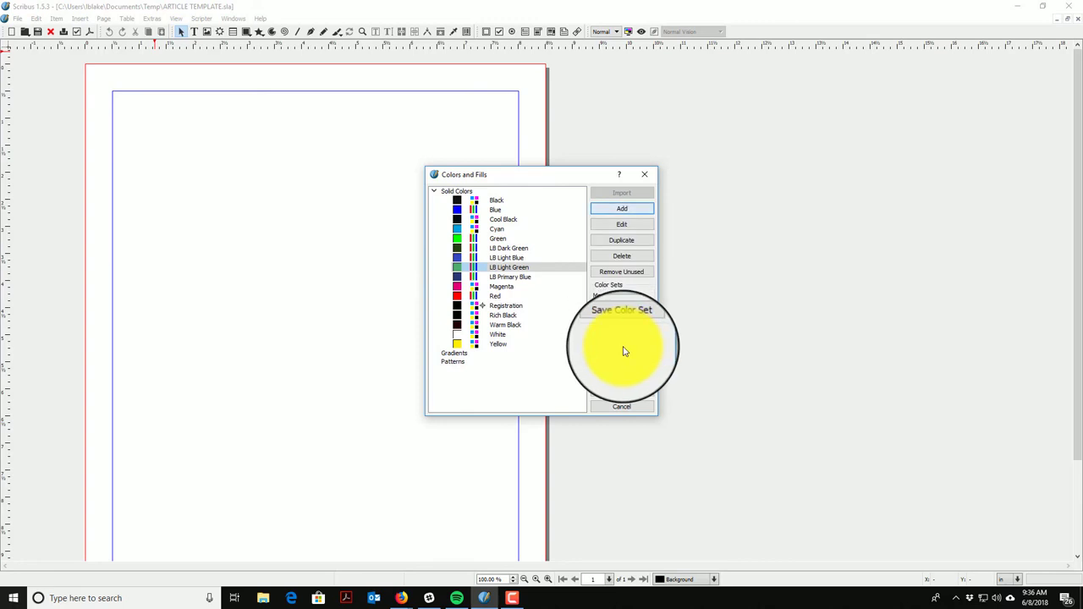
pyautogui.click(621, 393)
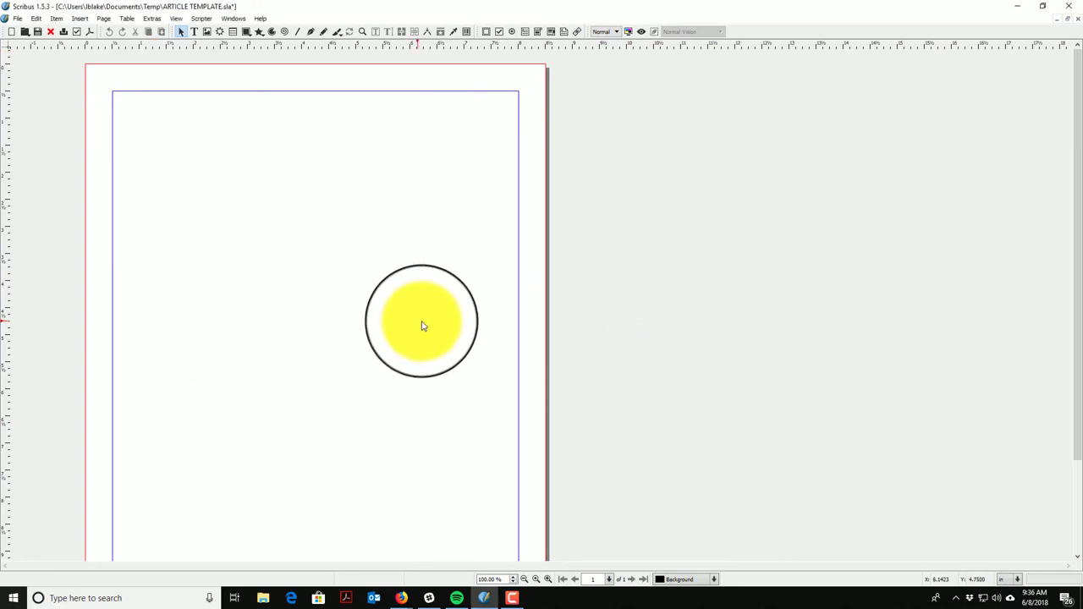
# - Create a new character style named Body Regular in the Style Manager, leaving it without a parent style
pyautogui.click(37, 20)
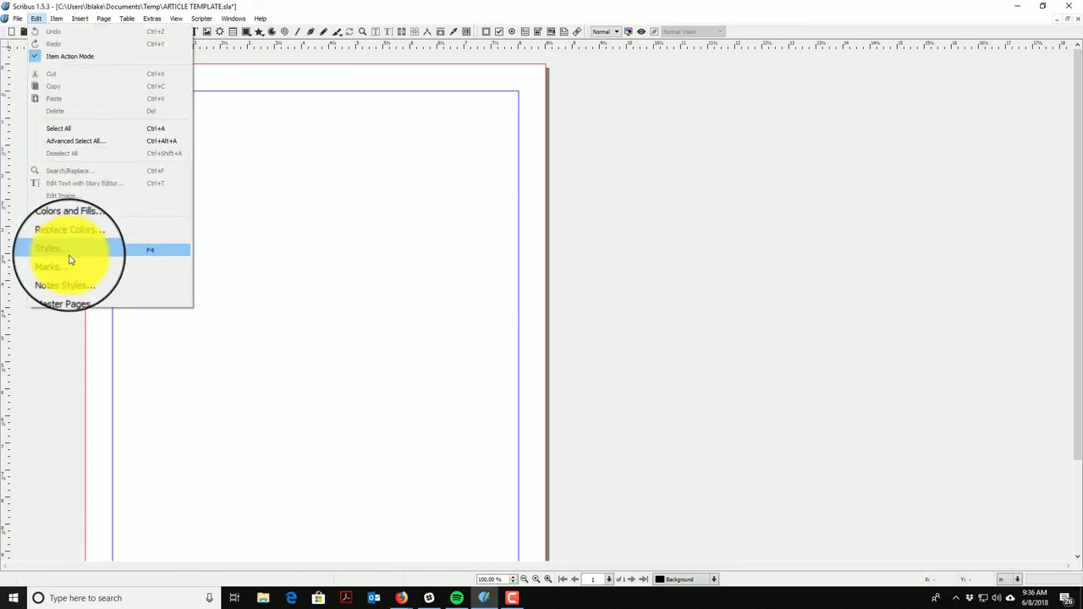
pyautogui.click(68, 251)
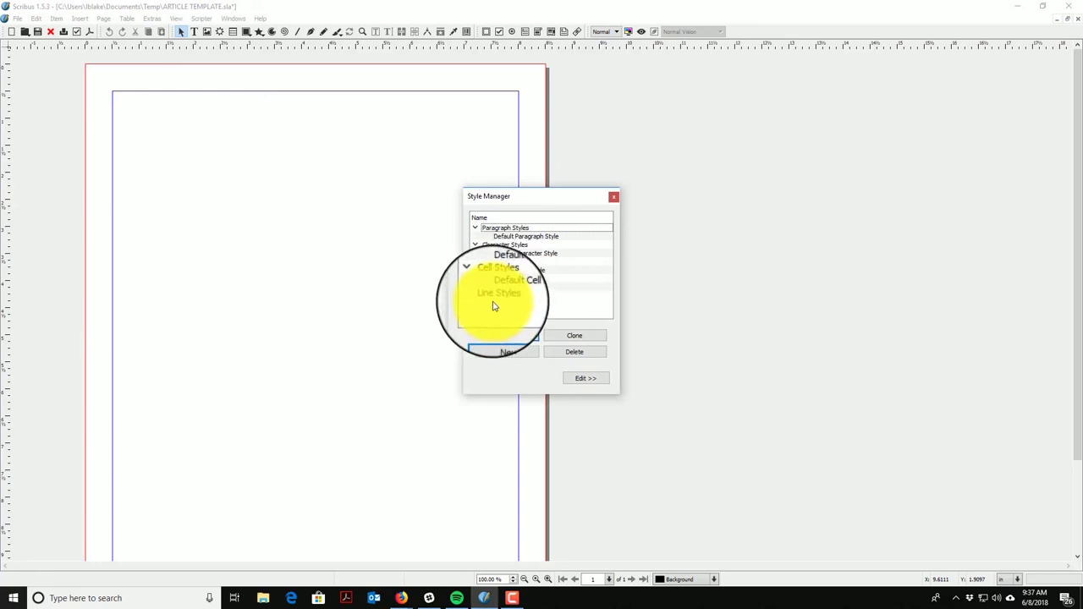
pyautogui.click(516, 245)
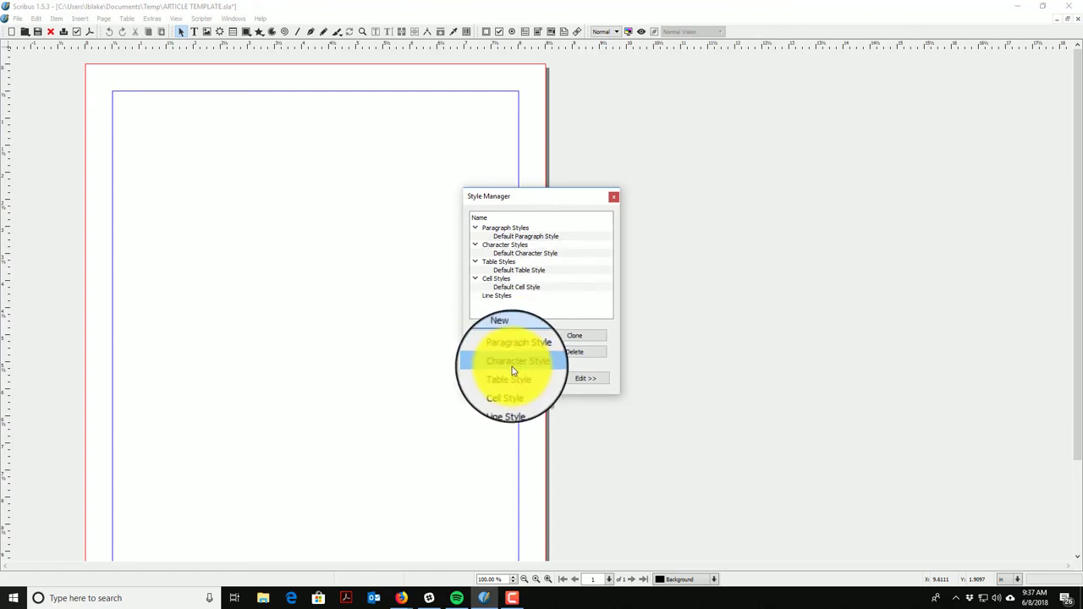
pyautogui.click(511, 372)
pyautogui.moveTo(737, 202); pyautogui.dragTo(603, 108)
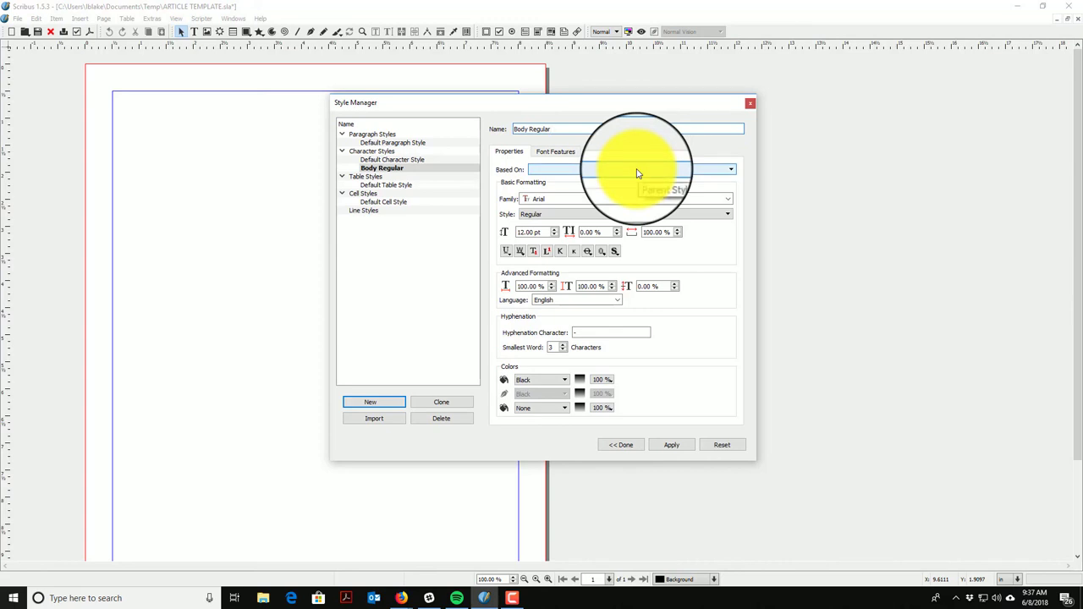
pyautogui.click(590, 173)
pyautogui.click(590, 178)
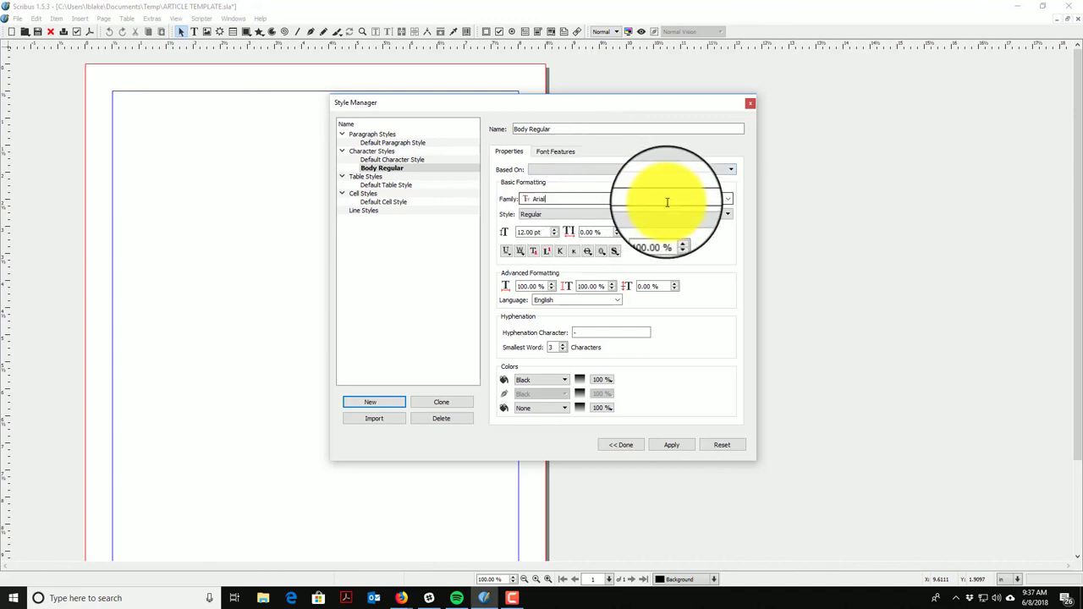
pyautogui.click(720, 198)
pyautogui.click(729, 201)
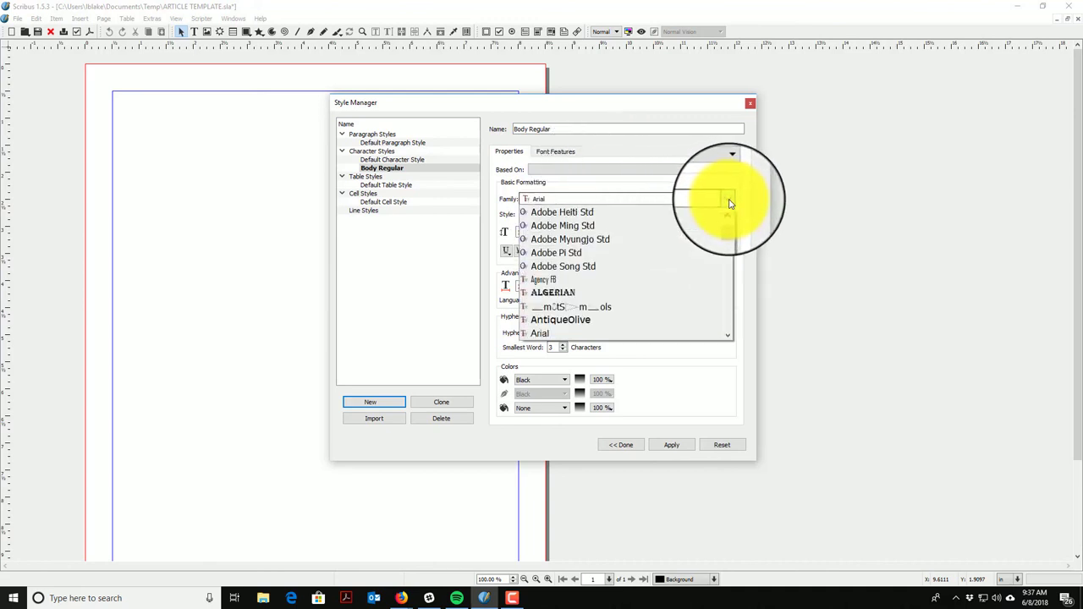
pyautogui.moveTo(730, 231)
pyautogui.mouseDown()
pyautogui.moveTo(736, 252)
pyautogui.moveTo(728, 248)
pyautogui.mouseUp()
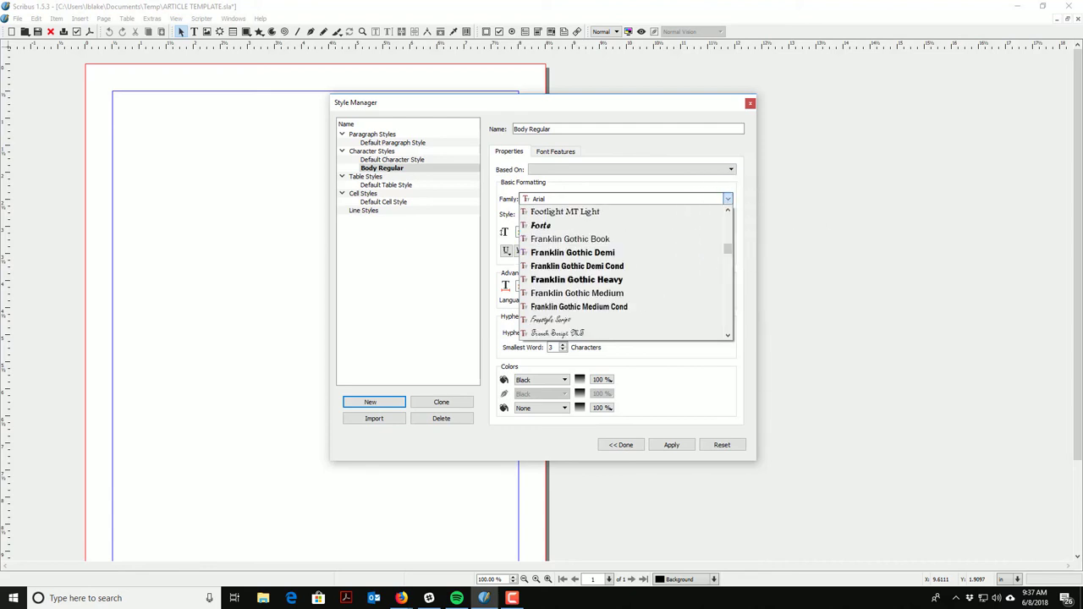
pyautogui.click(1074, 269)
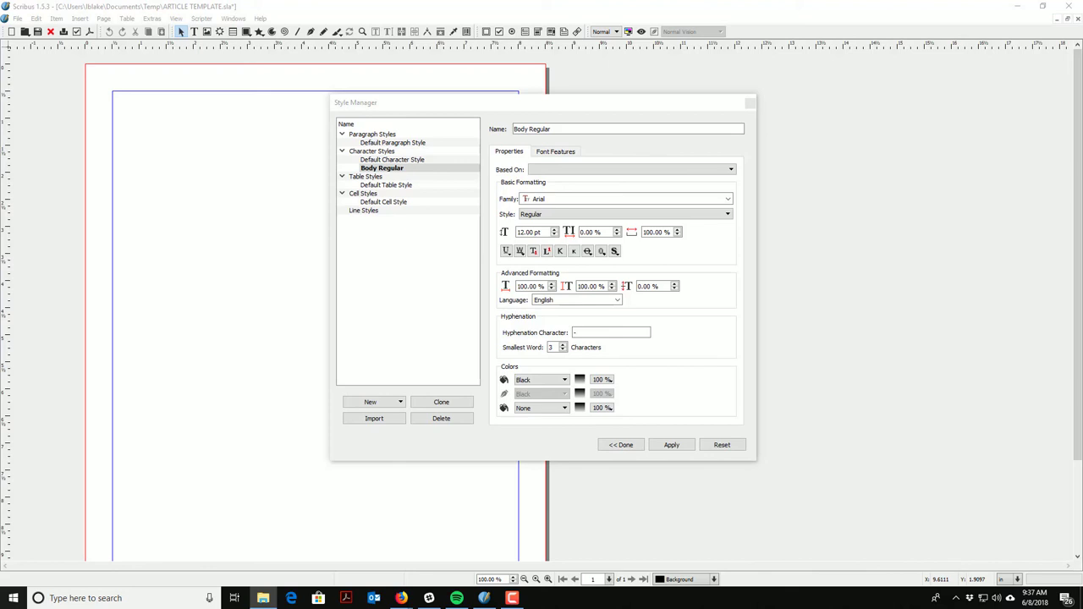
# - Set the font family of the Body Regular character style to Pangram
pyautogui.click(727, 200)
pyautogui.moveTo(727, 231); pyautogui.dragTo(730, 295)
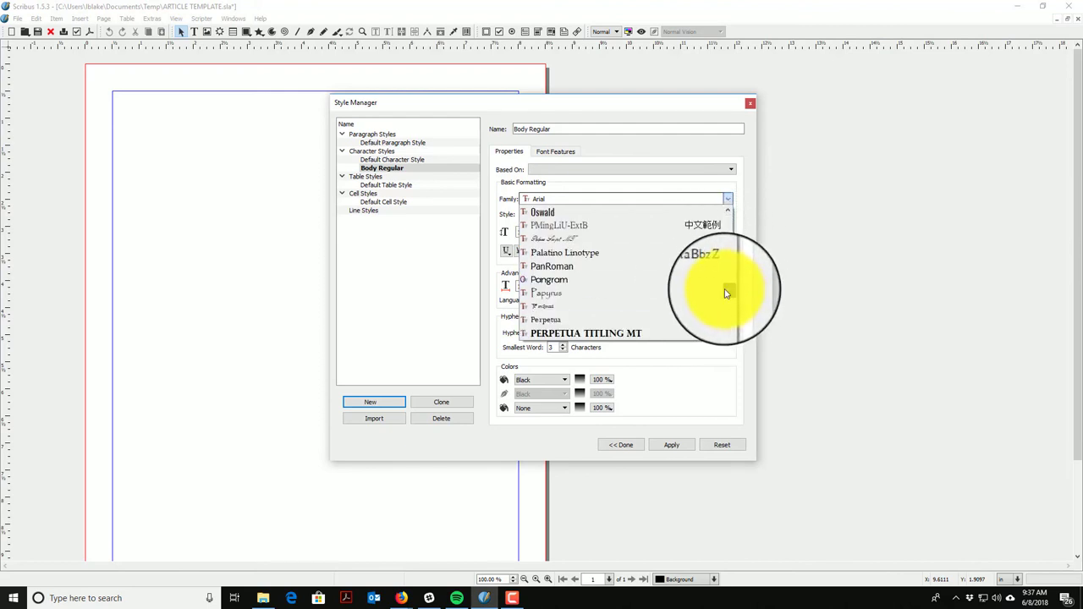
pyautogui.click(650, 280)
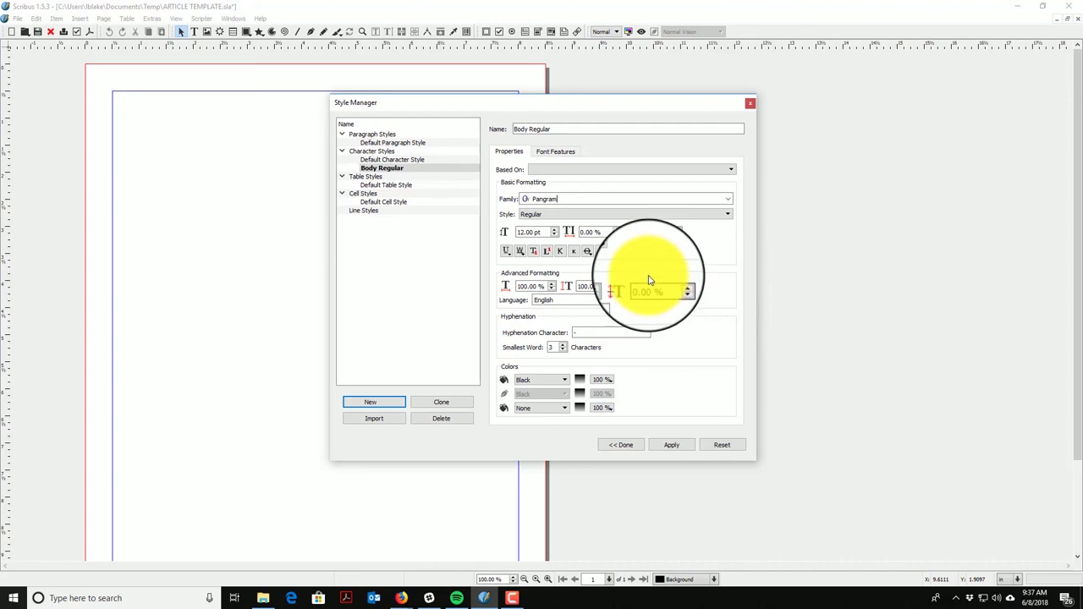
# - Keep Pangram in the Regular font style for the Body Regular character style and apply it
pyautogui.click(584, 222)
pyautogui.click(588, 222)
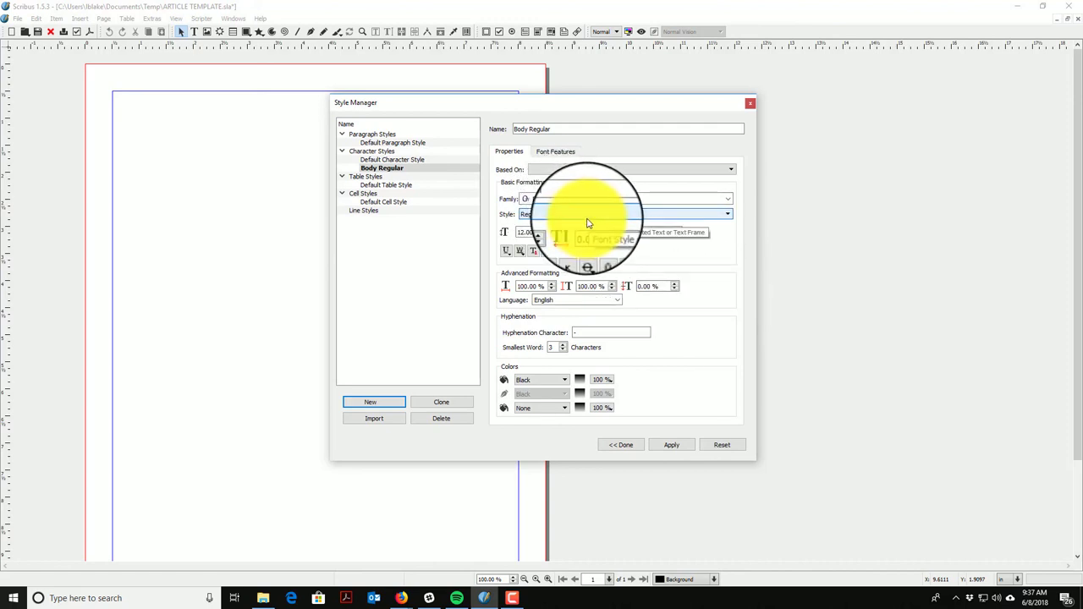
pyautogui.click(727, 200)
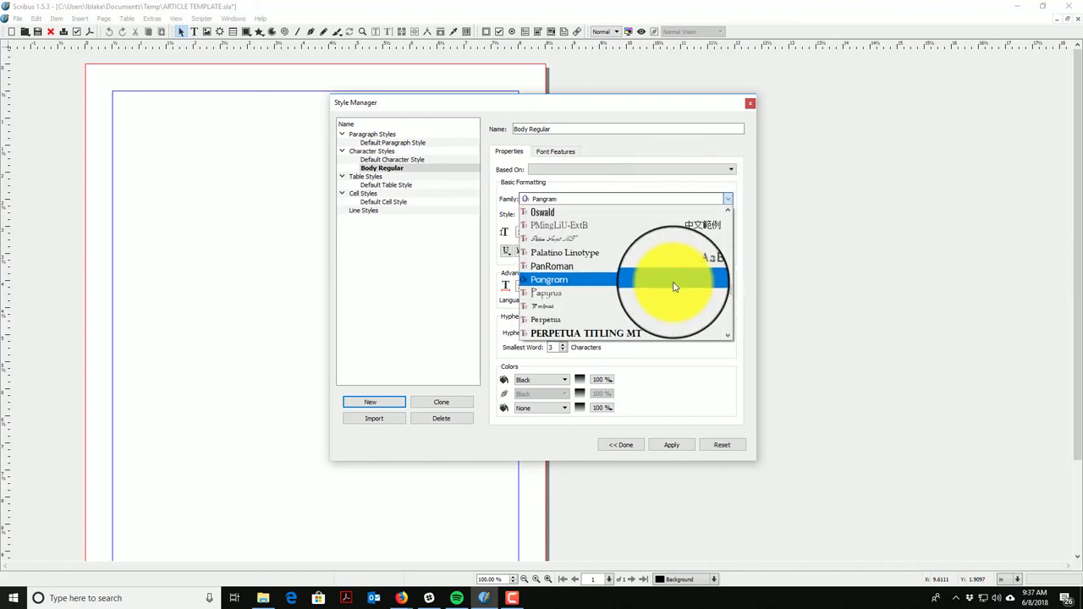
pyautogui.scroll(-3, 674, 286)
pyautogui.scroll(2, 673, 285)
pyautogui.click(598, 252)
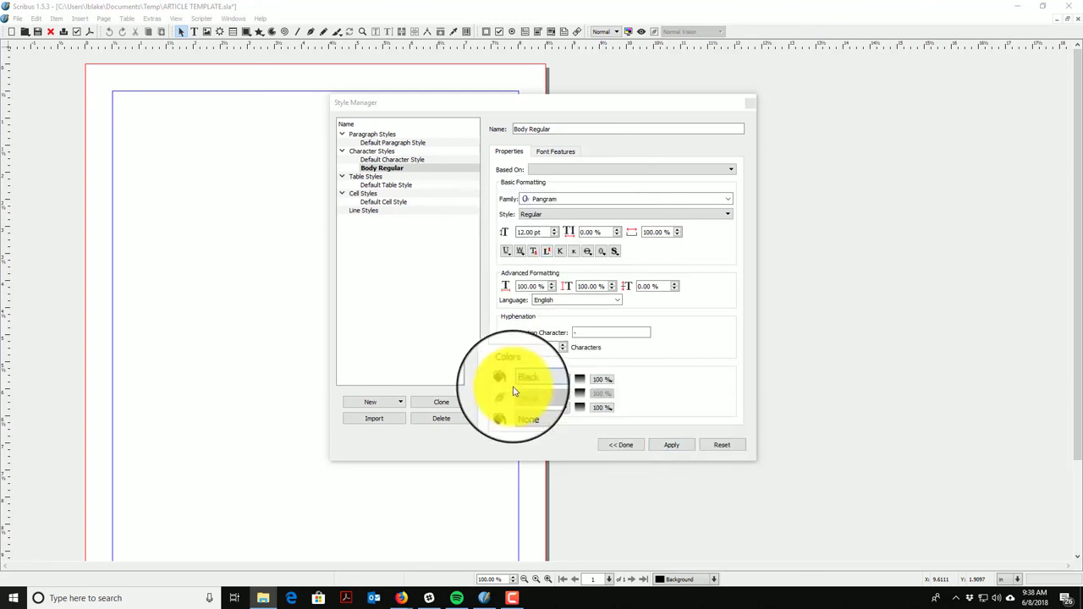
pyautogui.click(665, 445)
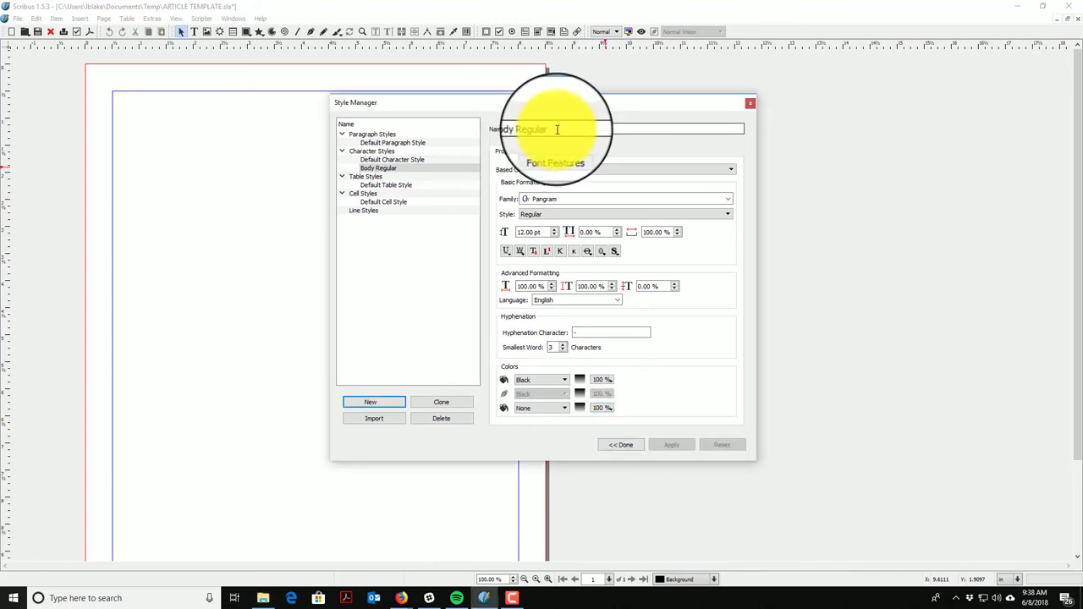
# - Clone the Body Regular character style and name the copy Body Bold
pyautogui.click(439, 402)
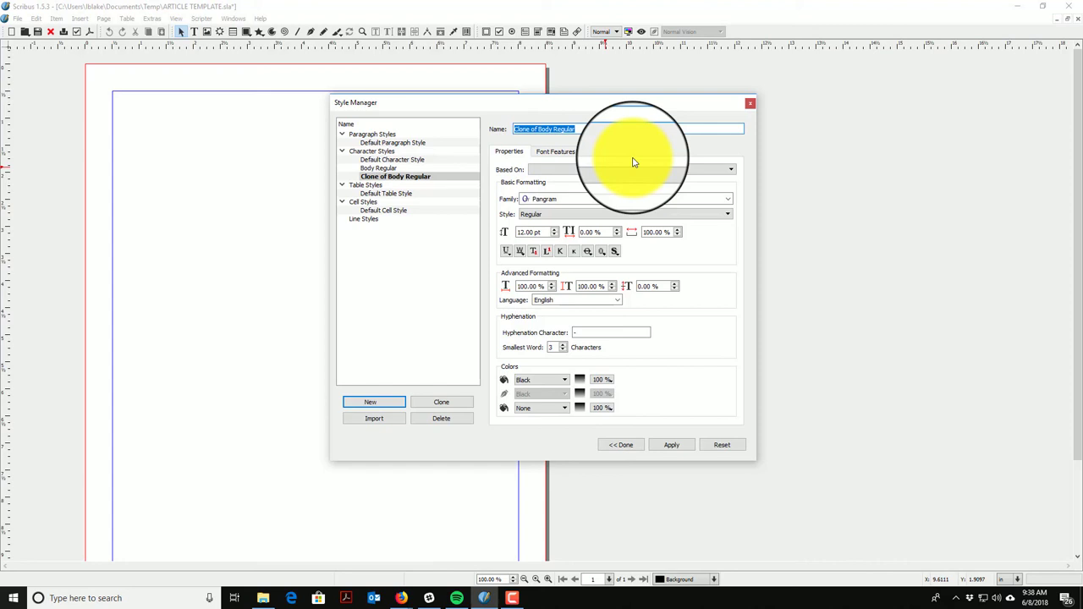
pyautogui.write('b')
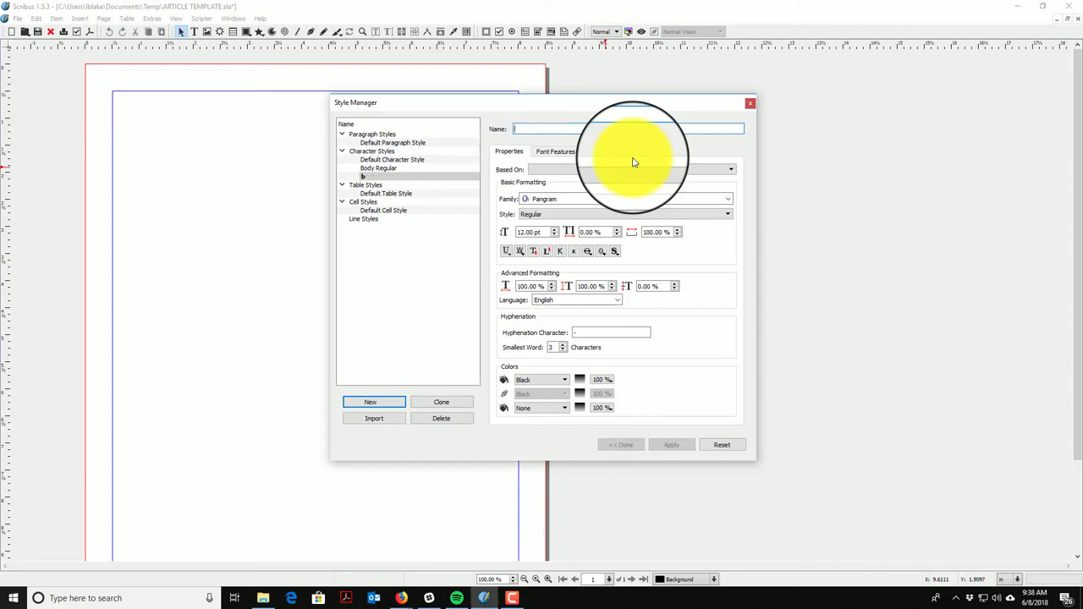
pyautogui.write('ody Bold')
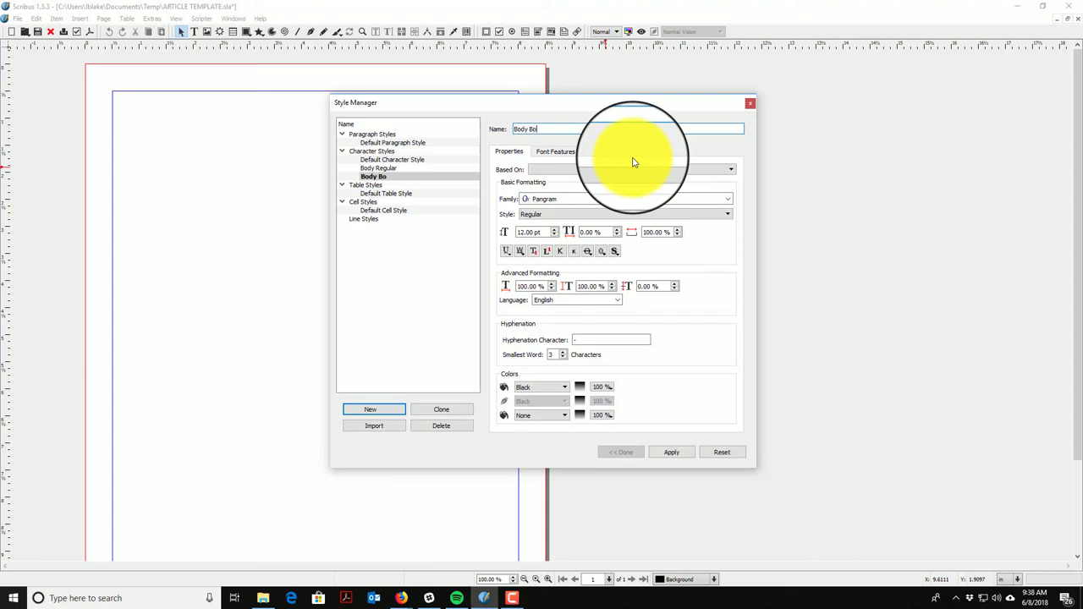
# - Set the Body Bold style's font style to Bold and its size to 14 pt, and apply the changes
pyautogui.click(623, 215)
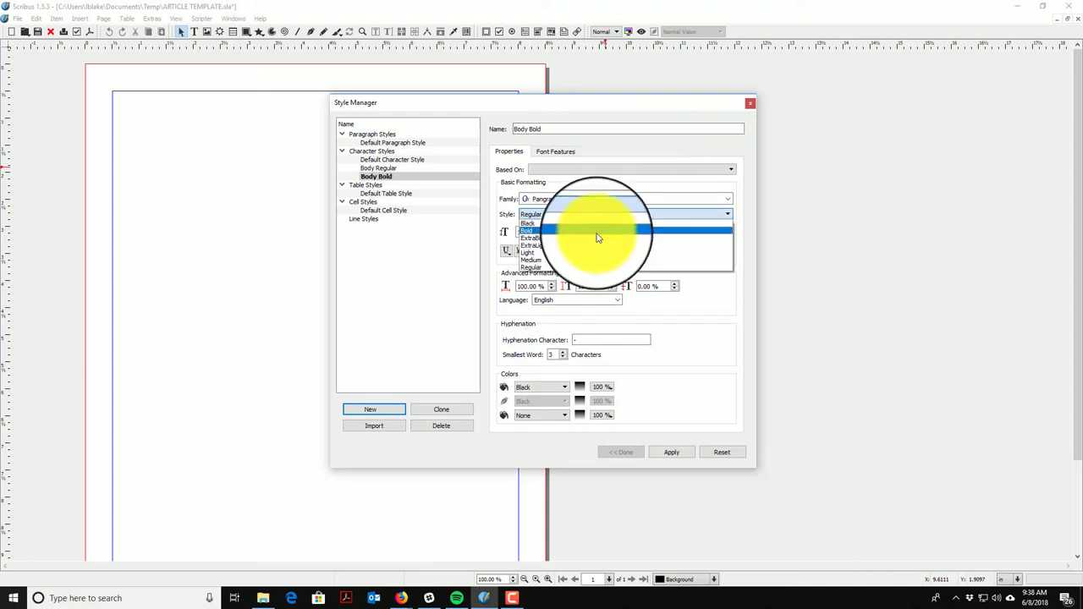
pyautogui.click(596, 238)
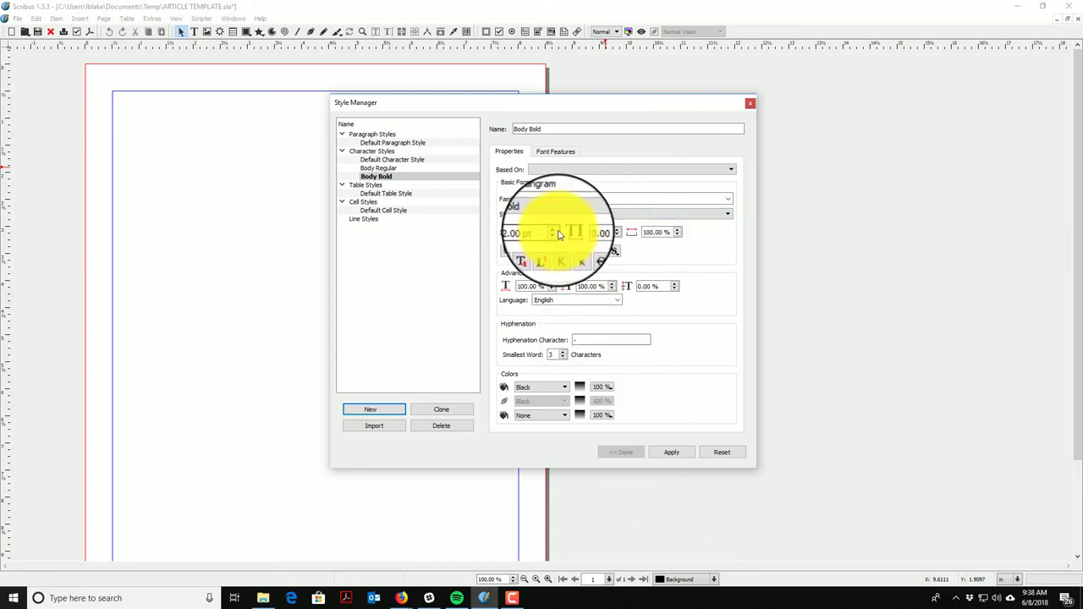
pyautogui.scroll(1, 559, 235)
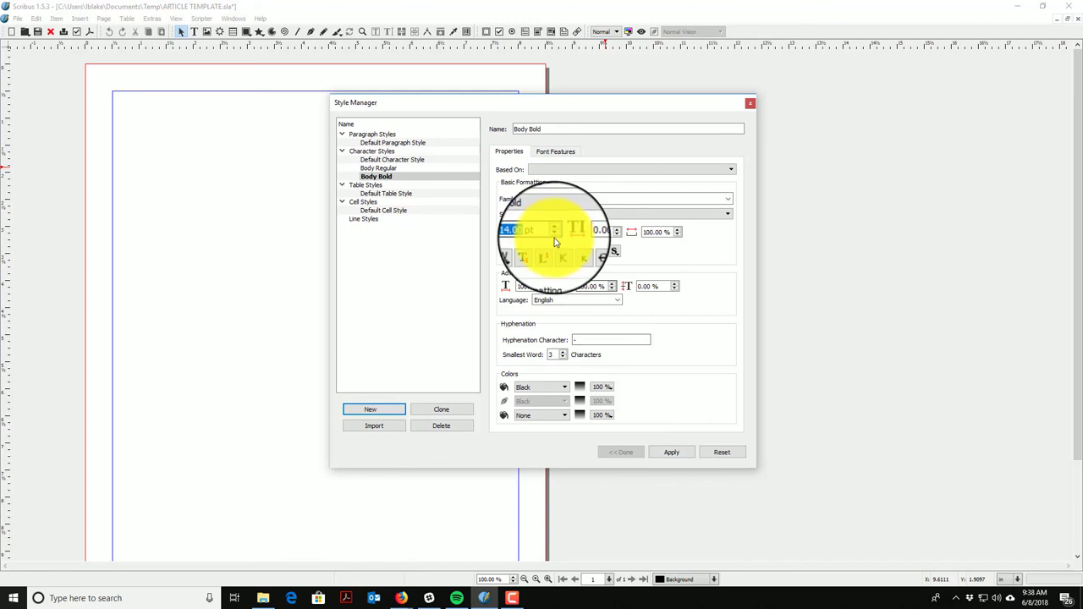
pyautogui.click(661, 457)
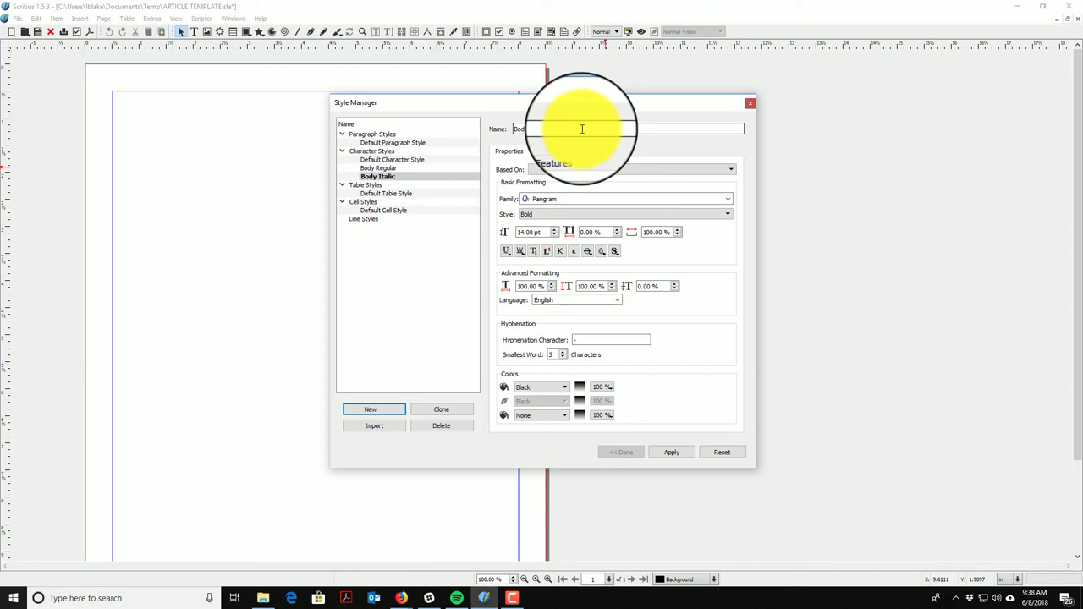
# - Change the cloned body style's font style to Light and rename the style Body Light
pyautogui.click(616, 215)
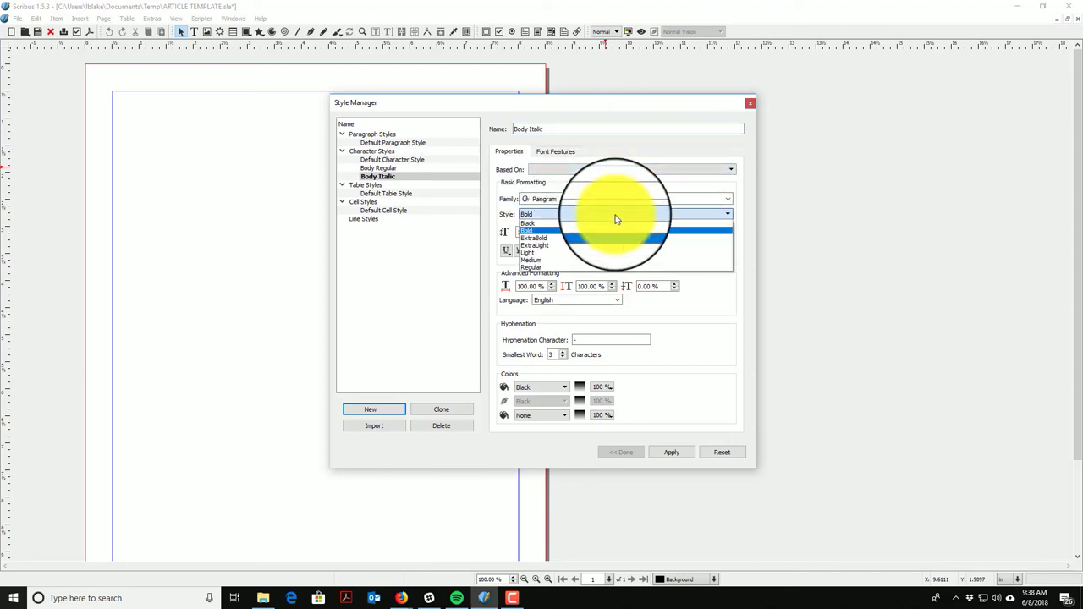
pyautogui.click(593, 257)
pyautogui.click(562, 131)
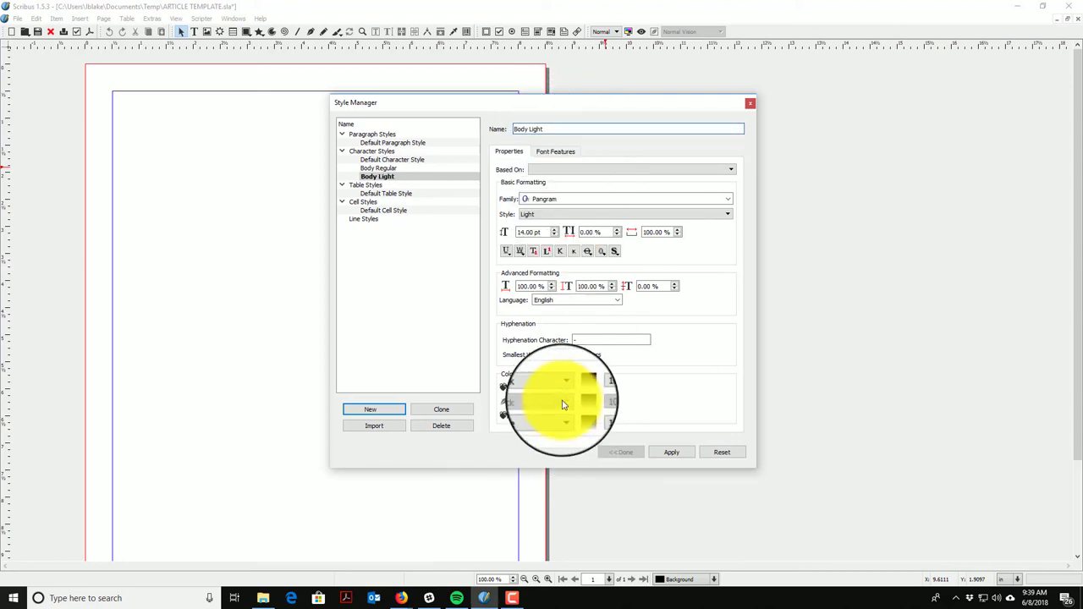
pyautogui.click(672, 454)
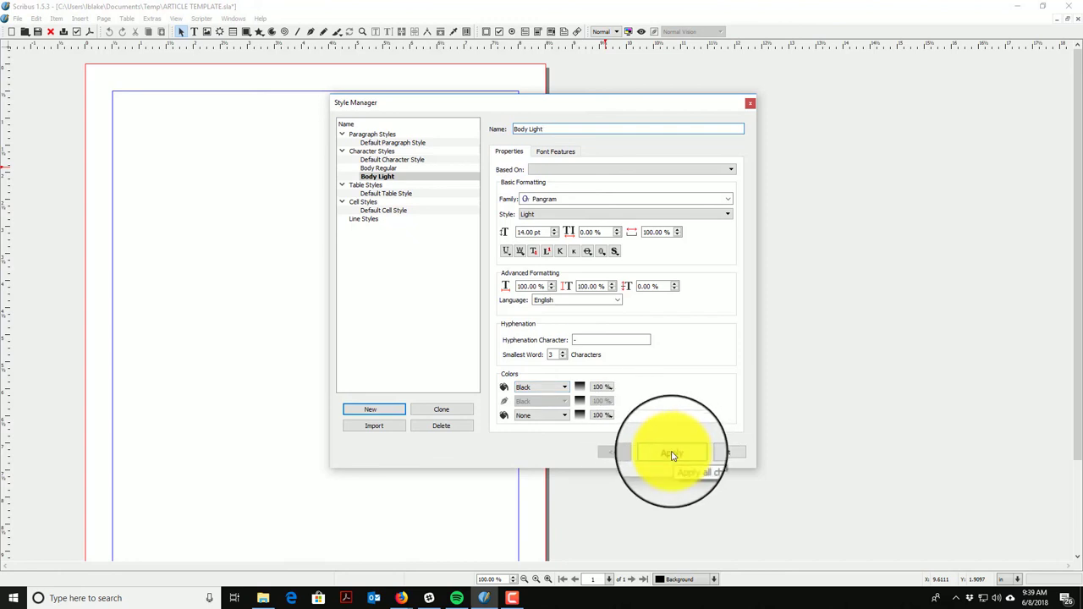
# - Set the text fill color of the Body Light style to LB Light Blue and apply the style
pyautogui.click(560, 387)
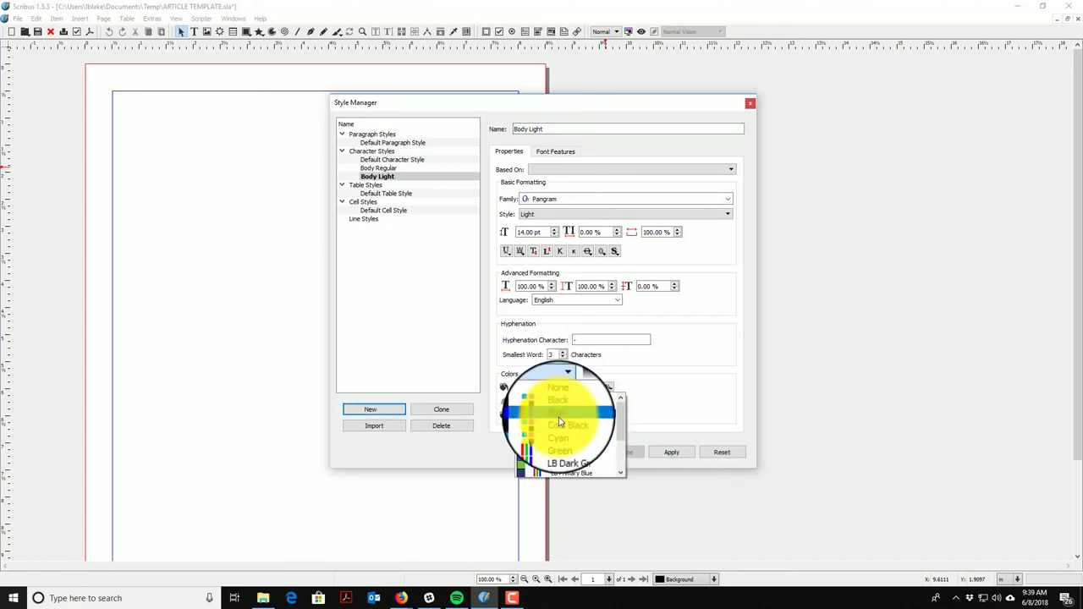
pyautogui.scroll(-2, 571, 427)
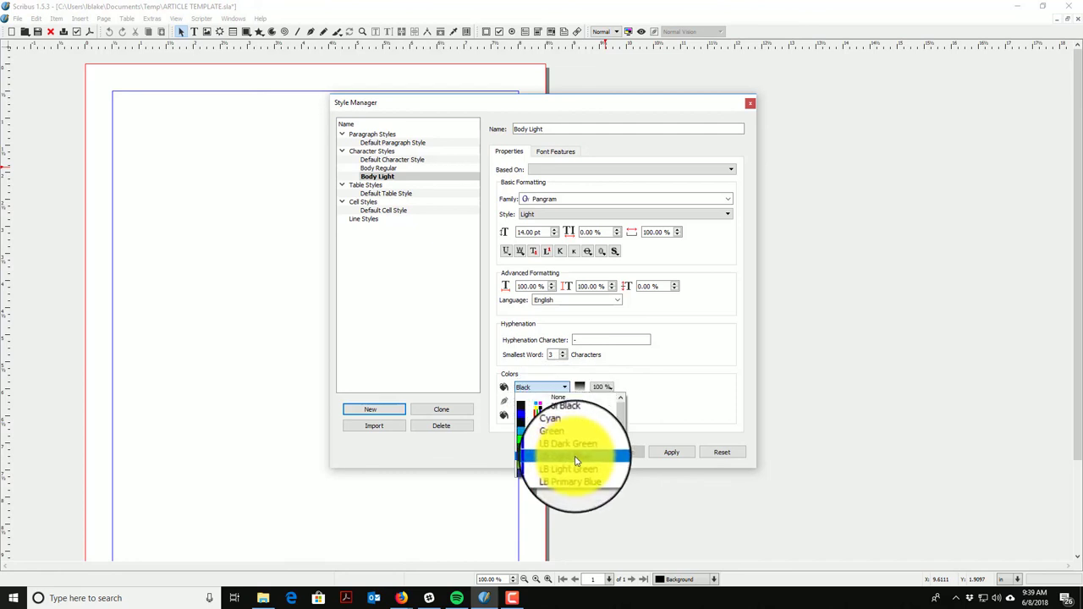
pyautogui.click(575, 447)
pyautogui.click(677, 453)
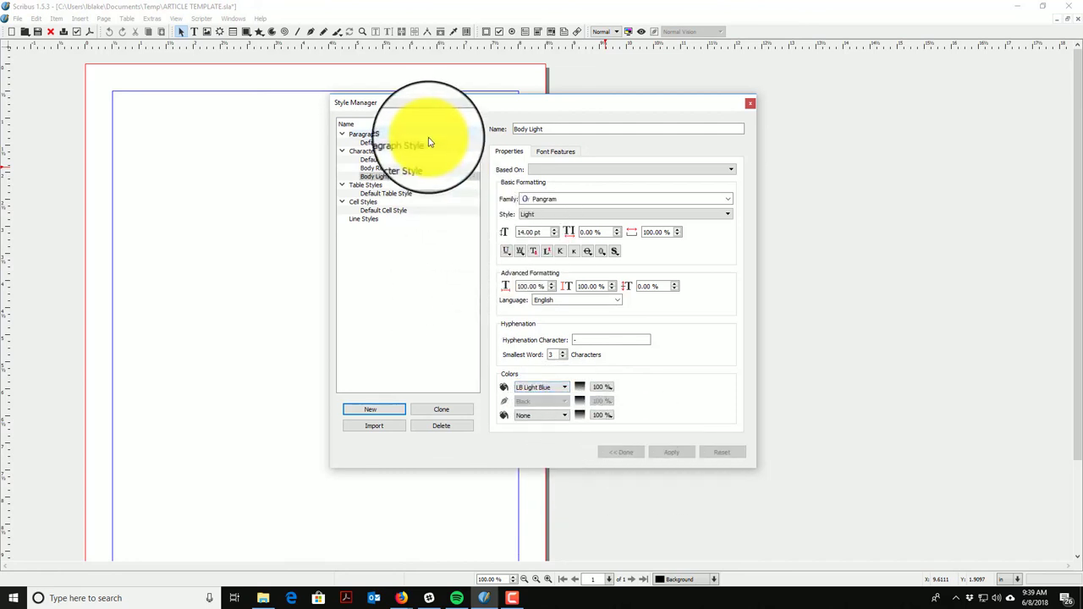
# - Create a new character style named Main Title
pyautogui.click(373, 409)
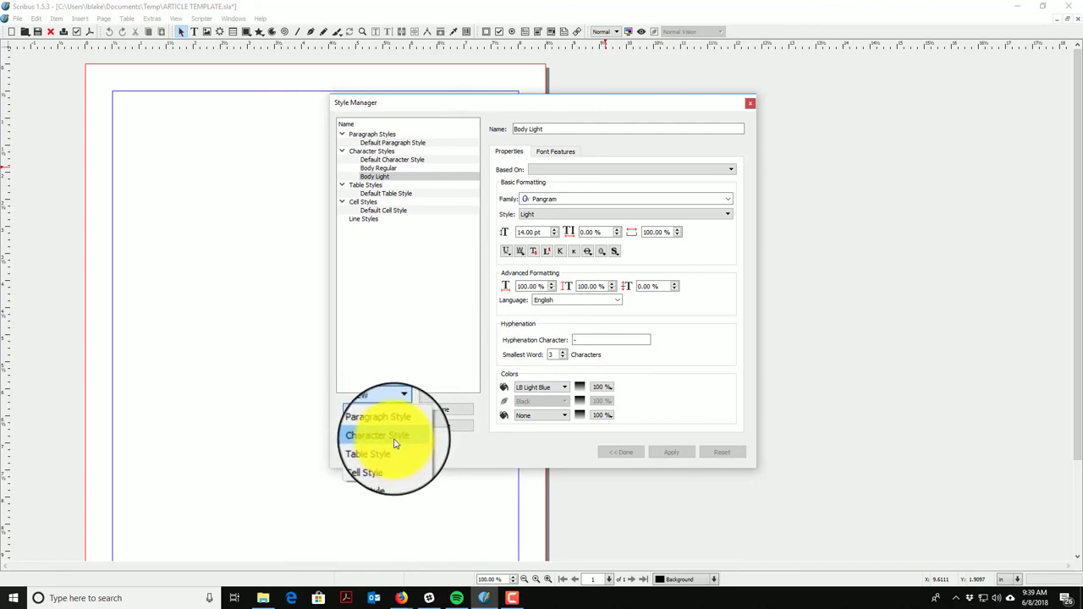
pyautogui.click(394, 438)
pyautogui.write('title')
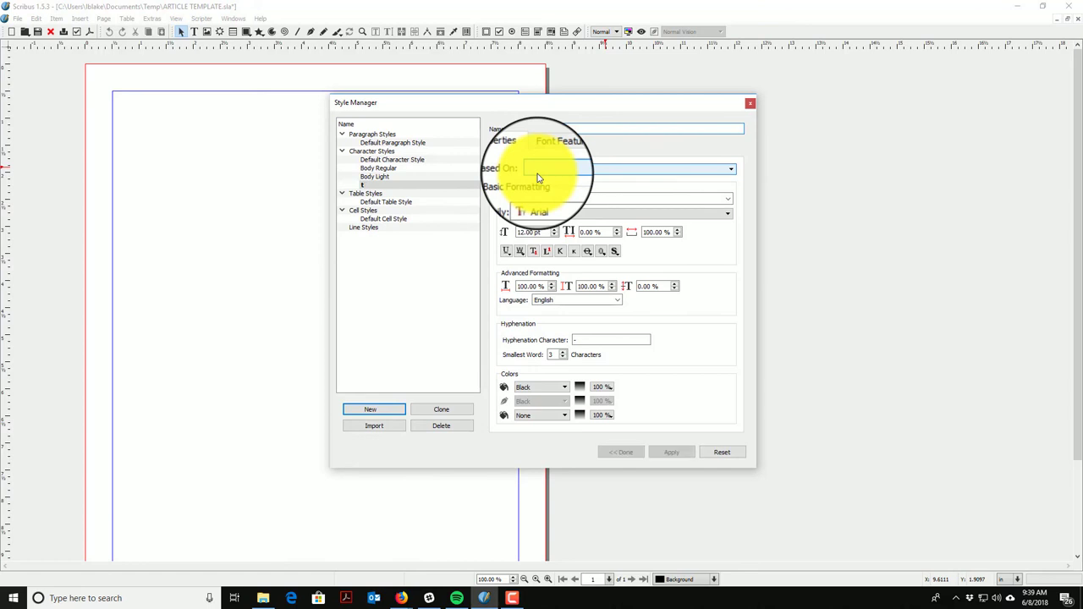
pyautogui.write('mai')
pyautogui.write('ain Title')
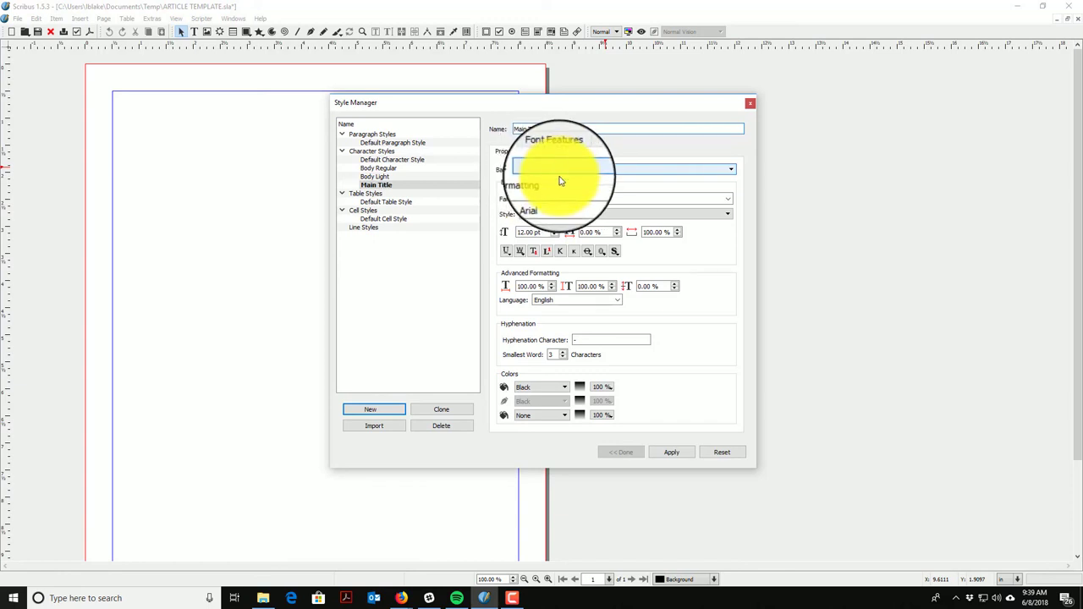
# - Set the font family of the Main Title style to MD Tall 2 in the Regular font style
pyautogui.click(627, 201)
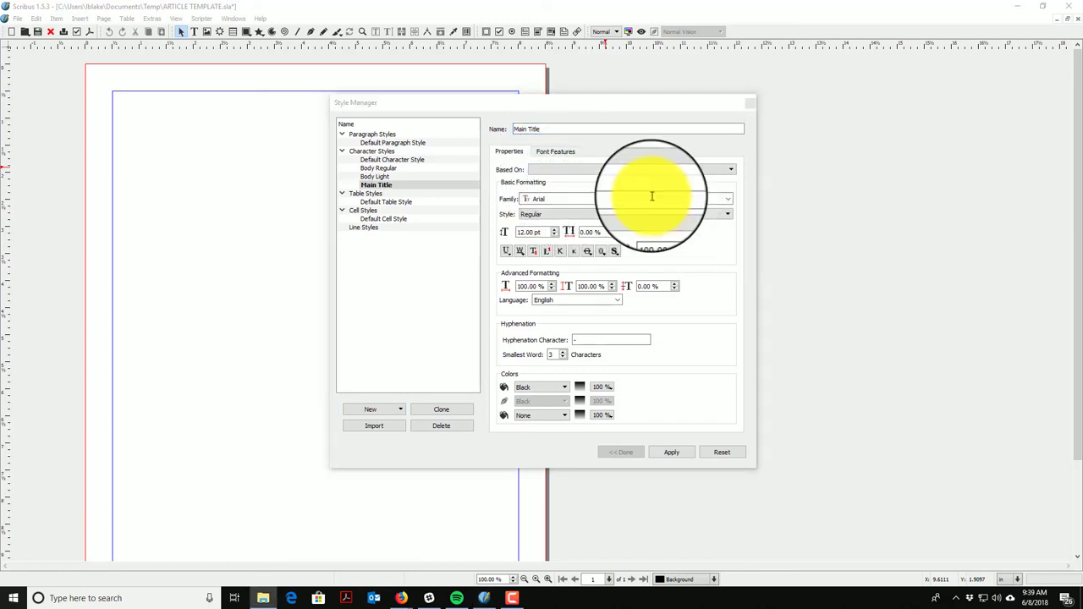
pyautogui.click(726, 201)
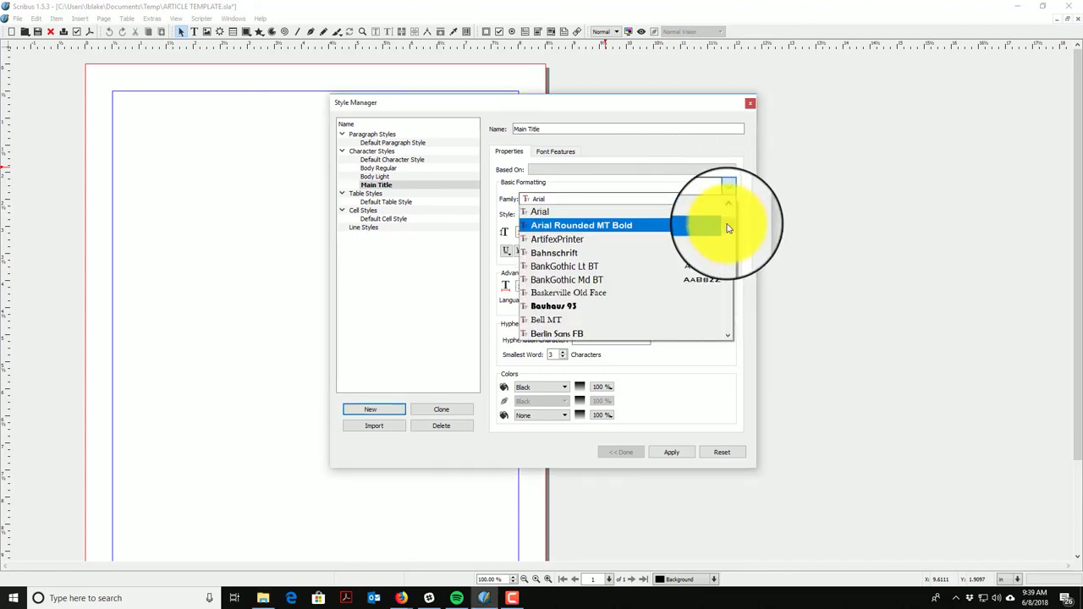
pyautogui.scroll(-1, 728, 254)
pyautogui.scroll(-15, 732, 279)
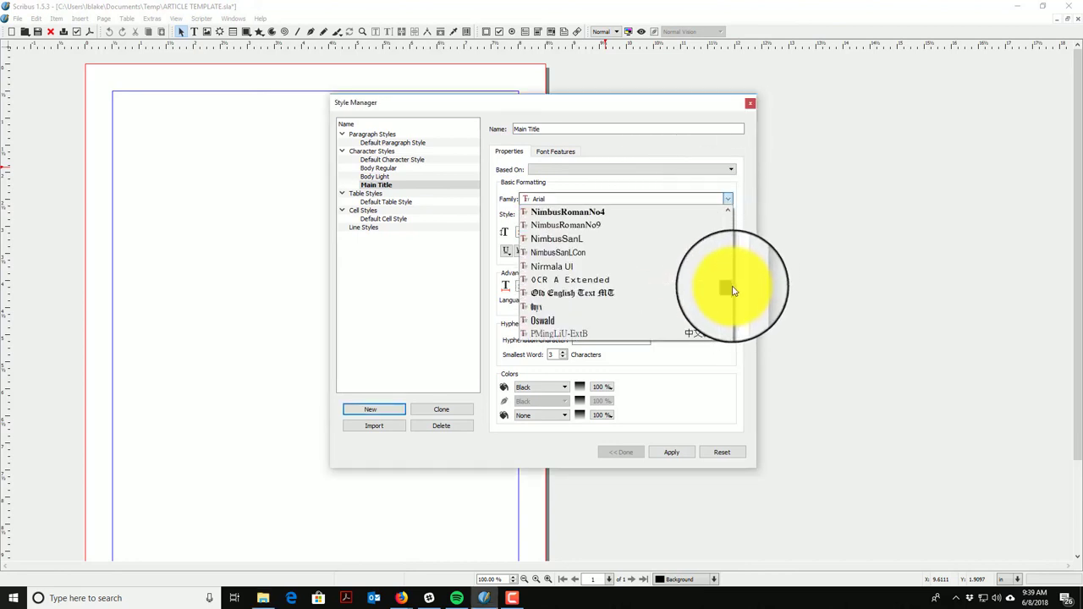
pyautogui.scroll(6, 662, 252)
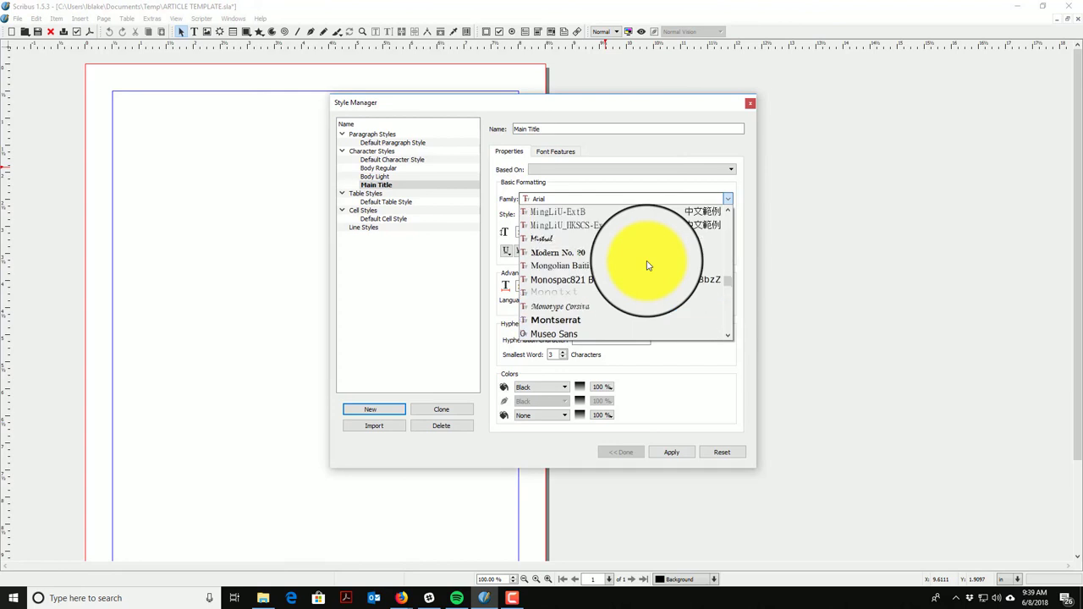
pyautogui.scroll(5, 648, 266)
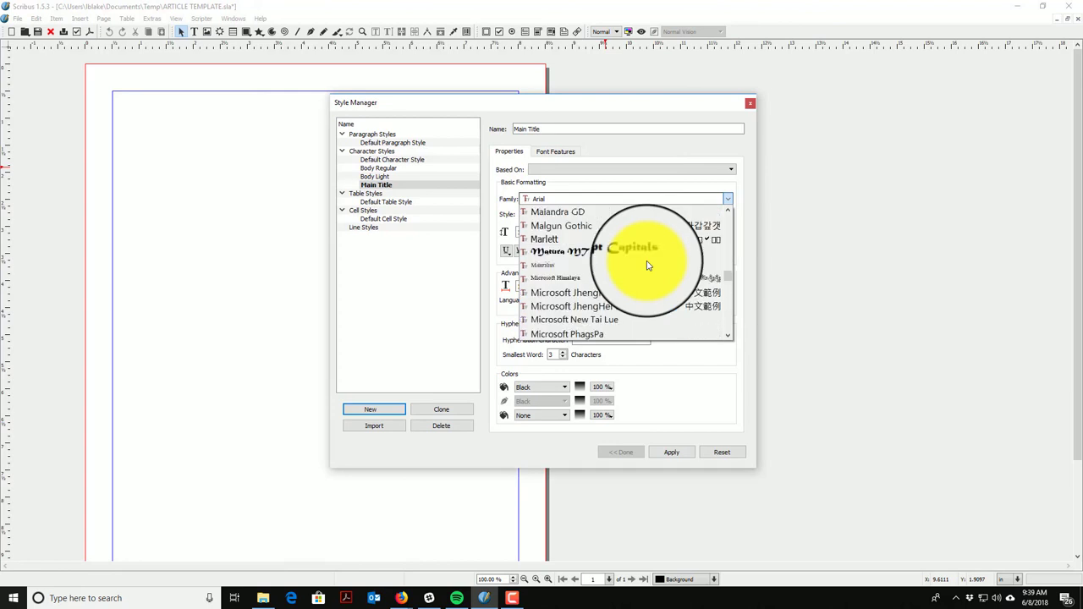
pyautogui.scroll(2, 648, 266)
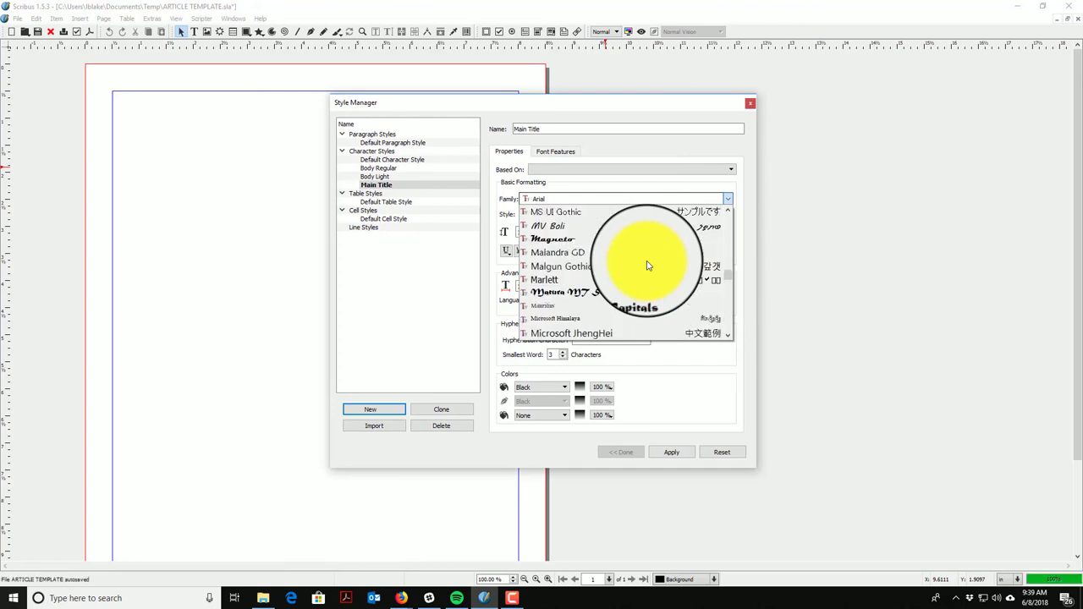
pyautogui.scroll(-1, 651, 266)
pyautogui.scroll(1, 659, 268)
pyautogui.scroll(3, 659, 267)
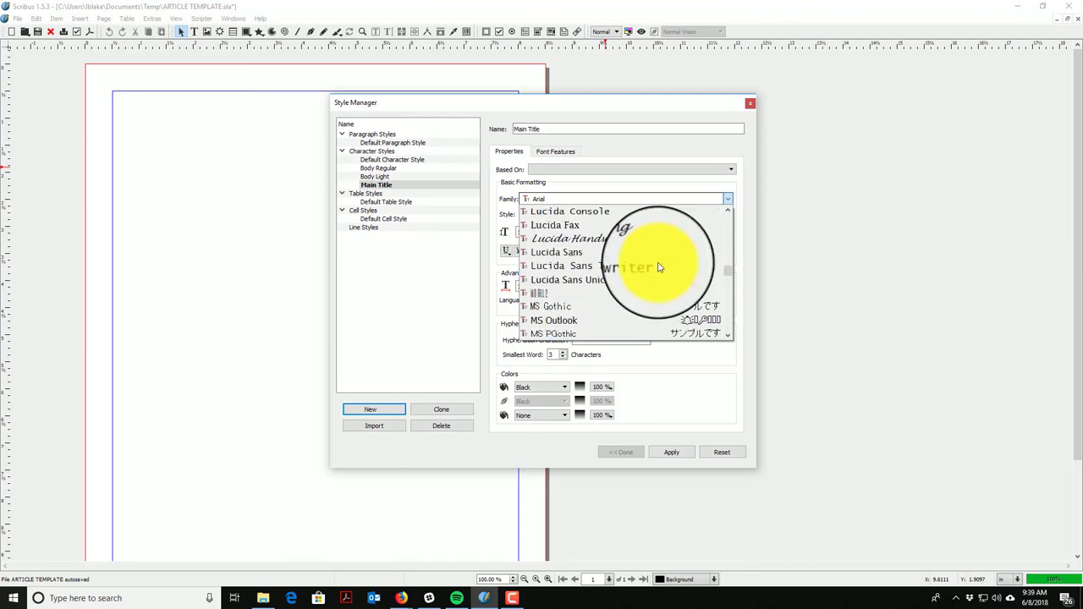
pyautogui.scroll(-1, 659, 267)
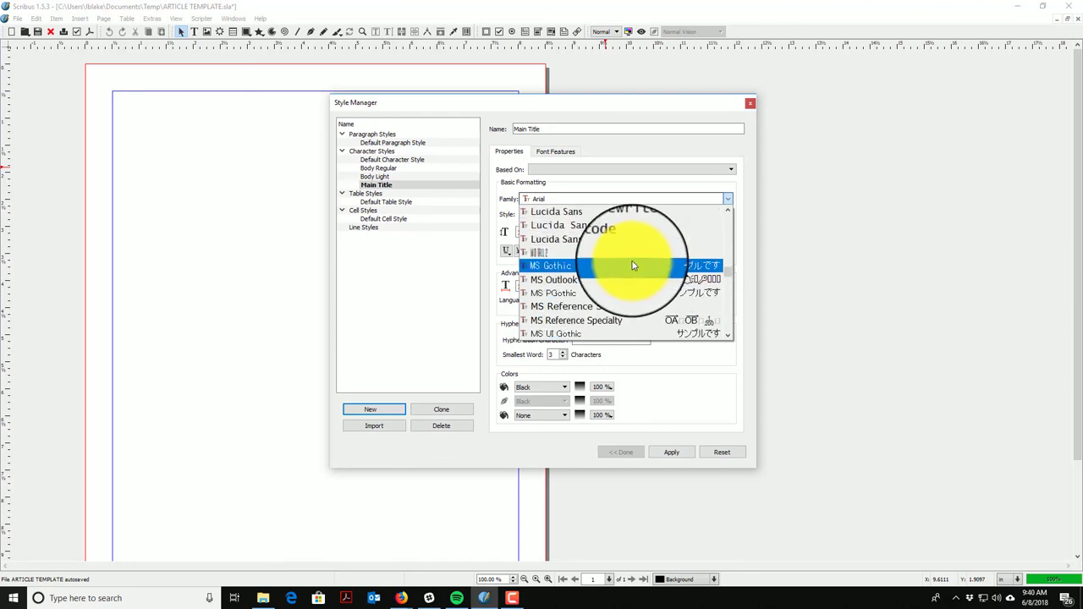
pyautogui.click(626, 256)
pyautogui.click(590, 216)
pyautogui.click(592, 217)
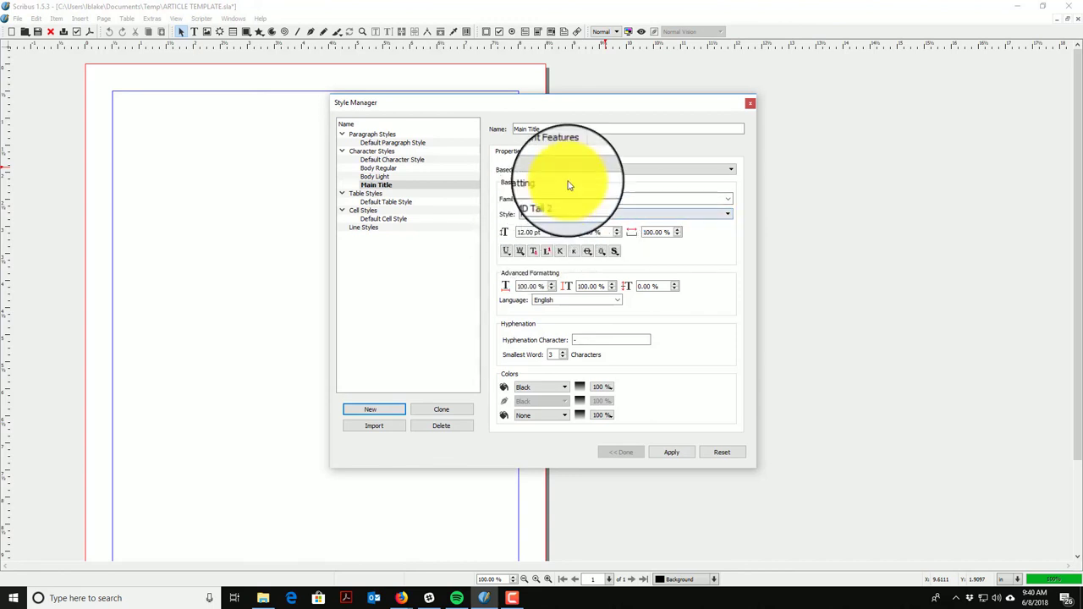
# - Set the Main Title style's size to 24 pt and its text fill color to LB Primary Blue, and apply it
pyautogui.doubleClick(534, 235)
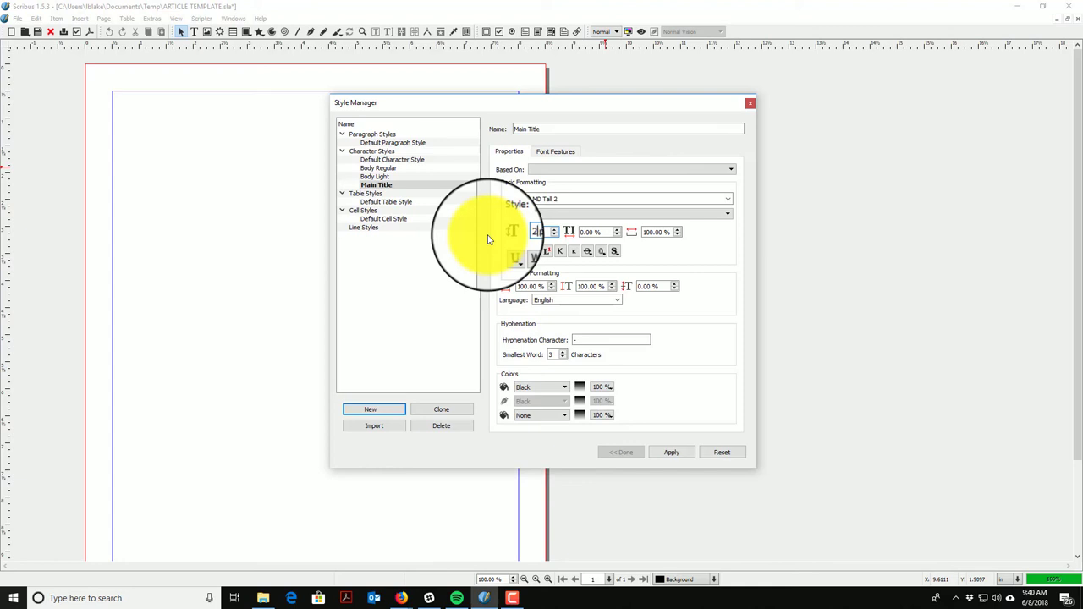
pyautogui.write('24pt')
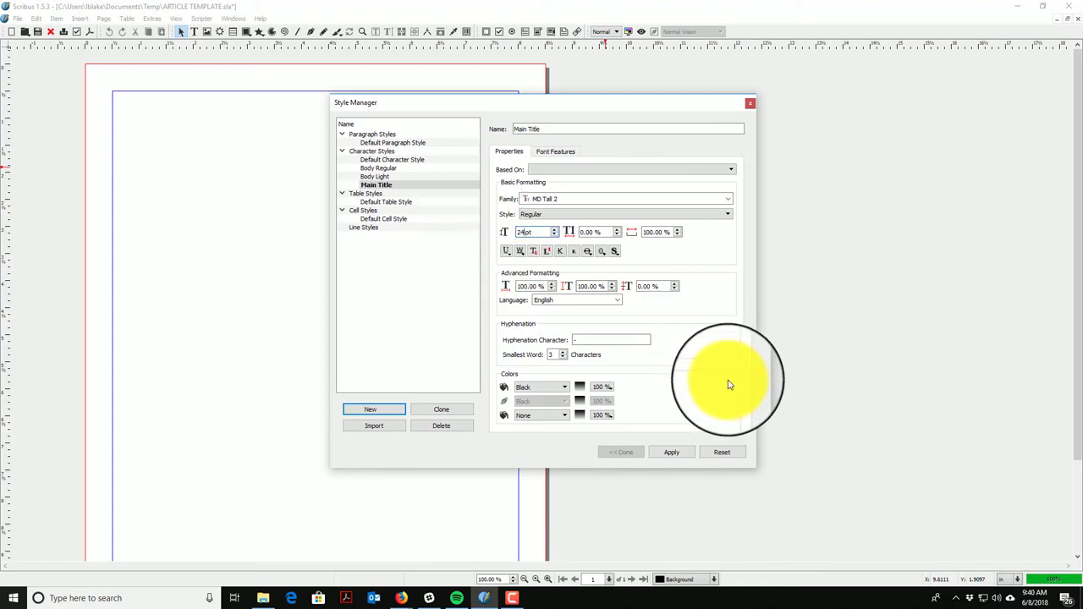
pyautogui.click(542, 386)
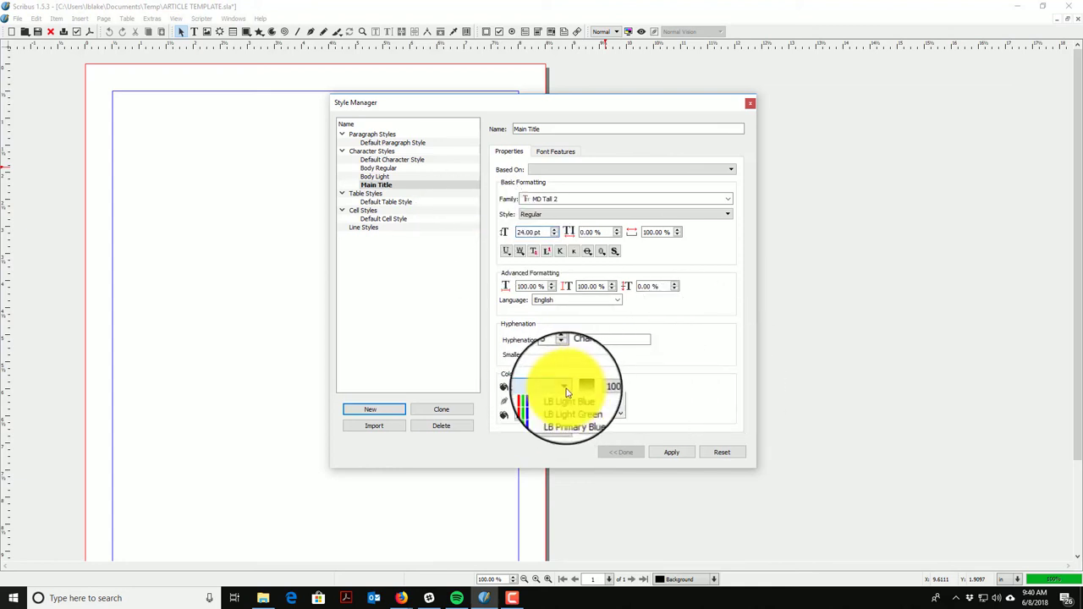
pyautogui.click(561, 470)
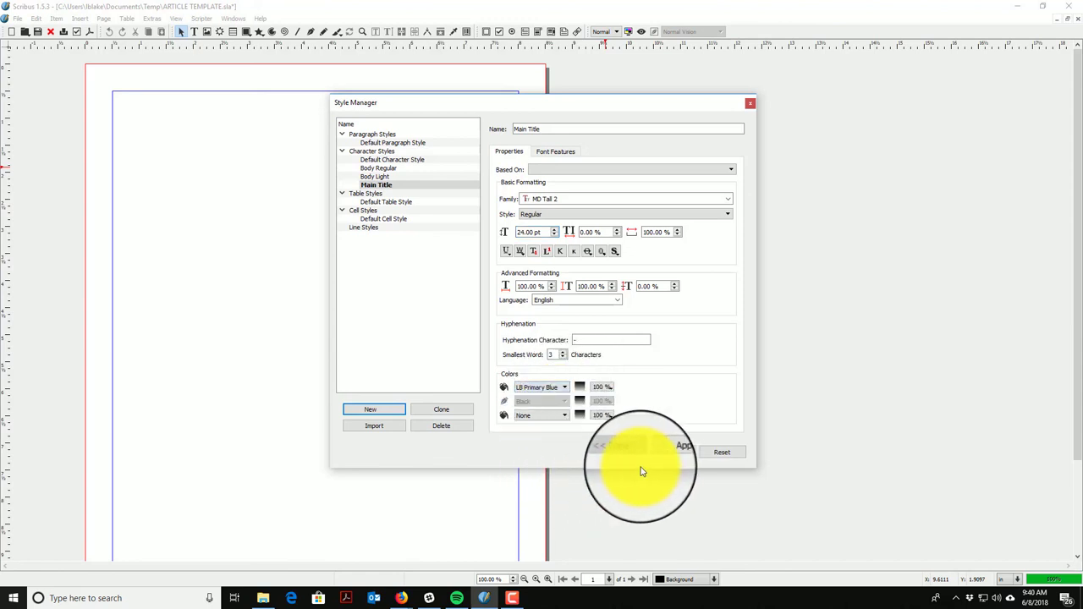
pyautogui.click(668, 454)
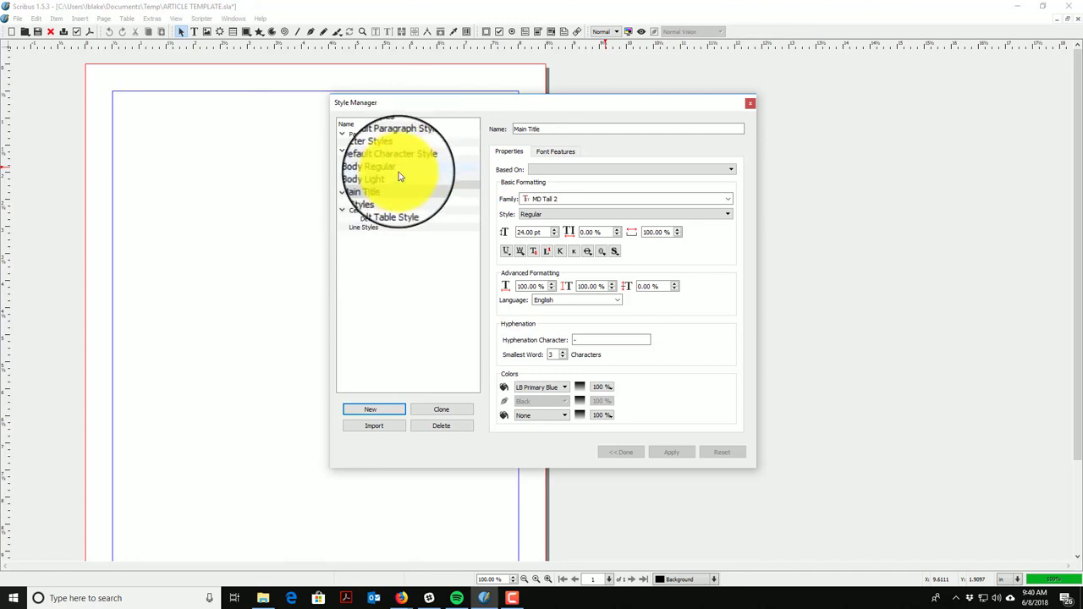
# - Create a new paragraph style named Body Regular
pyautogui.click(374, 137)
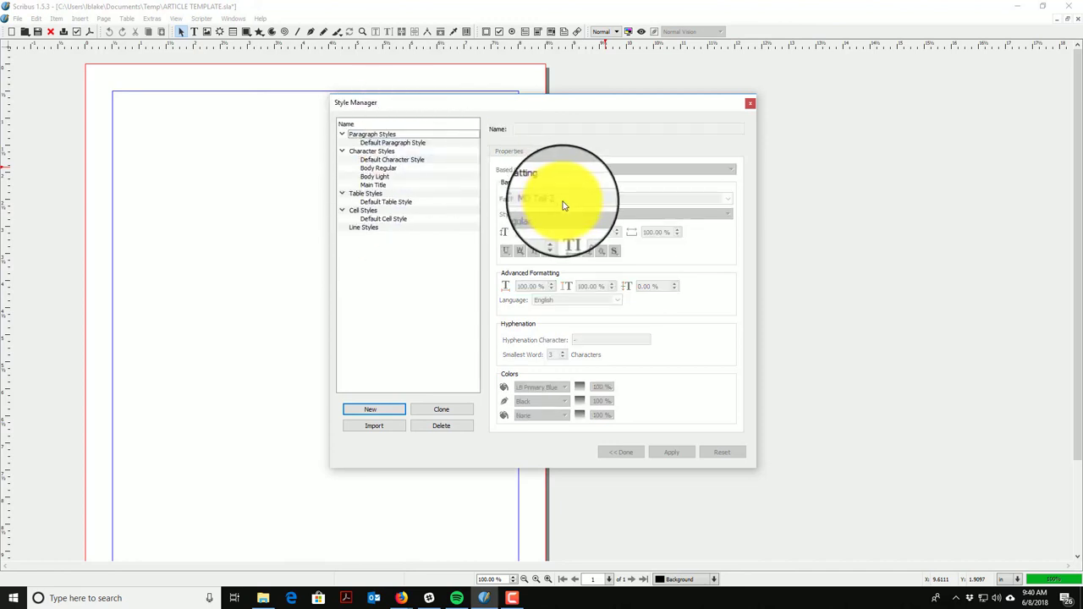
pyautogui.click(368, 411)
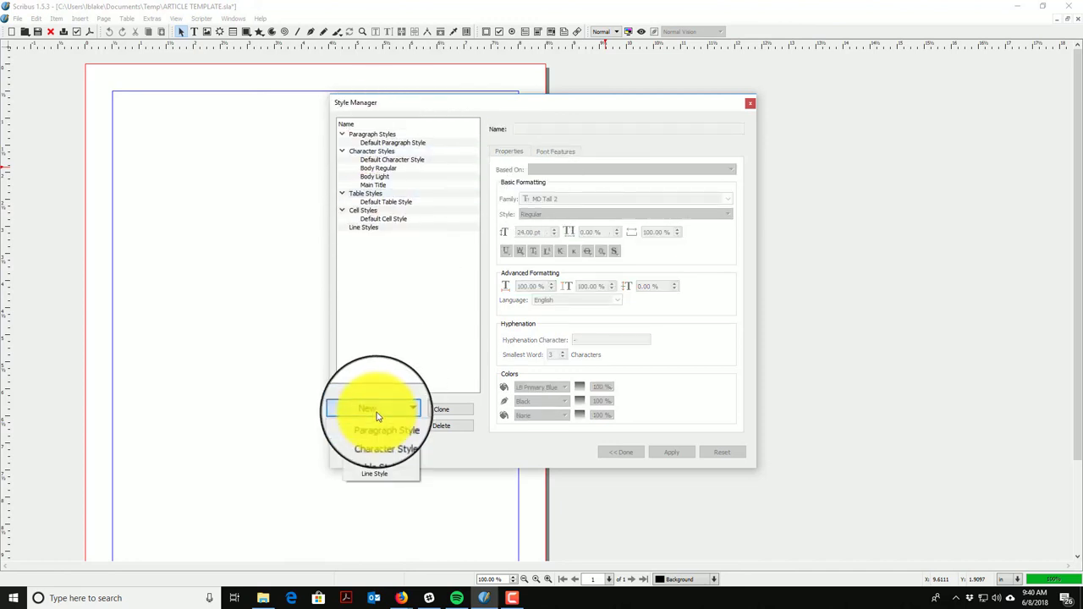
pyautogui.click(372, 423)
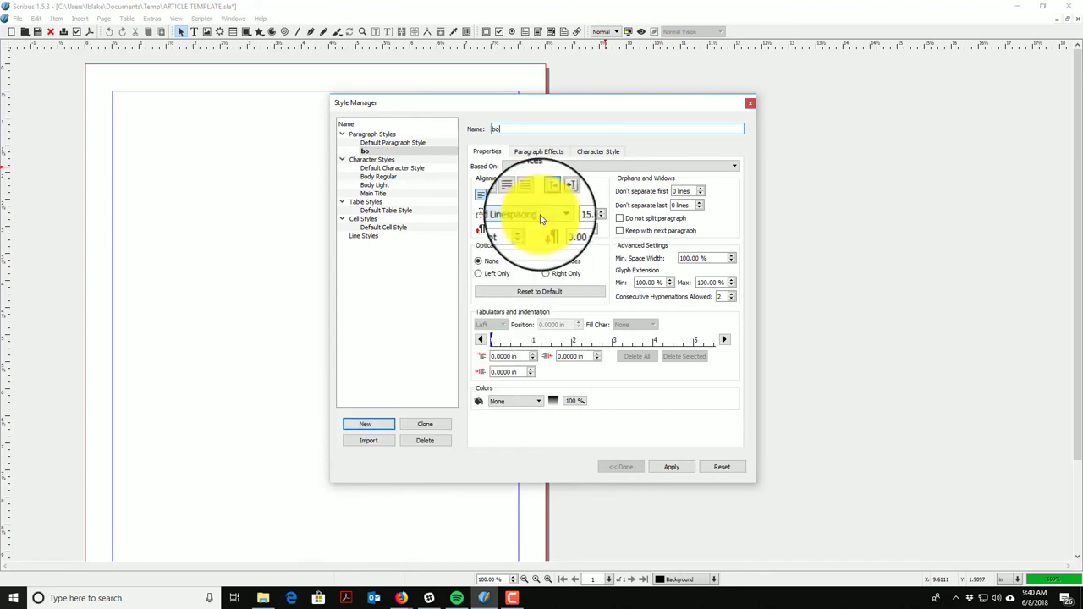
pyautogui.write('bOD')
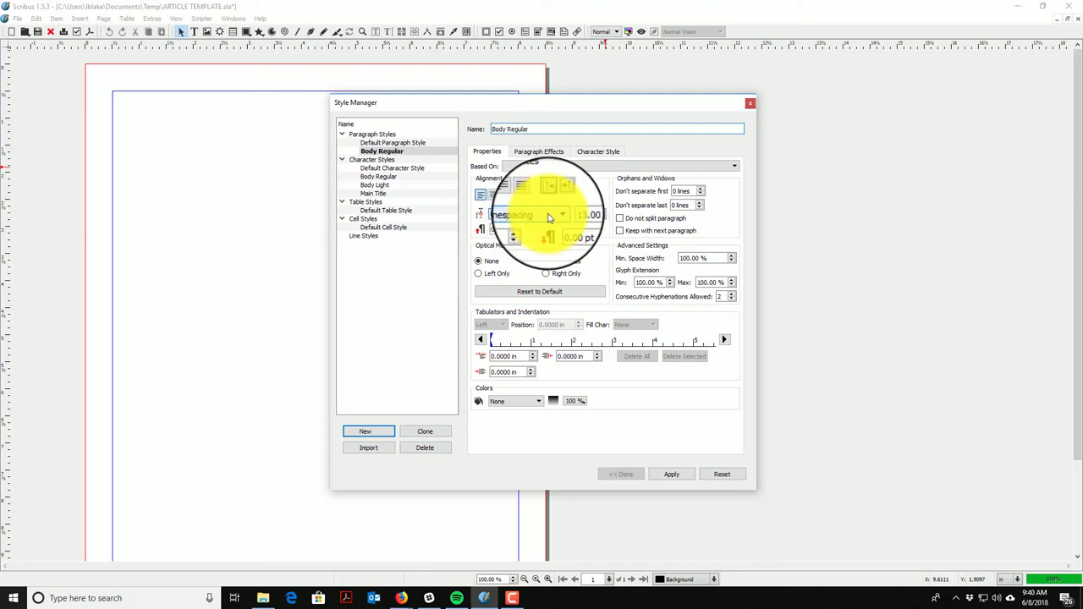
# - Set the Body Regular paragraph style to Align to Baseline Grid, base its character style on Body Regular, and apply it
pyautogui.click(548, 215)
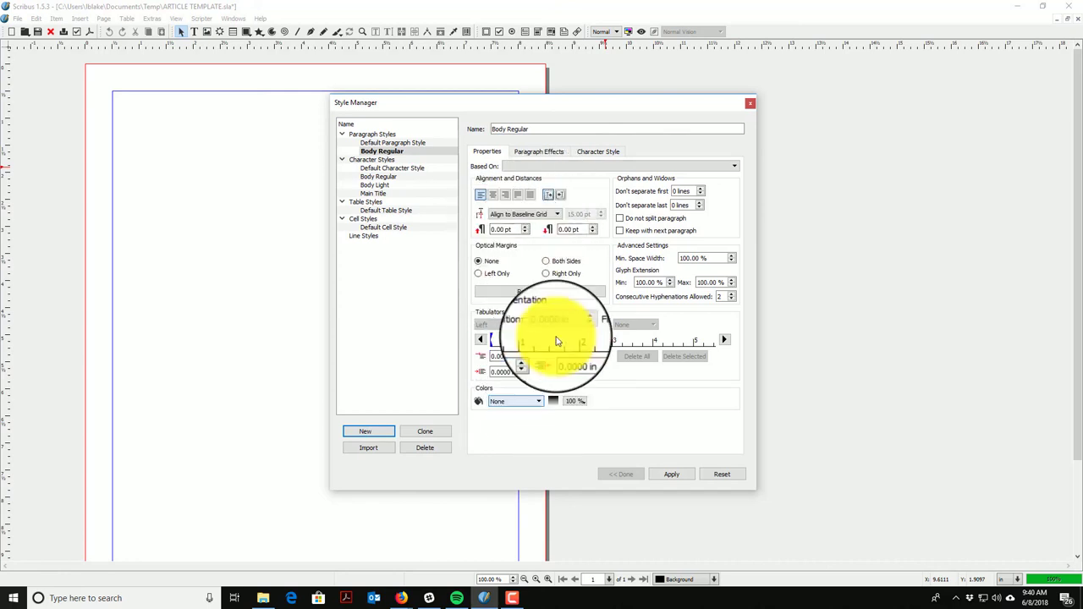
pyautogui.click(588, 152)
pyautogui.click(606, 196)
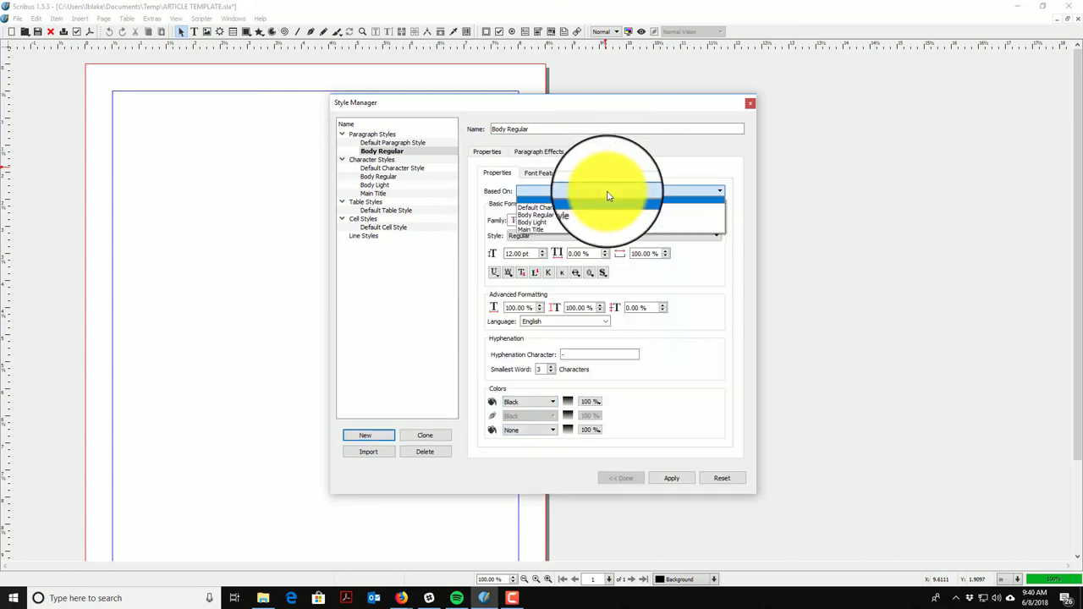
pyautogui.click(572, 214)
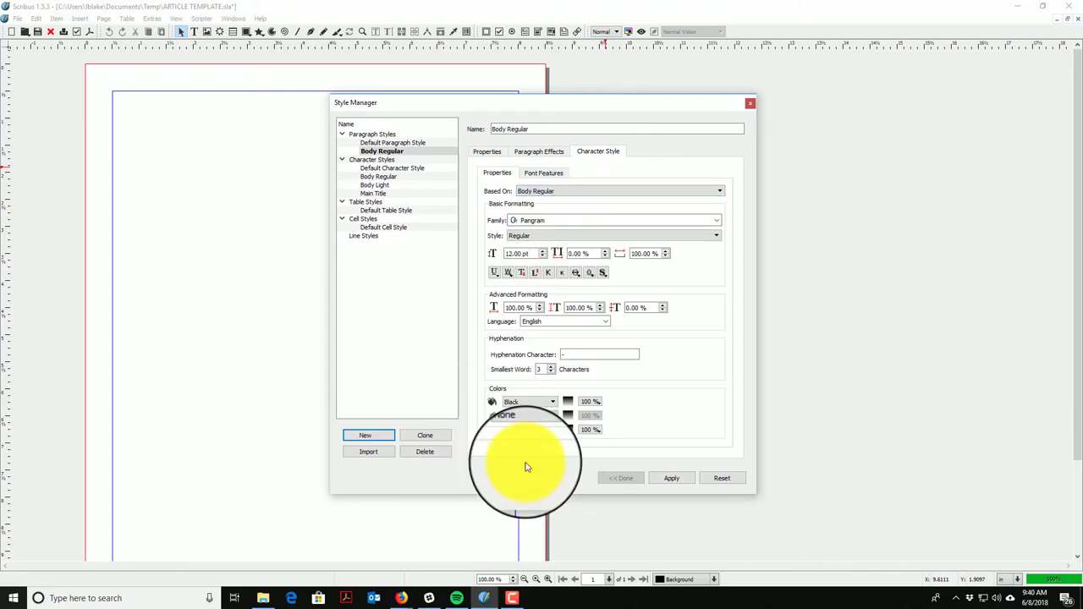
pyautogui.click(675, 481)
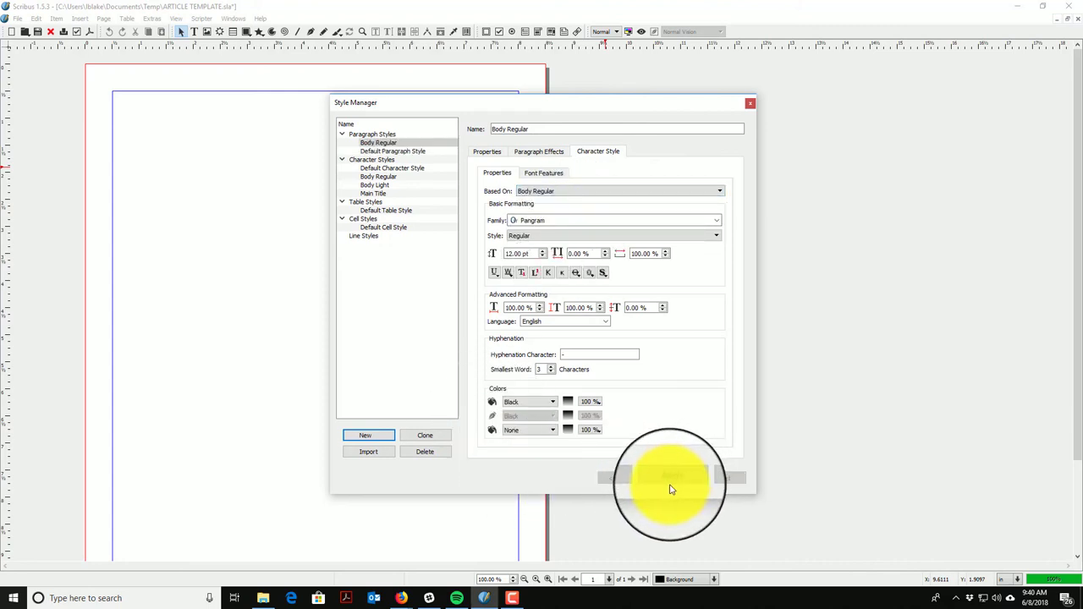
# - Clone the Body Regular paragraph style and name the copy Body Bold
pyautogui.click(419, 434)
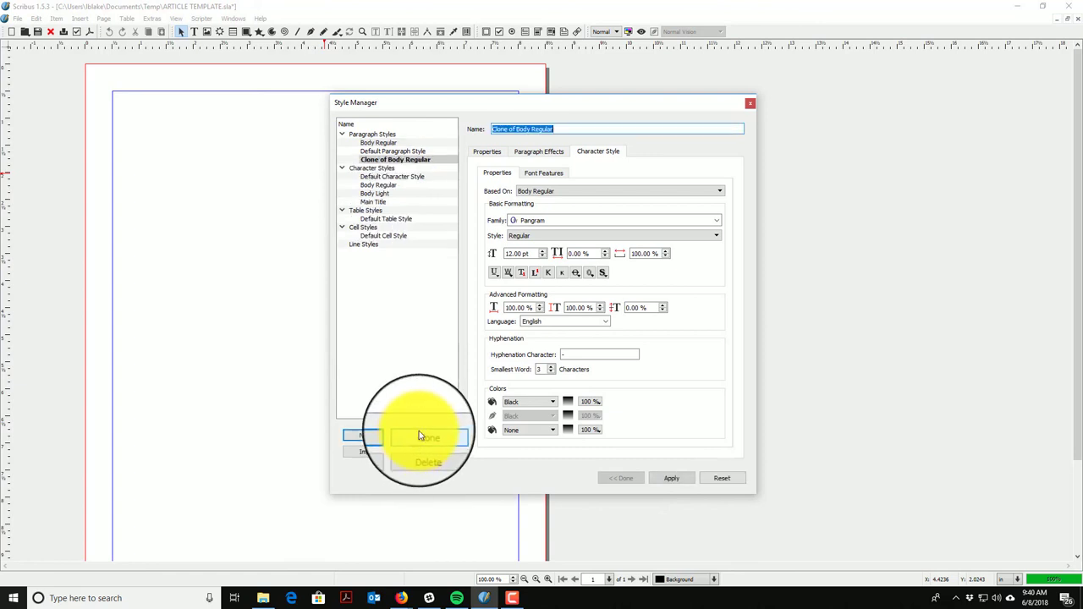
pyautogui.click(513, 129)
pyautogui.hotkey('shift', 'Home')
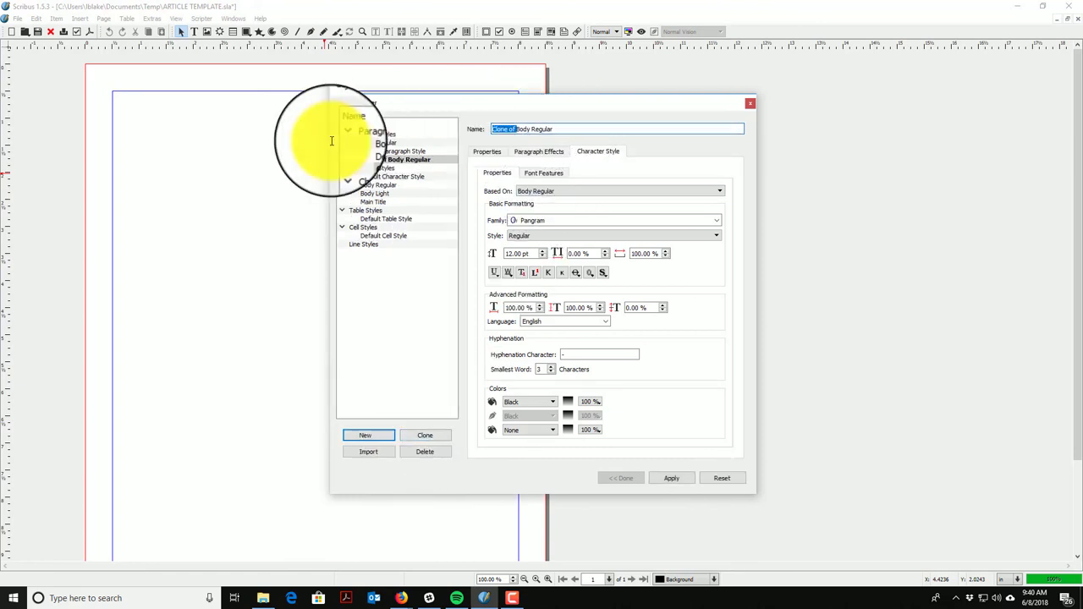
pyautogui.press('BackSpace')
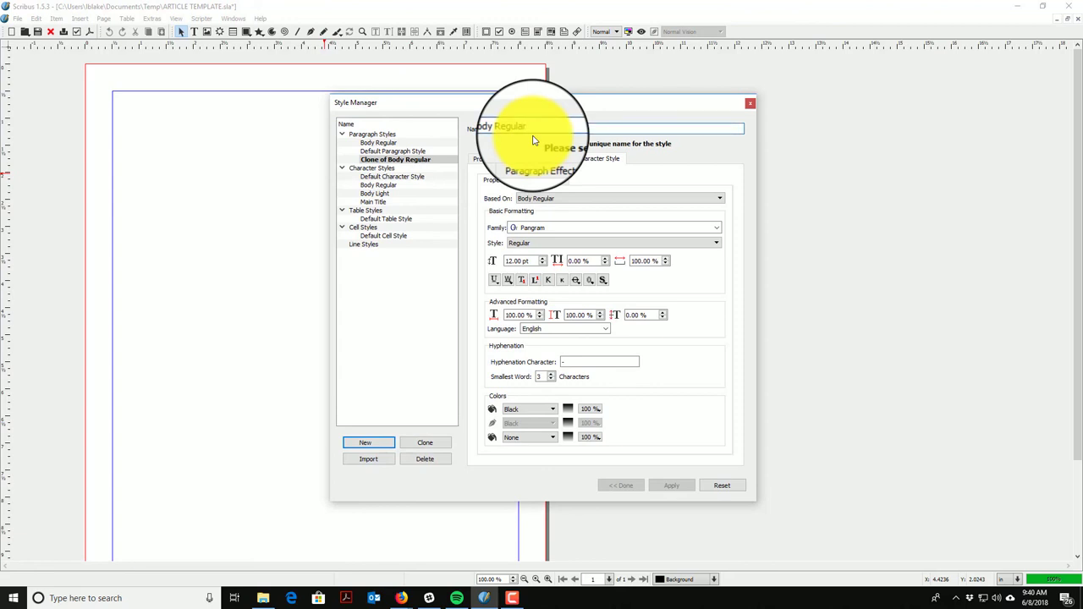
pyautogui.press('BackSpace')
pyautogui.press('BackSpace')
pyautogui.press('BackSpace')
pyautogui.press('BackSpace')
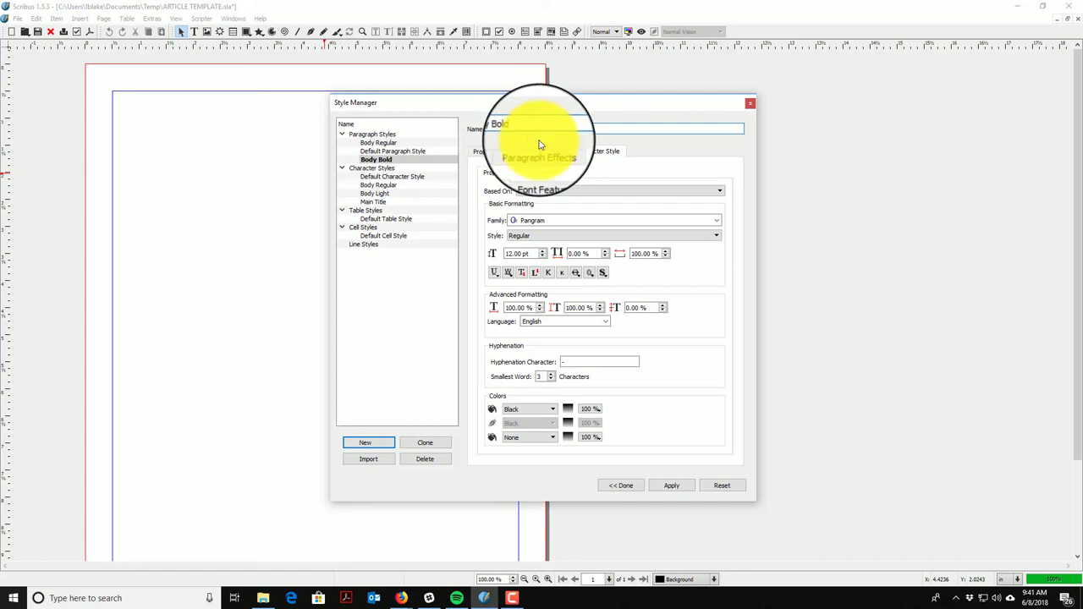
# - Rename the cloned paragraph style Body Light and base its character style on Body Light
pyautogui.click(551, 191)
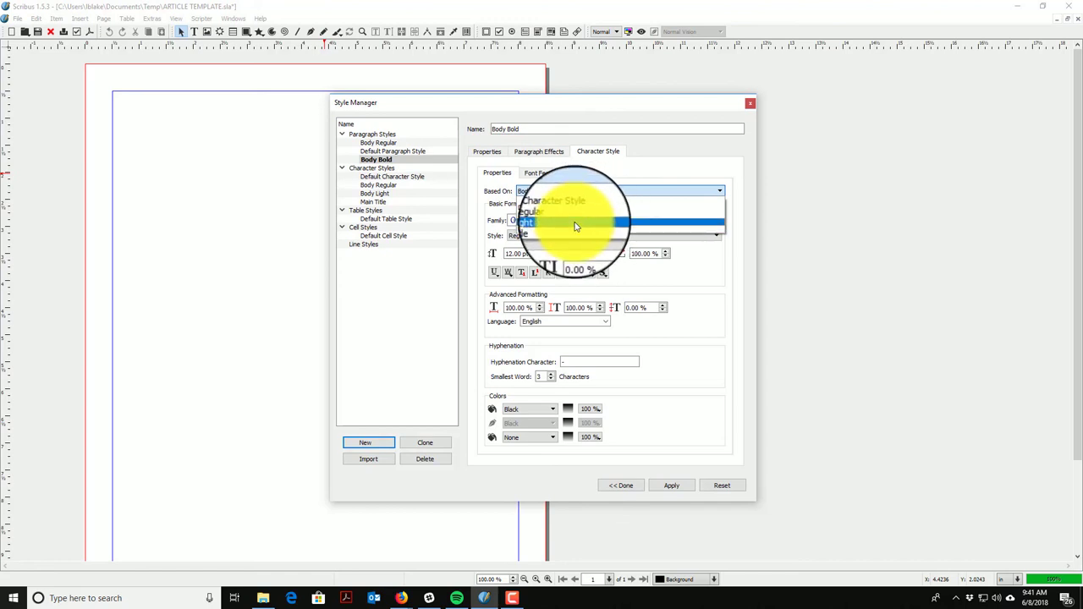
pyautogui.click(590, 220)
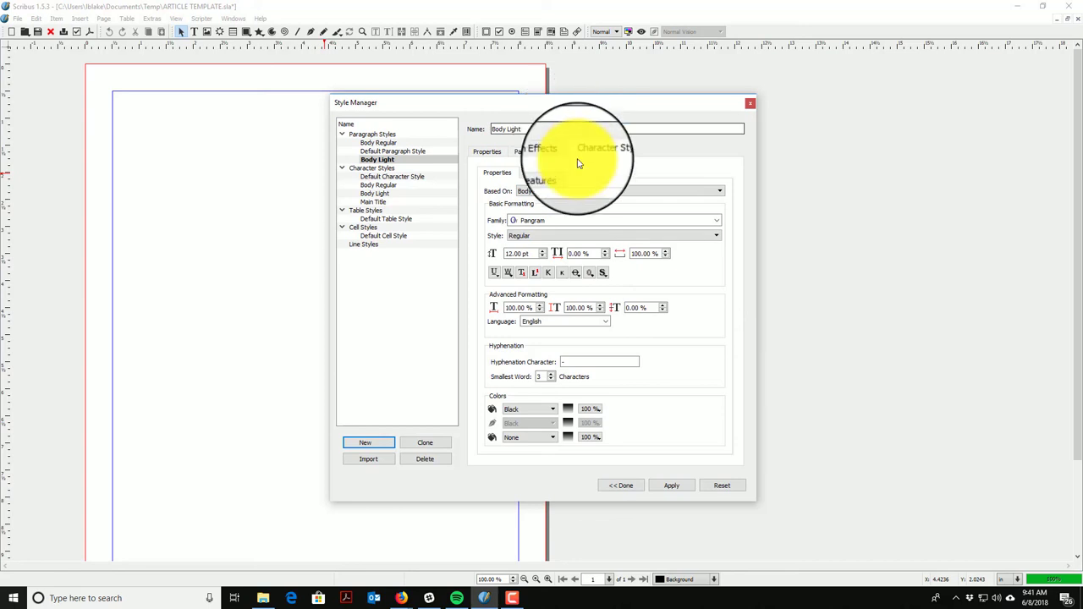
pyautogui.click(596, 190)
pyautogui.click(576, 228)
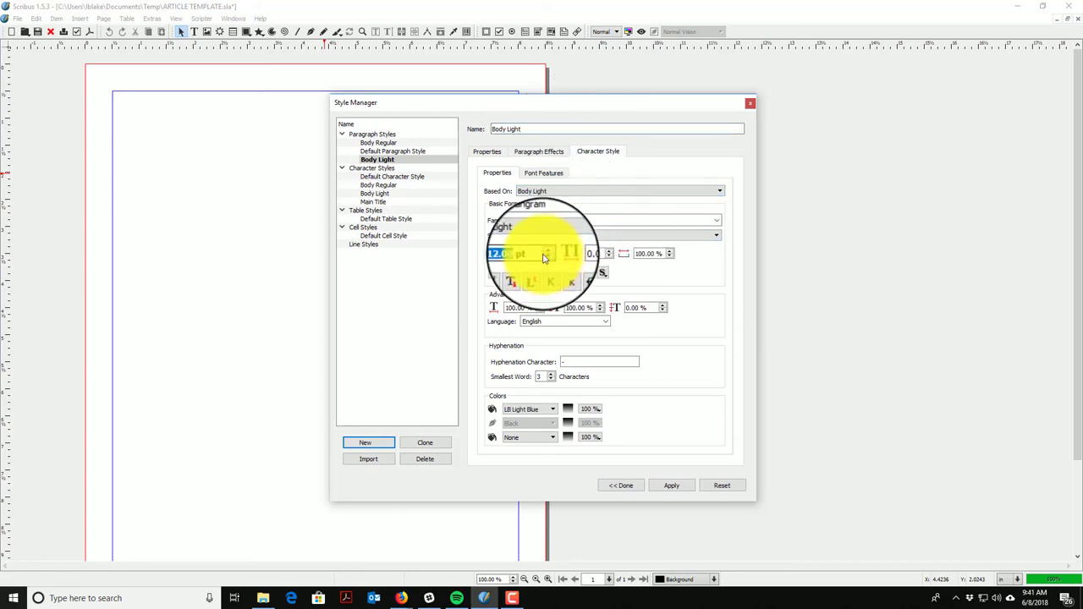
pyautogui.click(562, 237)
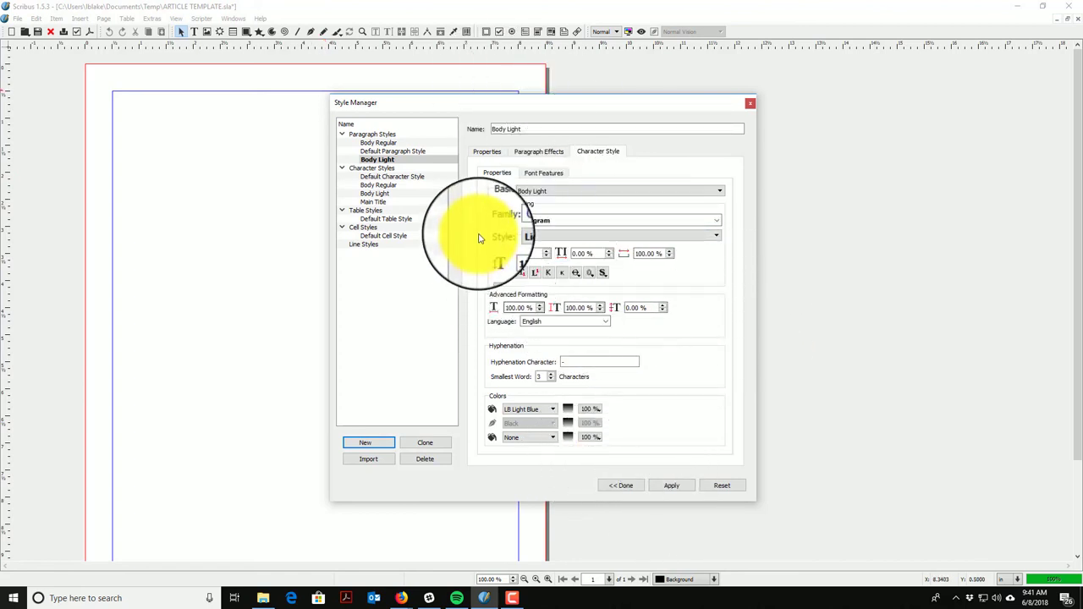
# - Check the Body Light paragraph style's effects and alignment settings, and apply the style
pyautogui.click(545, 154)
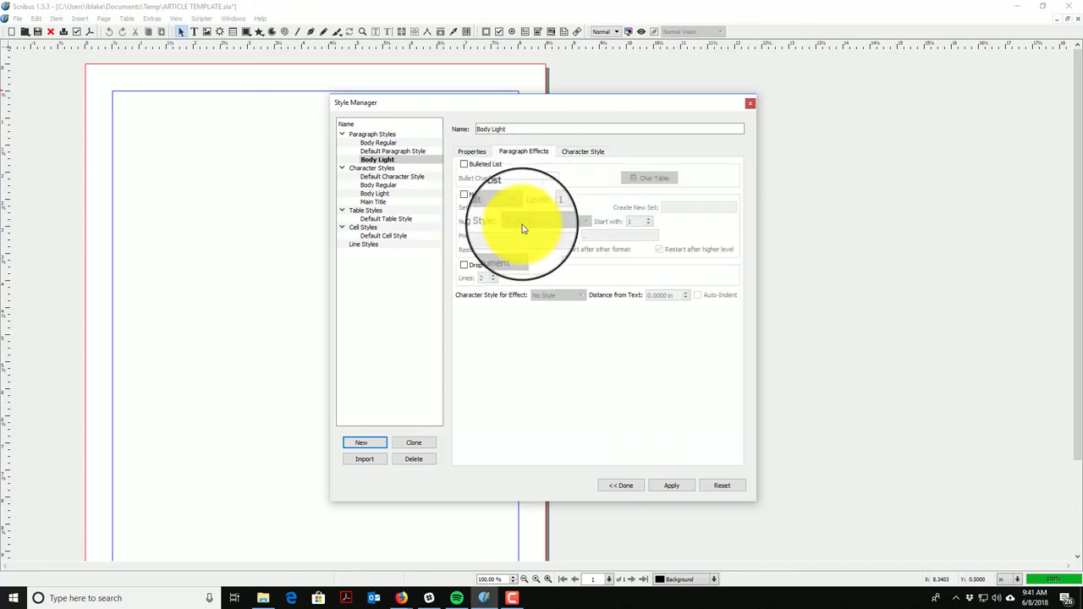
pyautogui.click(481, 157)
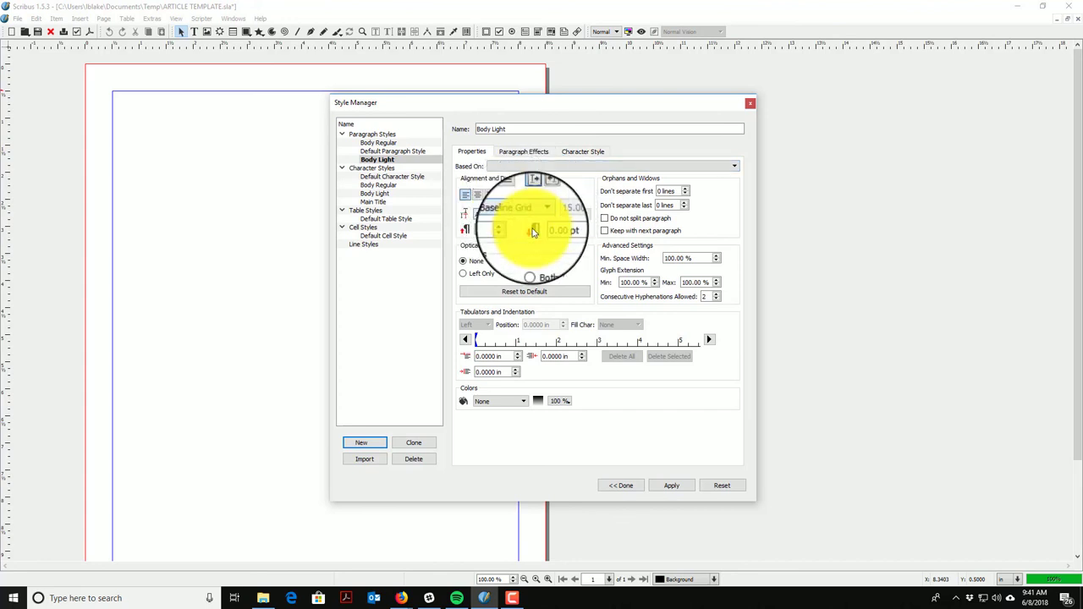
pyautogui.click(673, 487)
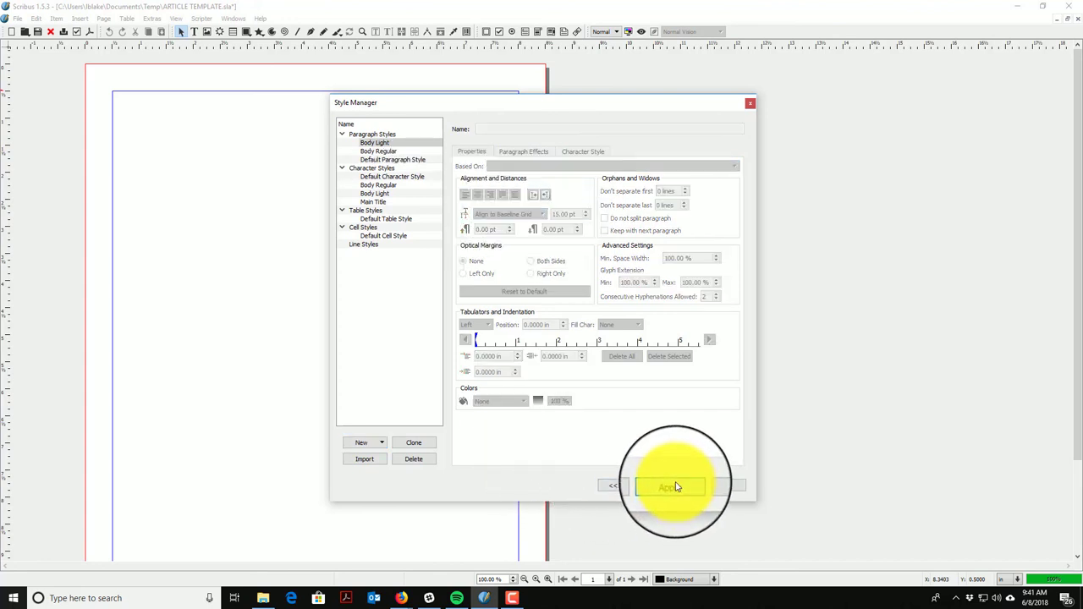
# - Clone the Body Regular character style and name the copy Body Bold
pyautogui.click(377, 167)
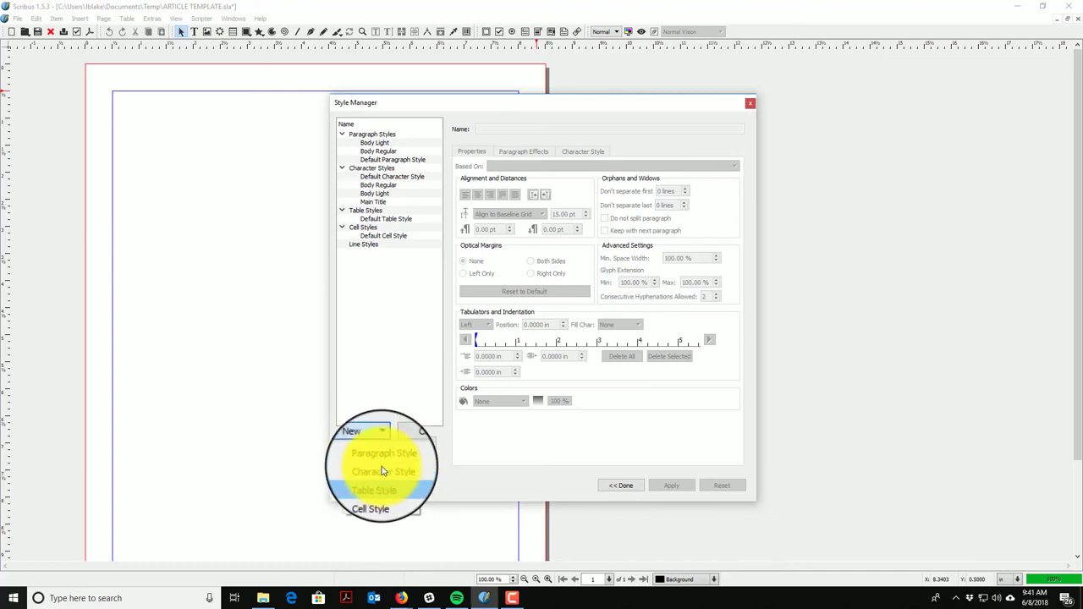
pyautogui.click(378, 184)
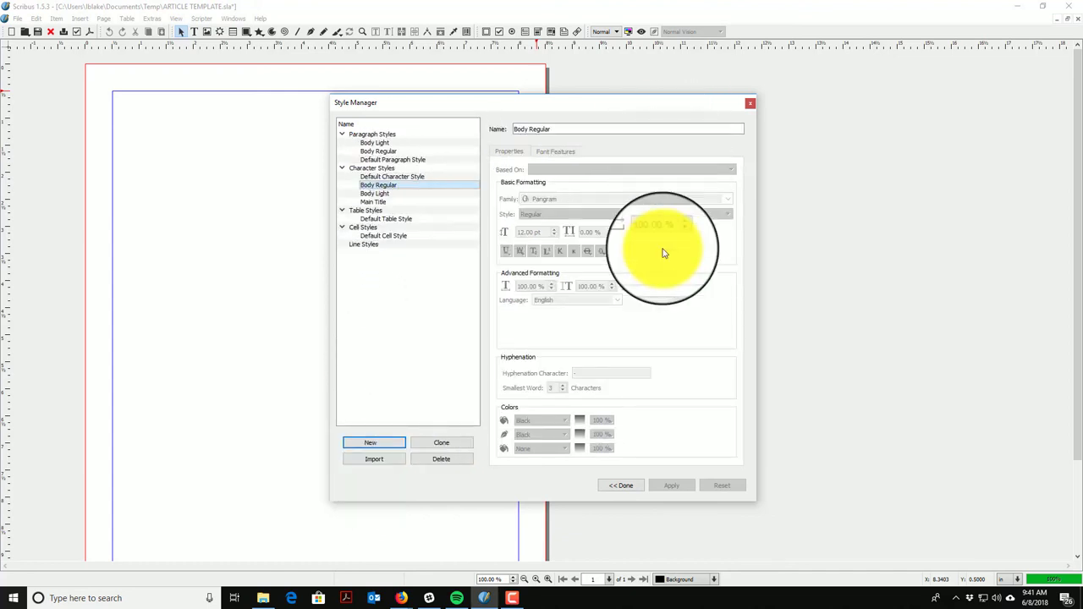
pyautogui.click(441, 443)
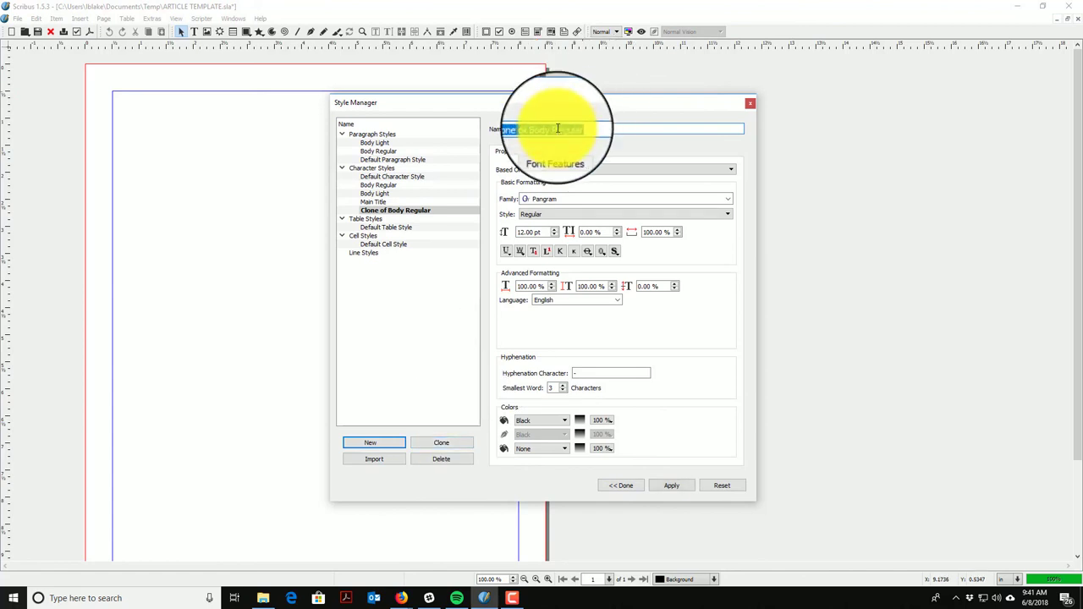
pyautogui.moveTo(538, 128); pyautogui.dragTo(513, 129)
pyautogui.press('BackSpace')
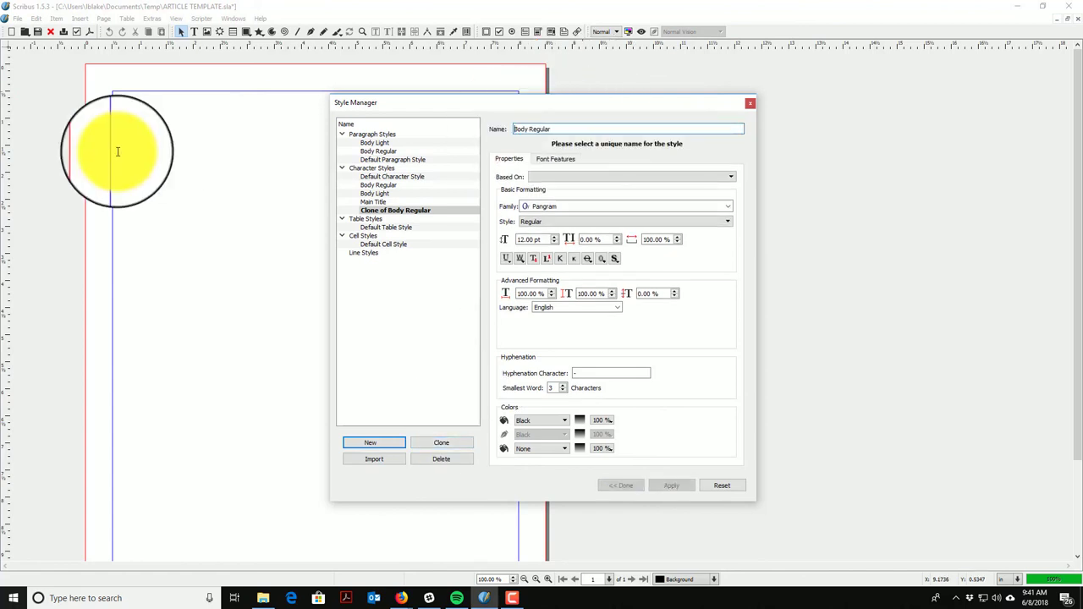
pyautogui.click(554, 129)
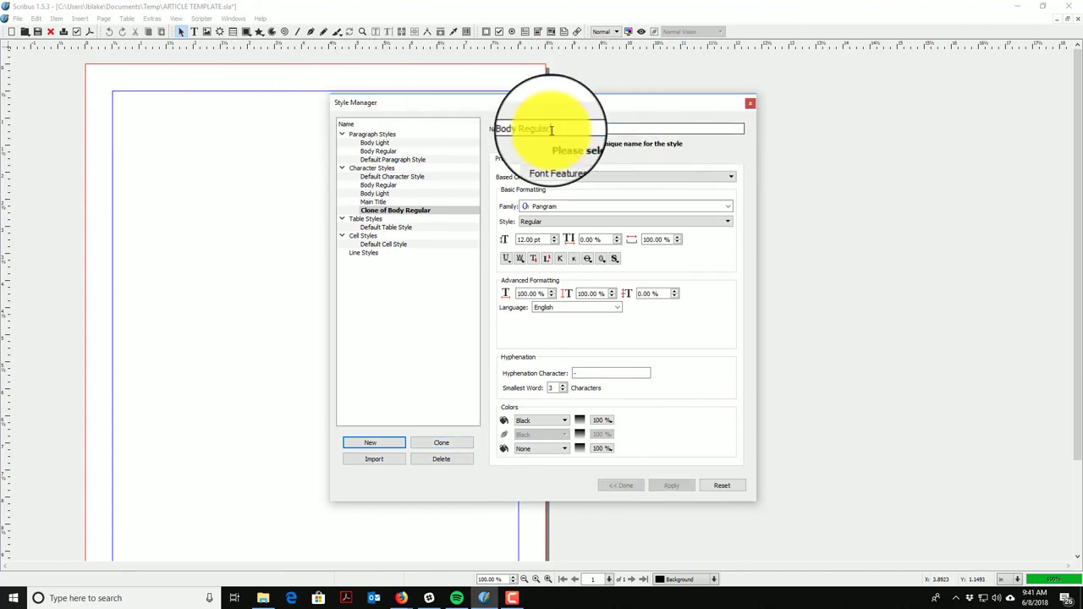
pyautogui.press('BackSpace')
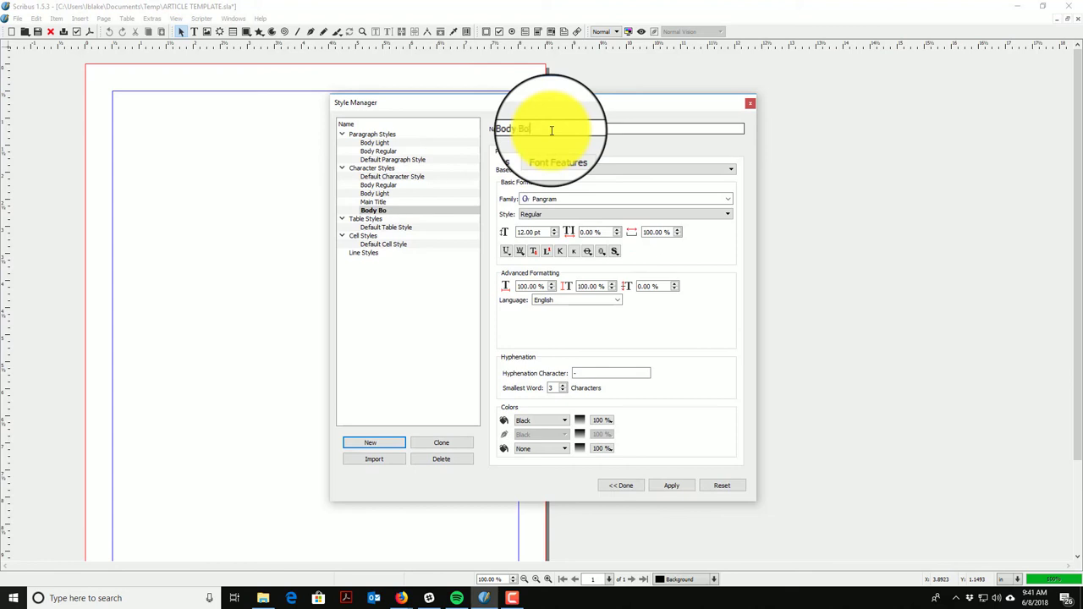
# - Set the Body Bold character style to 14 pt in the Bold font style, then apply it and finish editing
pyautogui.click(555, 230)
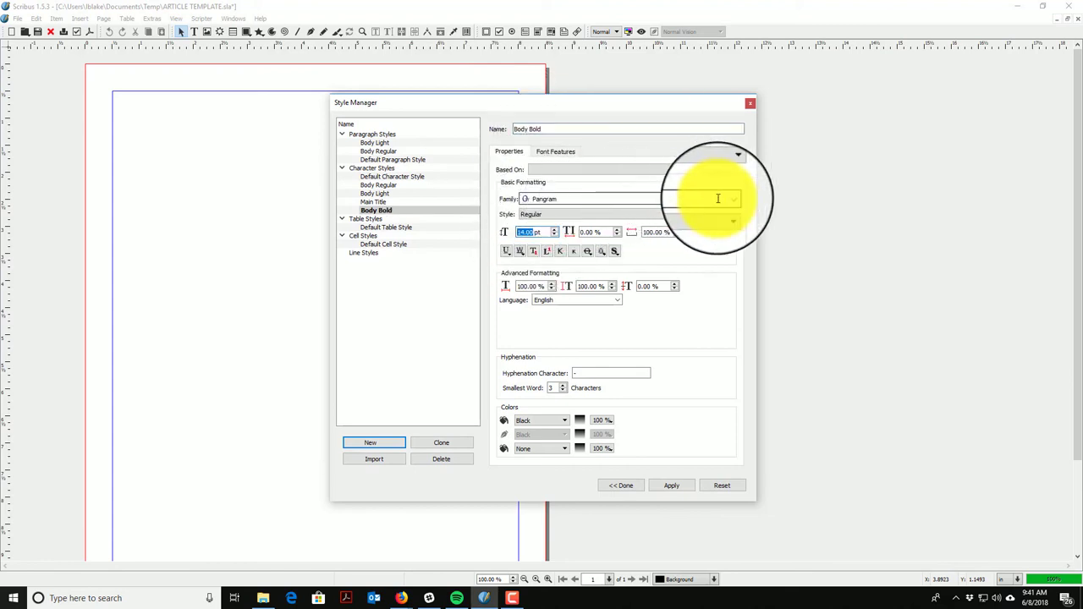
pyautogui.click(726, 215)
pyautogui.click(592, 232)
pyautogui.click(674, 487)
pyautogui.click(618, 486)
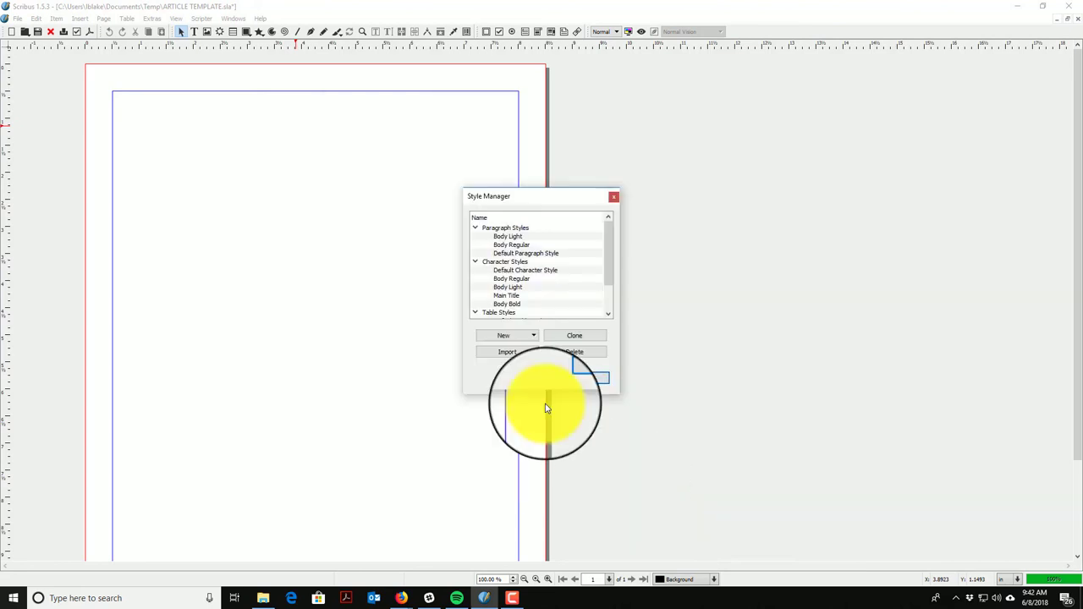
# - Clone the Body Regular paragraph style and name the copy Body Bold
pyautogui.click(495, 229)
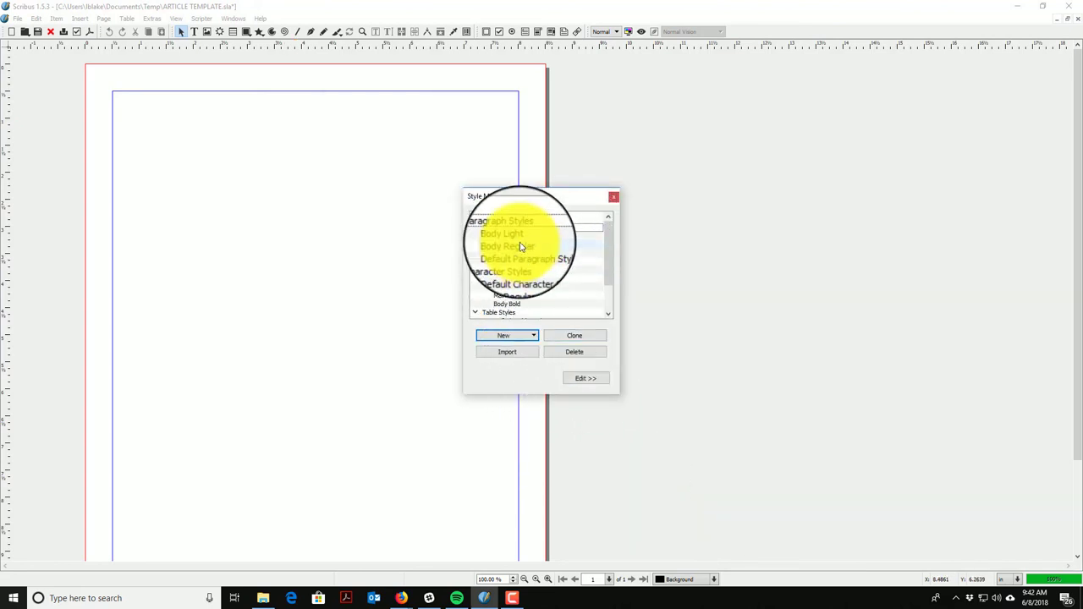
pyautogui.click(513, 245)
pyautogui.click(582, 339)
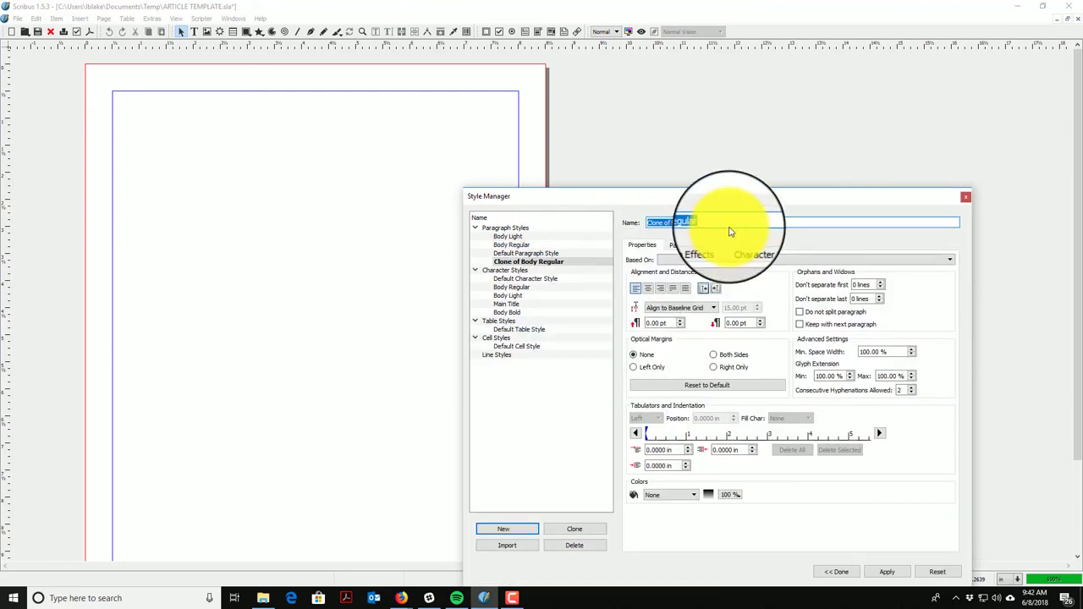
pyautogui.moveTo(670, 222); pyautogui.dragTo(418, 235)
pyautogui.press('BackSpace')
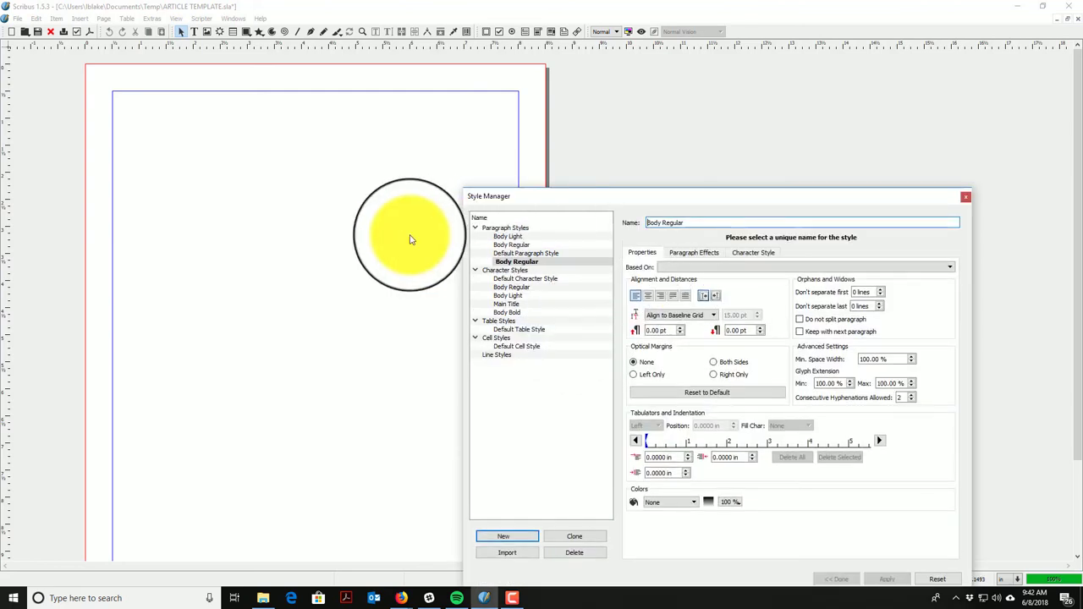
pyautogui.click(755, 252)
pyautogui.moveTo(750, 223); pyautogui.dragTo(647, 224)
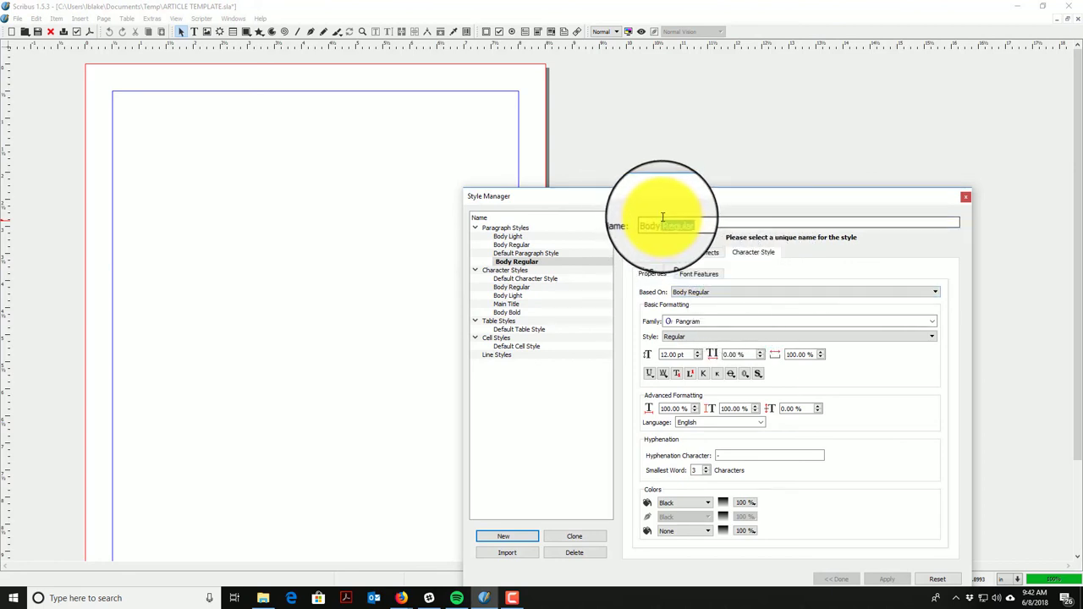
pyautogui.write('bol')
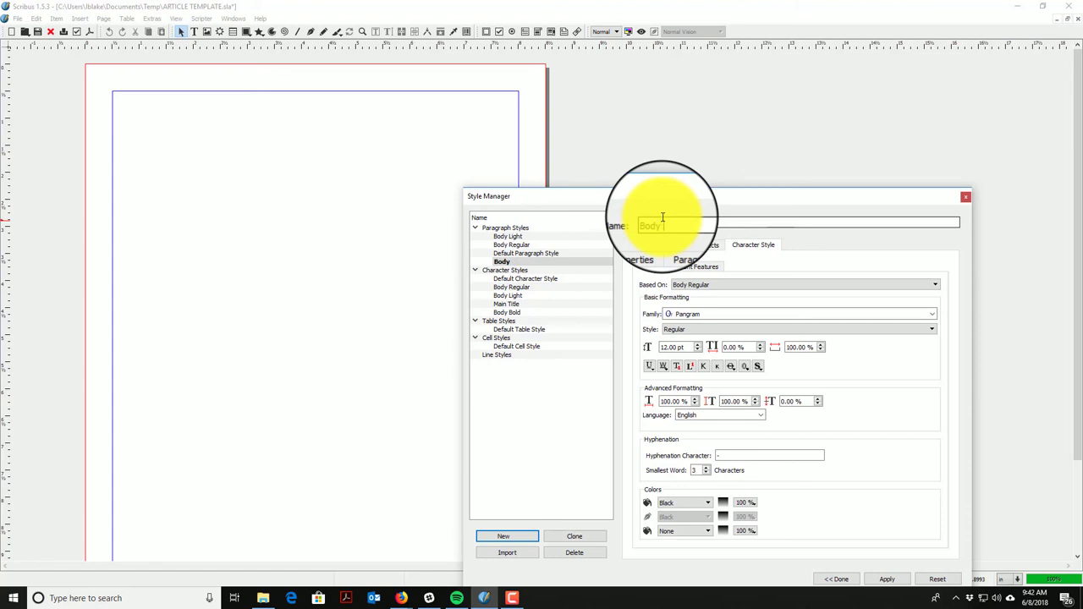
# - Base the Body Bold paragraph style's character style on Body Bold and check its alignment settings
pyautogui.click(750, 285)
pyautogui.click(733, 317)
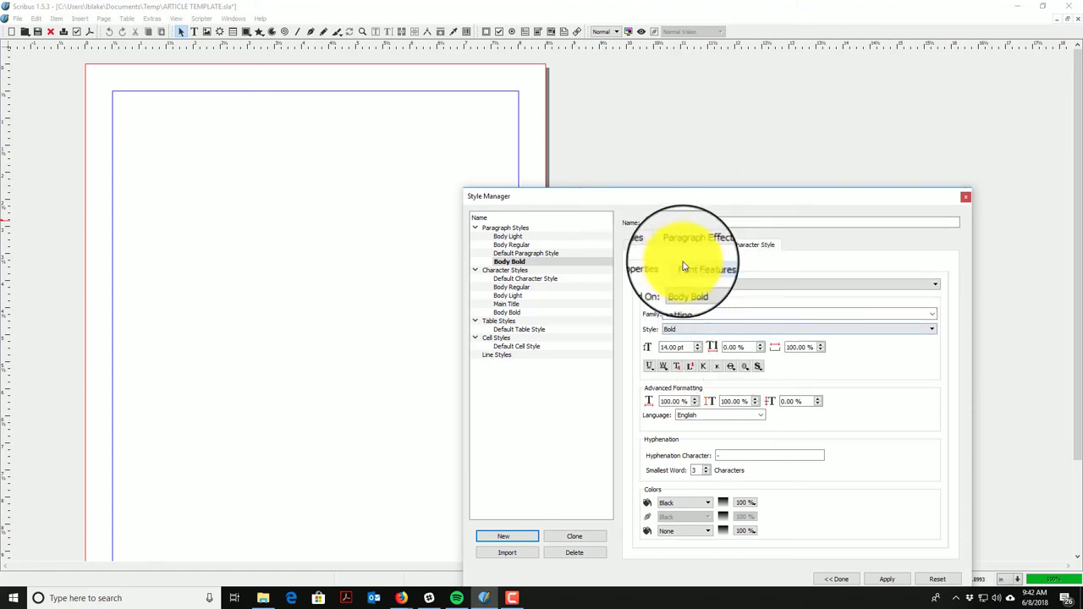
pyautogui.click(643, 244)
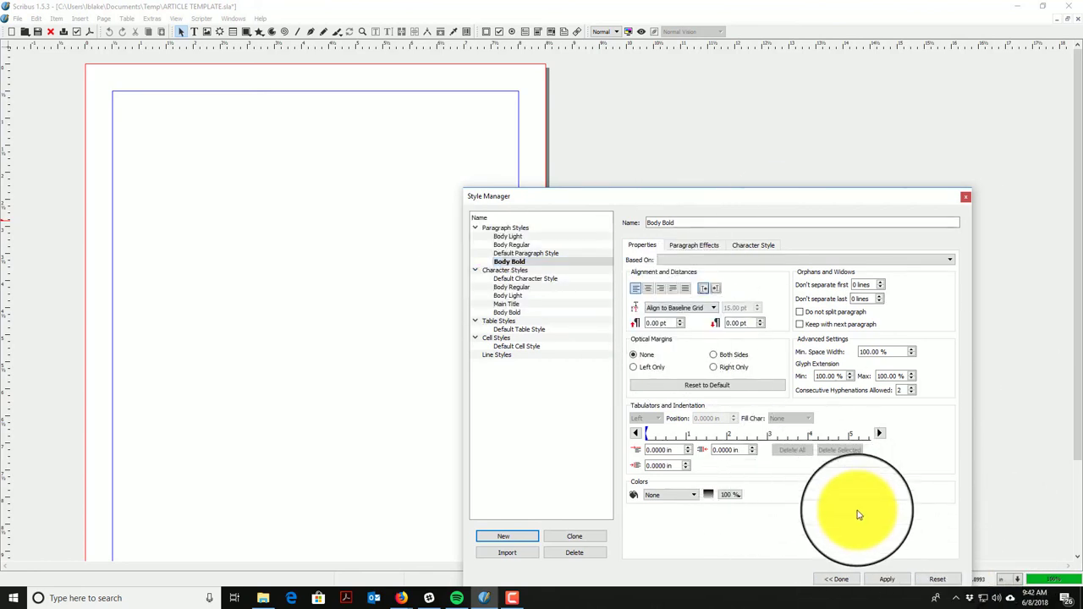
# - Create a new paragraph style named Main Title
pyautogui.click(504, 228)
pyautogui.click(512, 536)
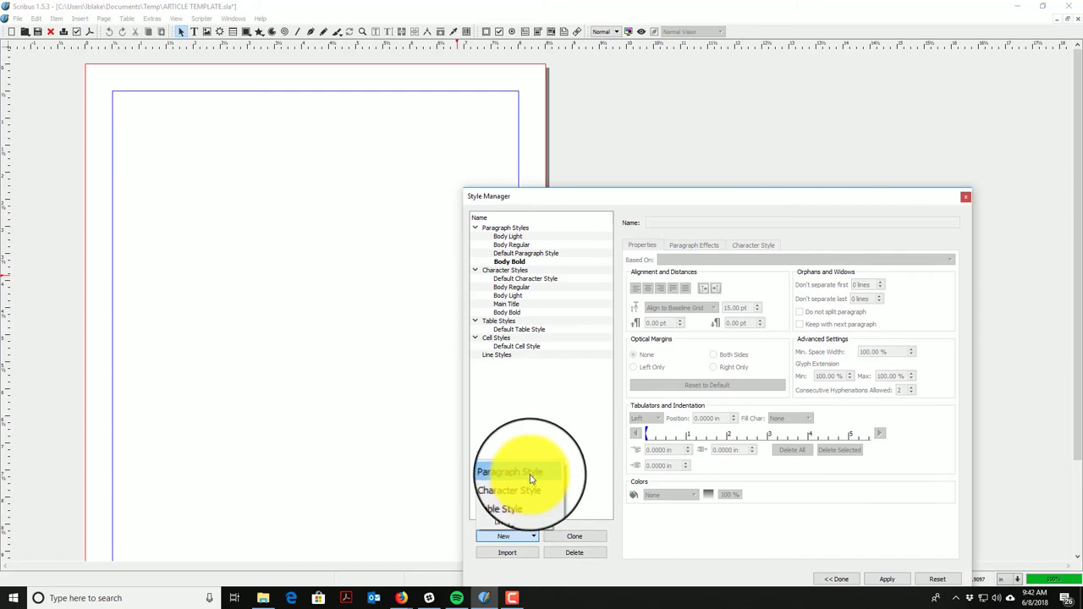
pyautogui.click(531, 479)
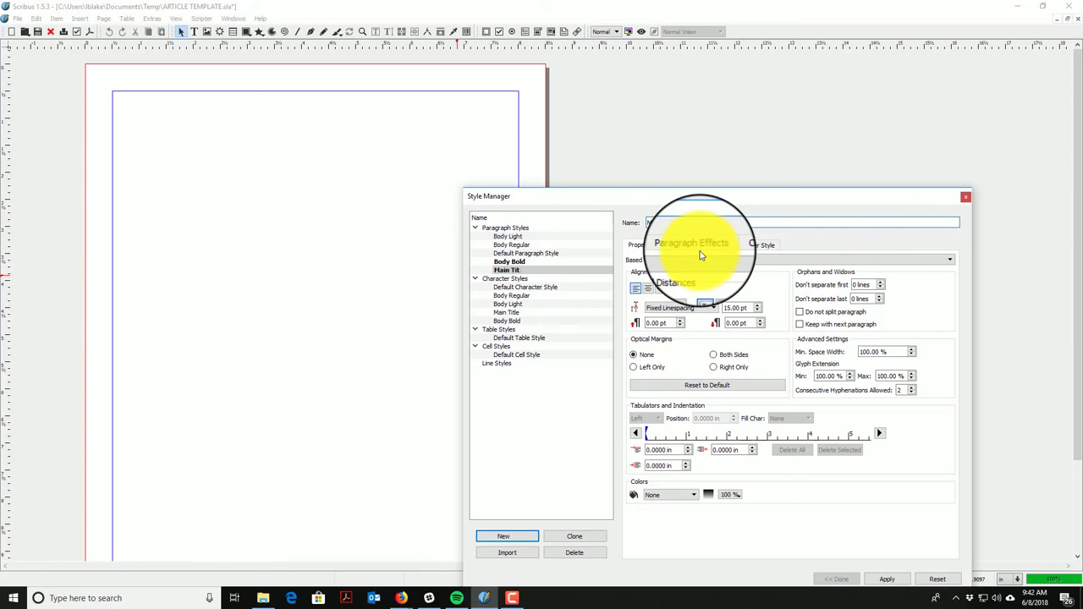
# - Base the Main Title paragraph style's character style on the Main Title character style
pyautogui.click(750, 248)
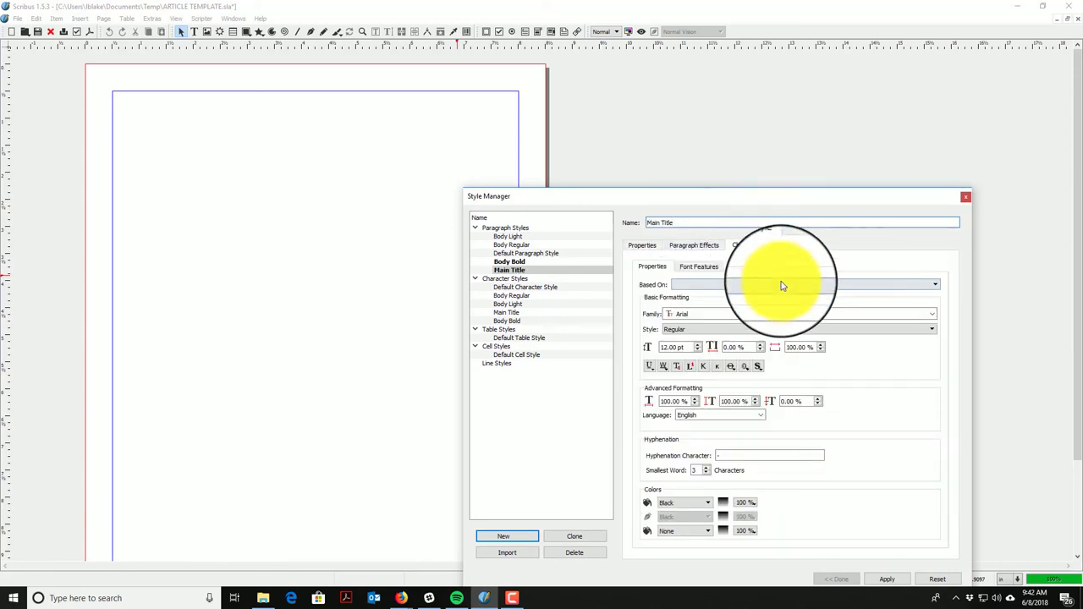
pyautogui.click(648, 246)
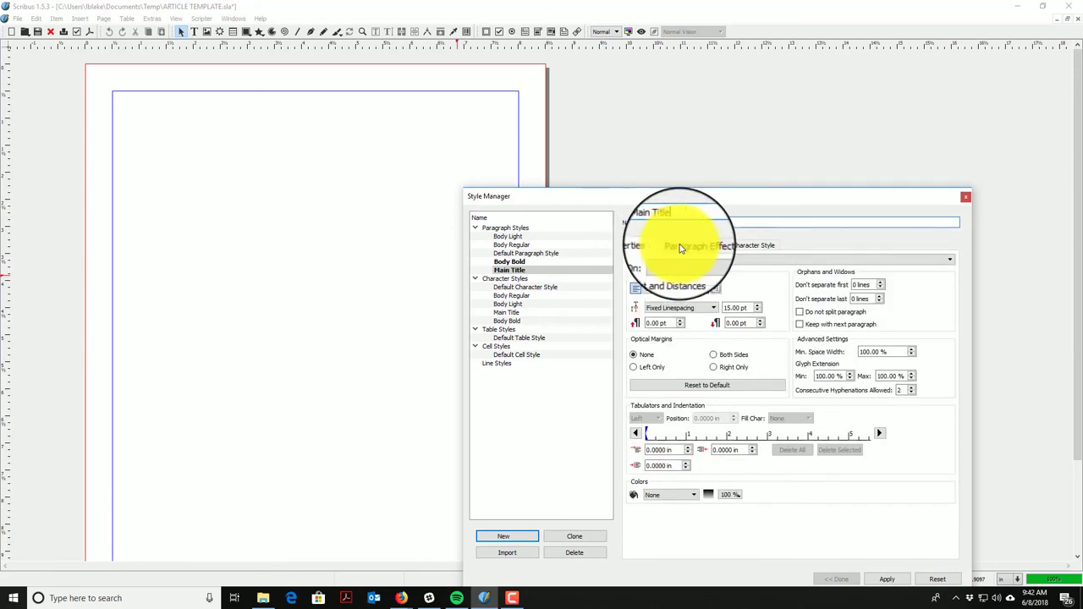
pyautogui.click(778, 259)
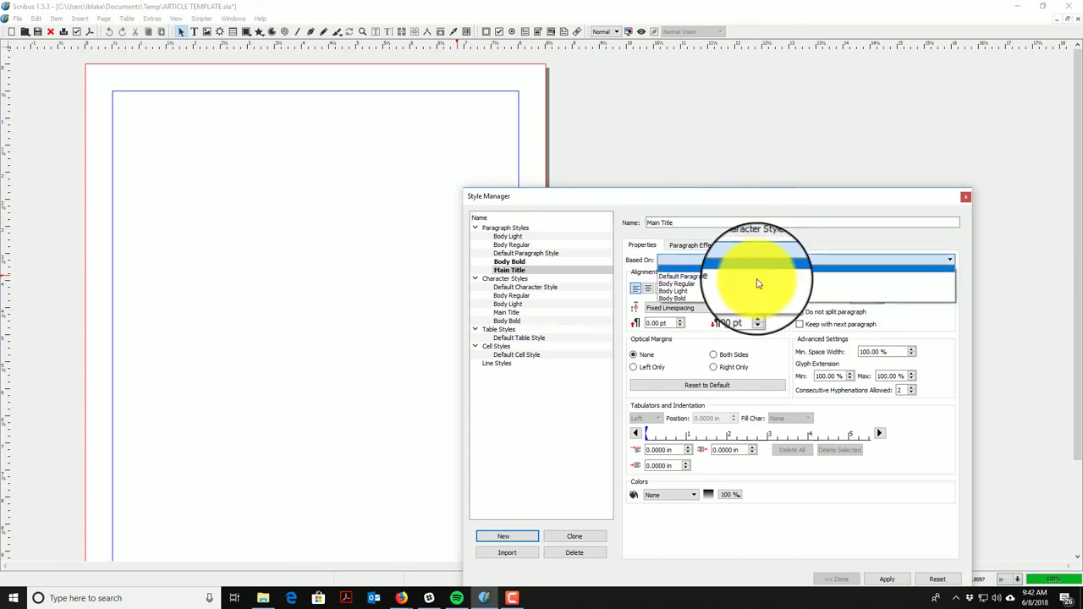
pyautogui.click(768, 246)
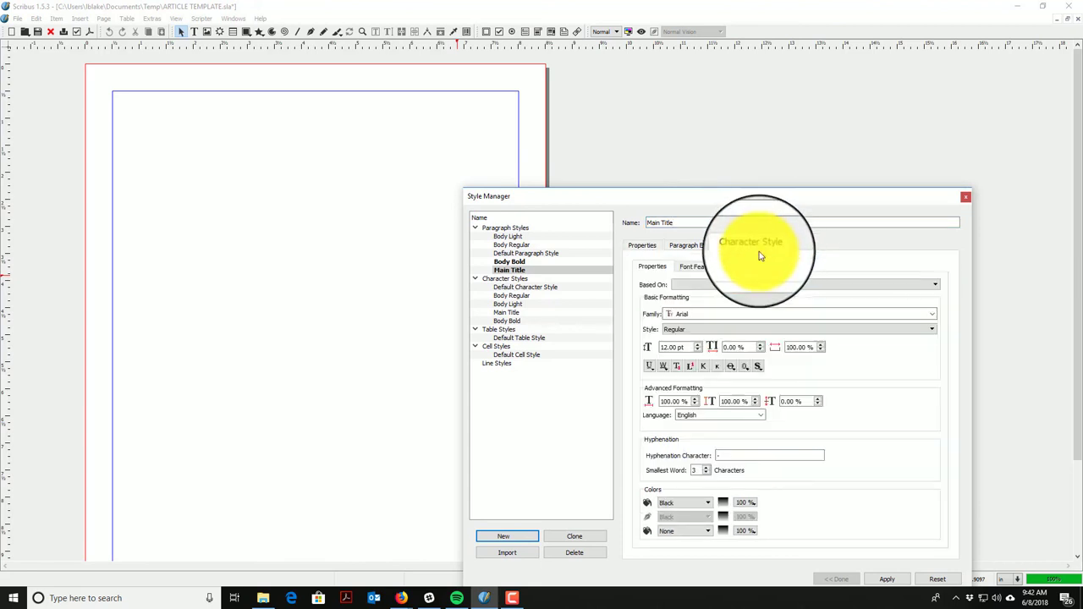
pyautogui.click(744, 286)
pyautogui.click(722, 328)
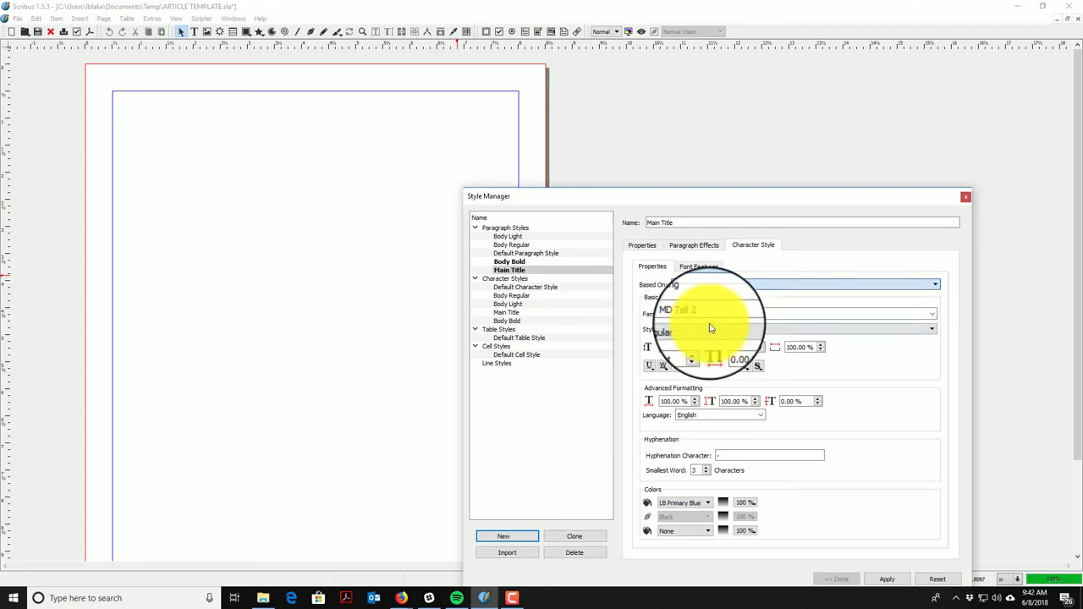
# - Set the Main Title paragraph style's line spacing to Align to Baseline Grid and apply the style
pyautogui.click(642, 245)
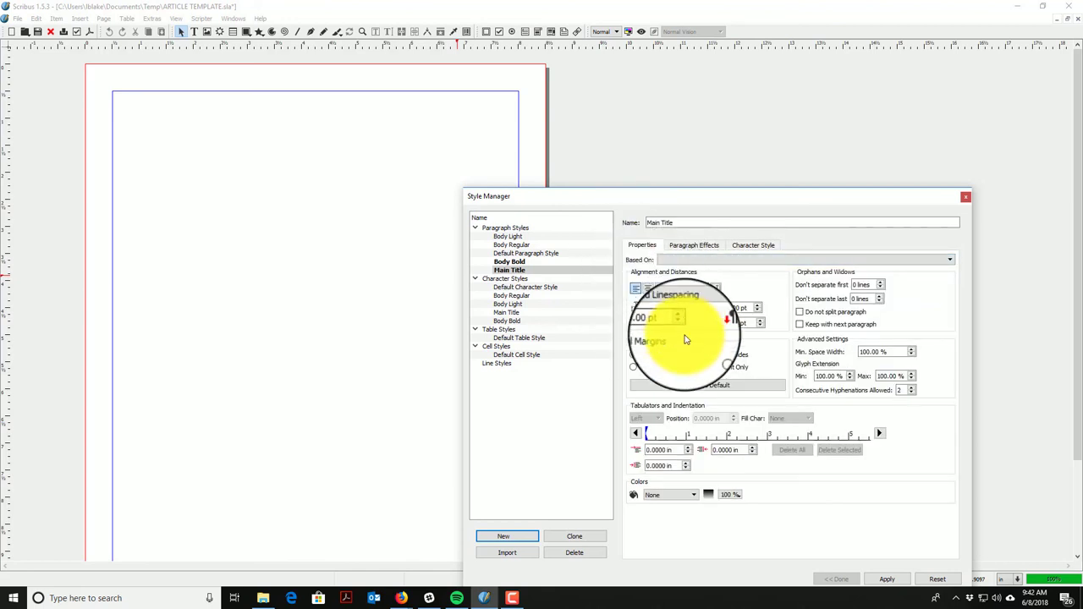
pyautogui.click(685, 309)
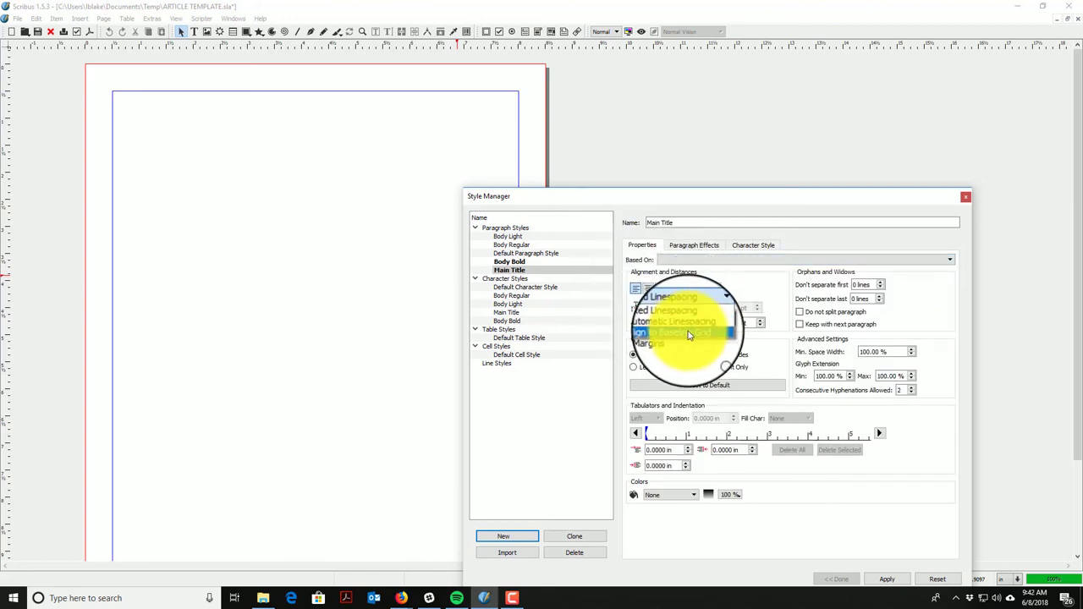
pyautogui.click(689, 335)
pyautogui.click(889, 580)
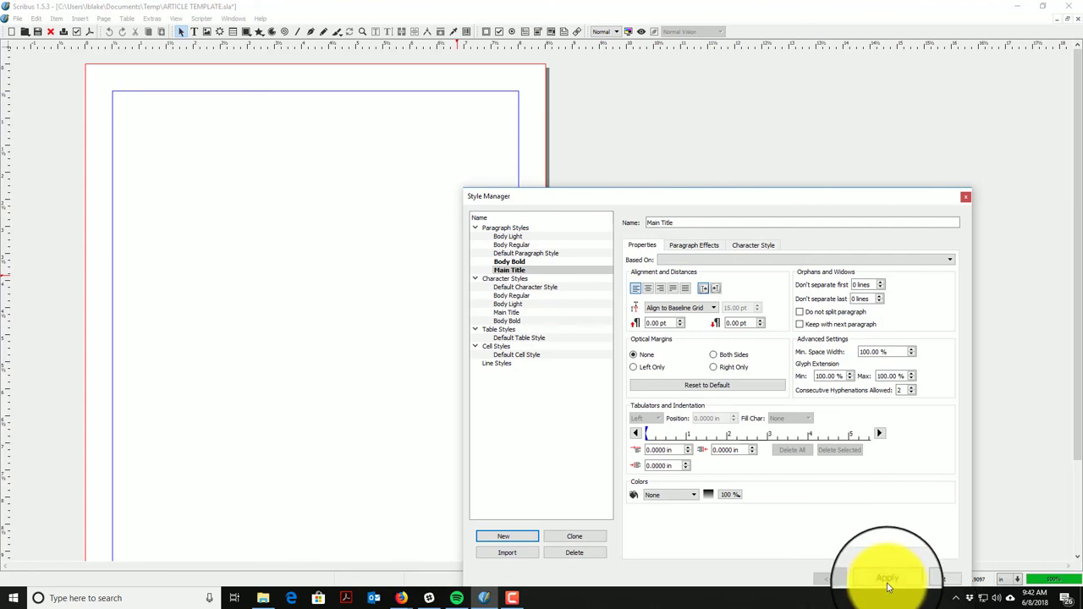
# - Create a new paragraph style named Footer Right
pyautogui.click(516, 229)
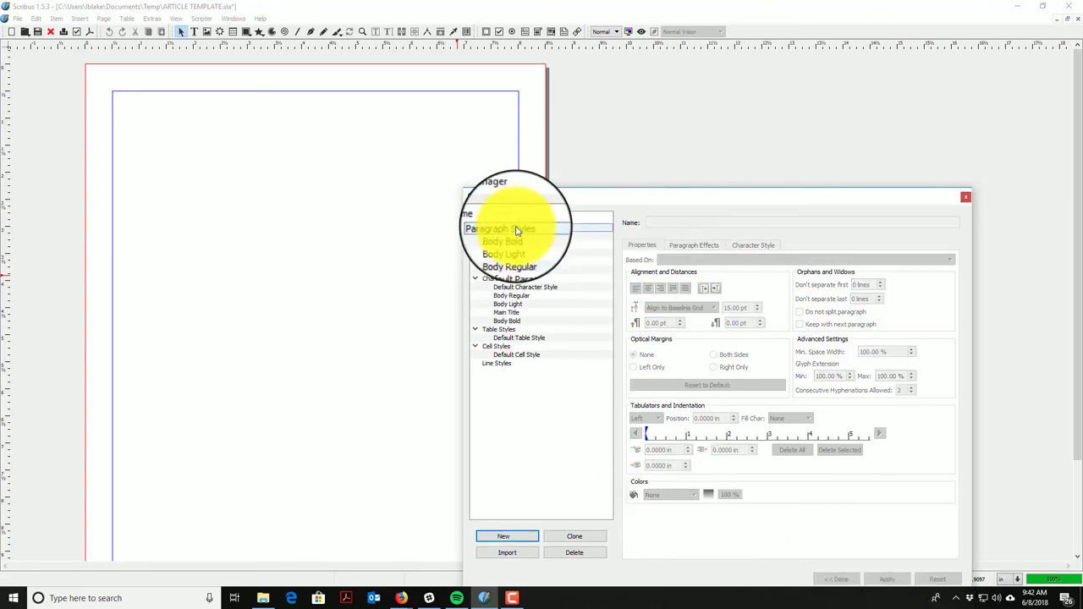
pyautogui.rightClick(512, 222)
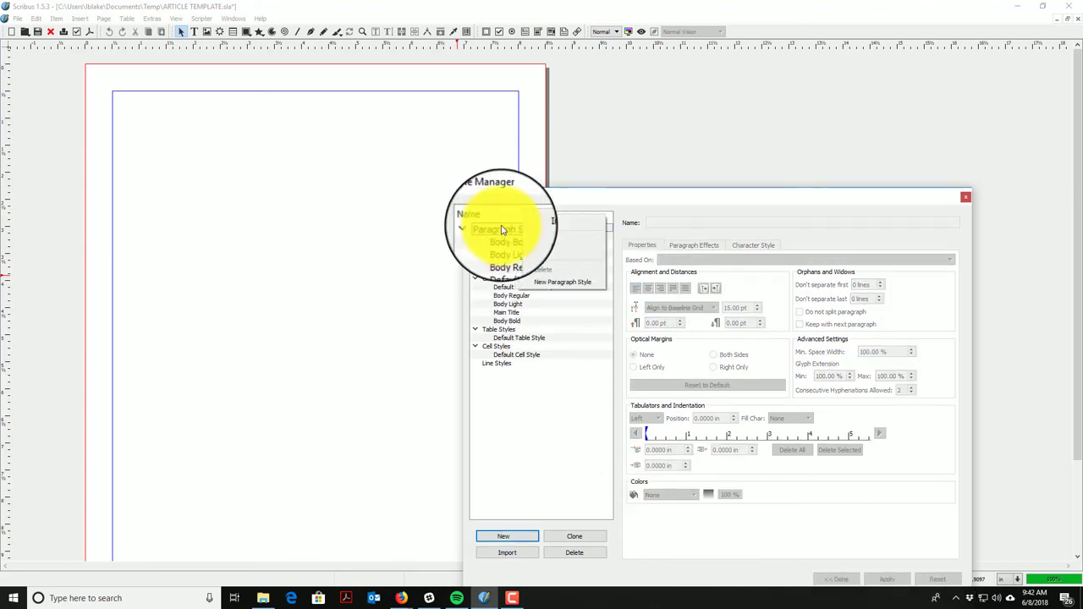
pyautogui.click(498, 231)
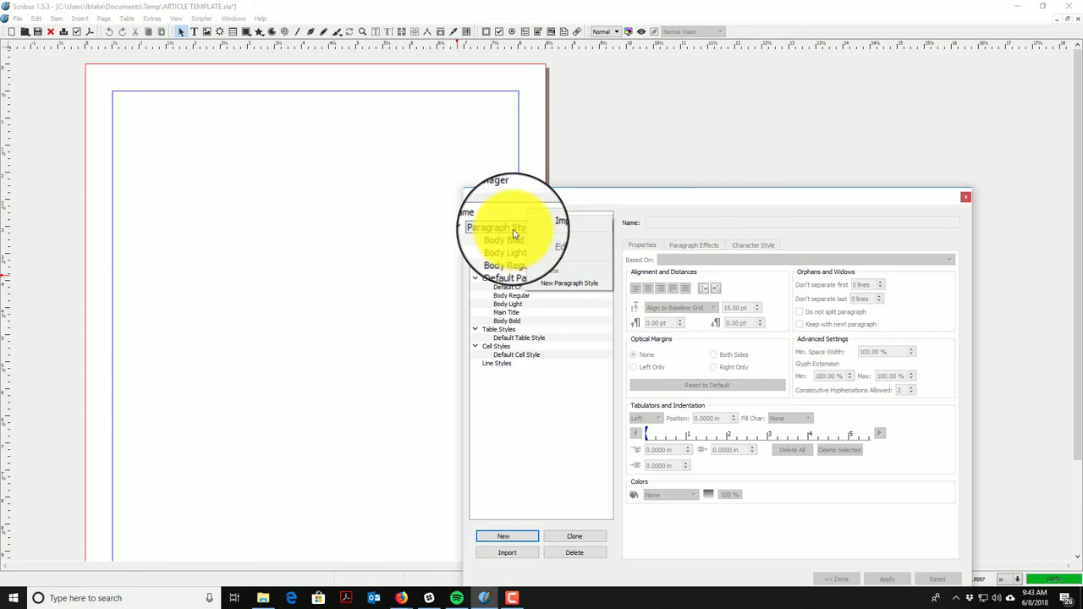
pyautogui.click(508, 536)
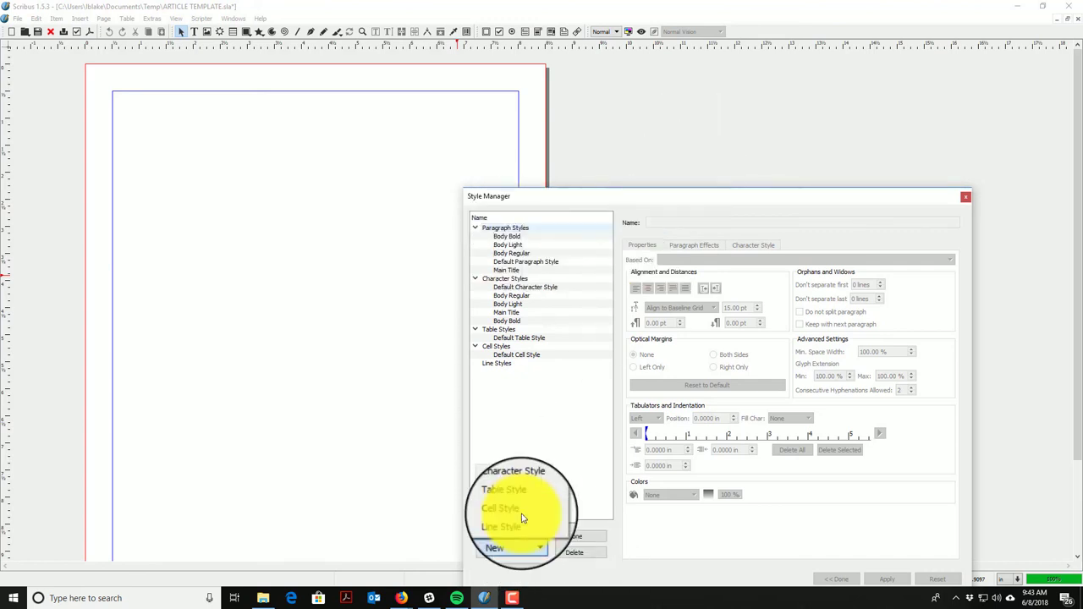
pyautogui.click(510, 482)
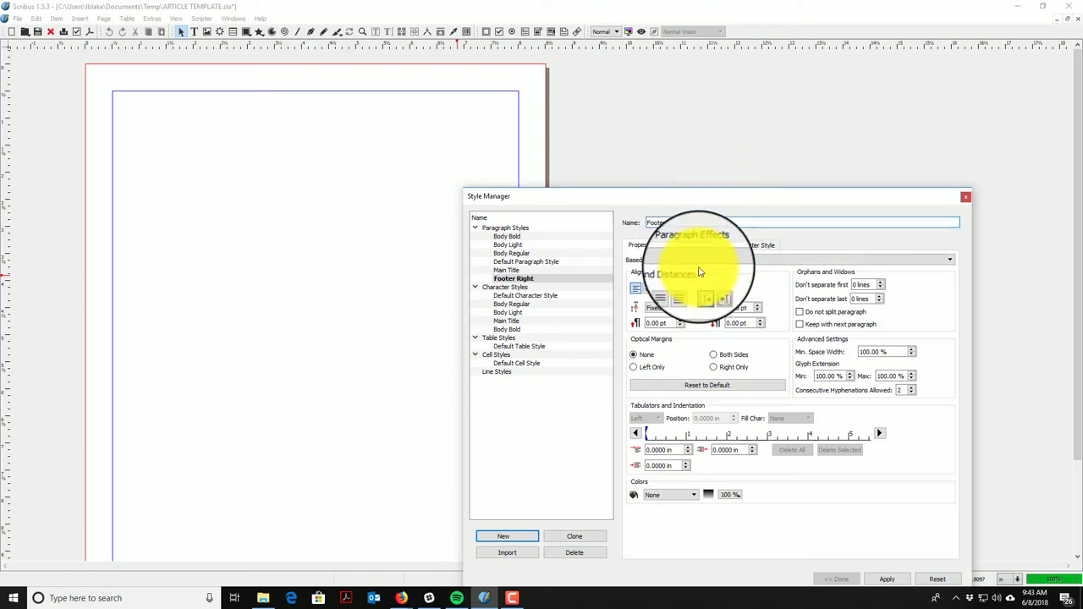
# - Base the Footer Right paragraph style's character style on Body Light
pyautogui.click(750, 244)
pyautogui.click(763, 286)
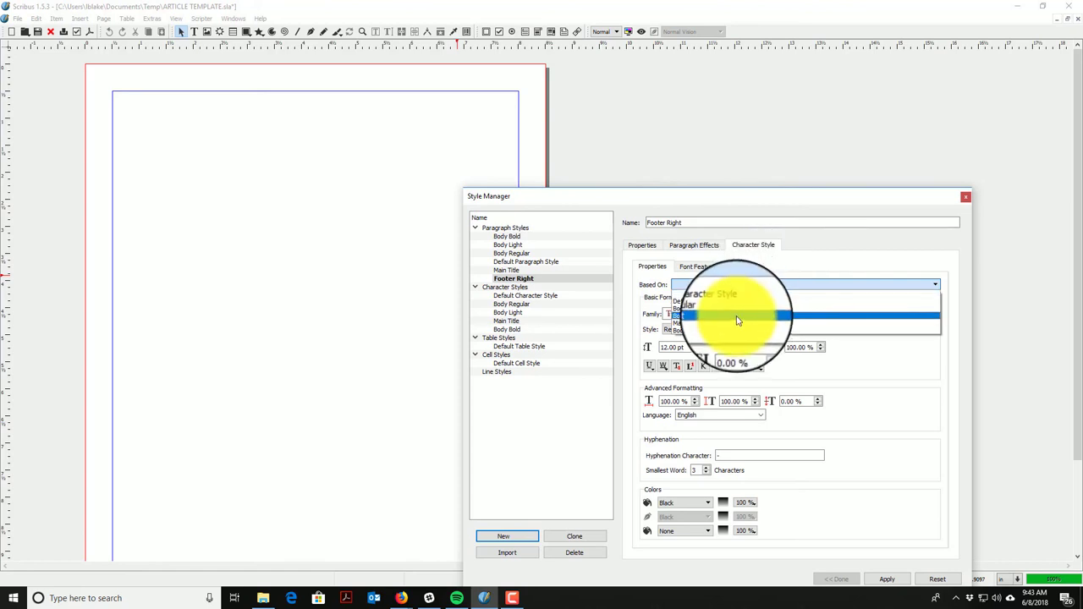
pyautogui.click(736, 321)
# - Set Footer Right to Align to Baseline Grid with right-aligned text, apply it, and close the Style Manager
pyautogui.click(642, 245)
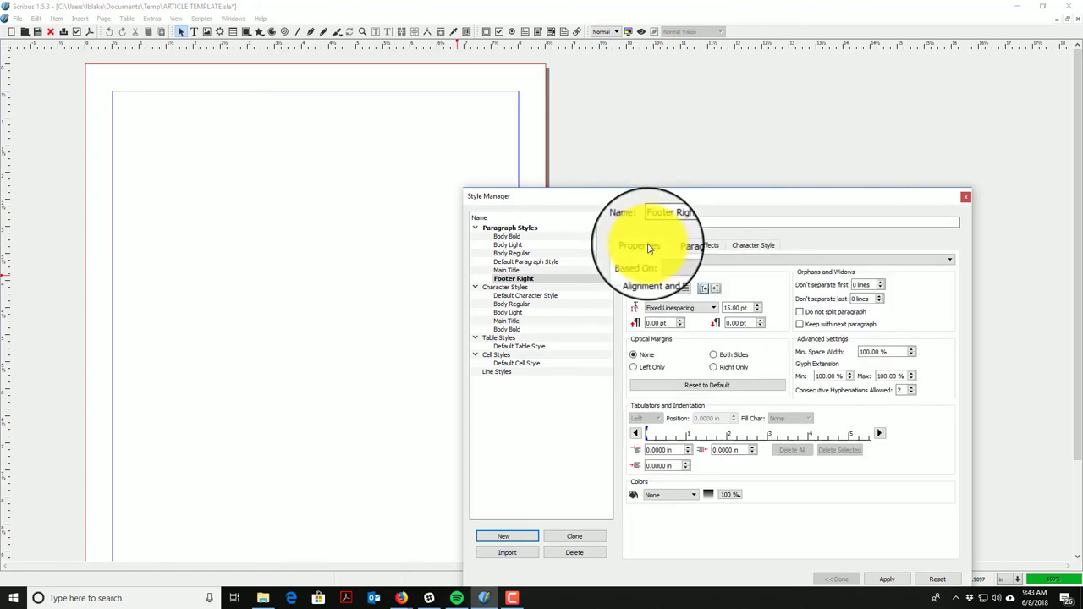
pyautogui.click(689, 302)
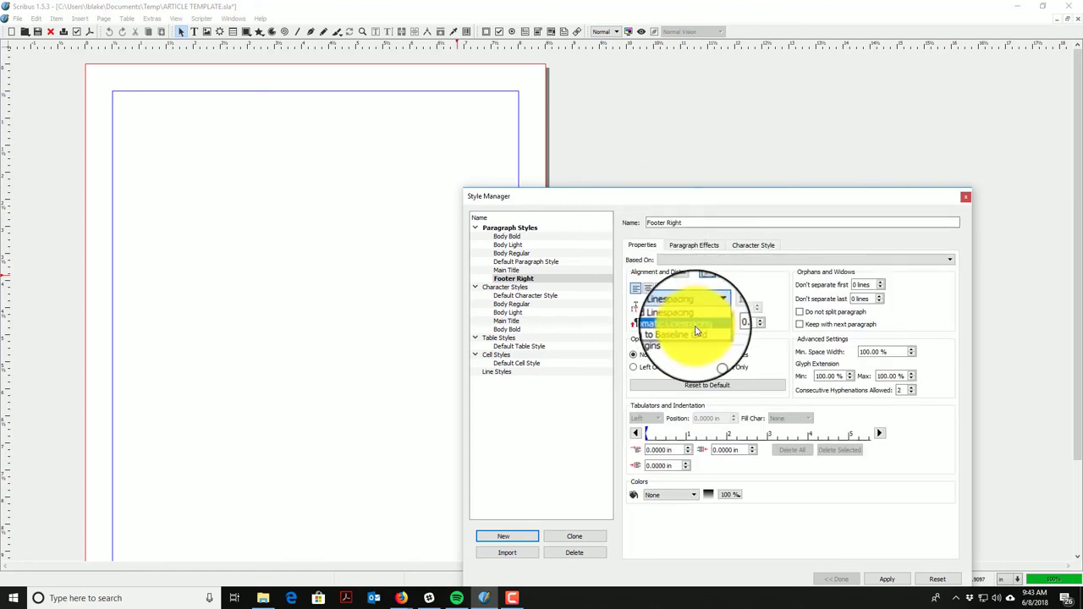
pyautogui.click(694, 333)
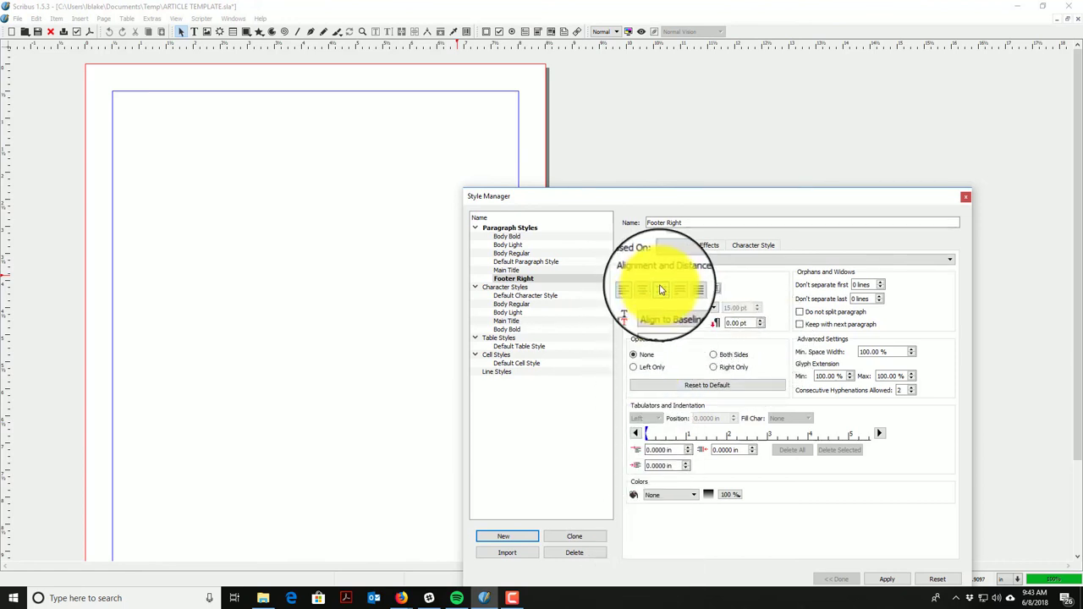
pyautogui.click(908, 580)
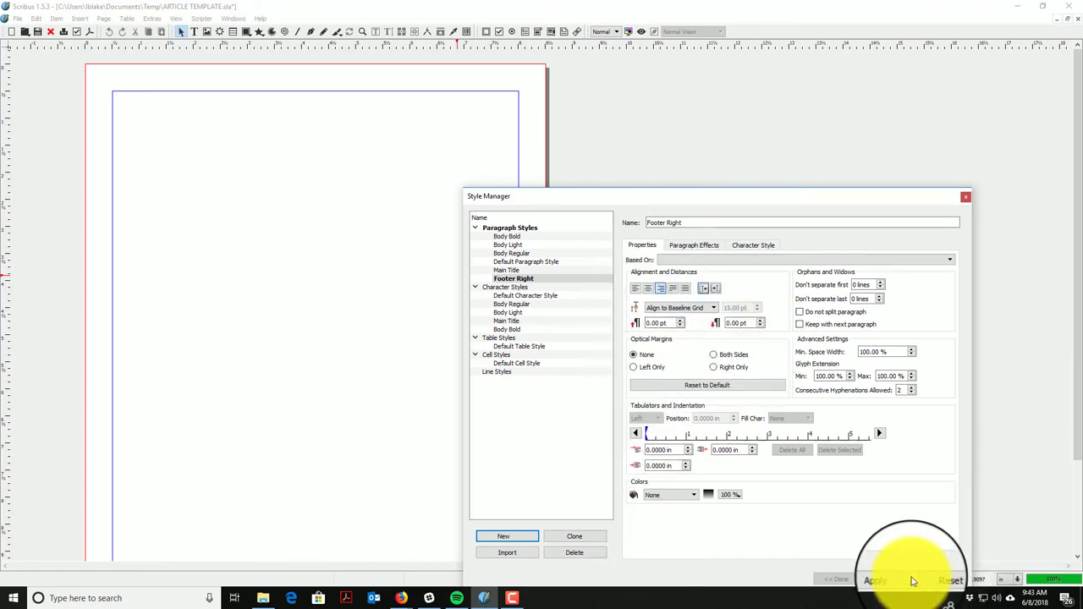
pyautogui.click(967, 201)
pyautogui.scroll(-3, 566, 177)
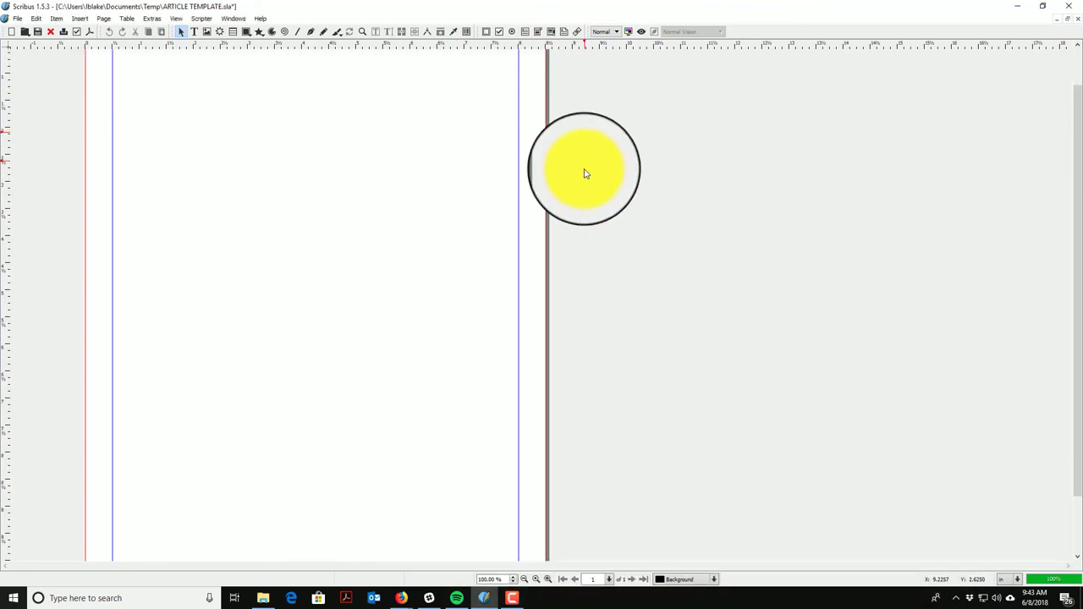
pyautogui.scroll(3, 409, 284)
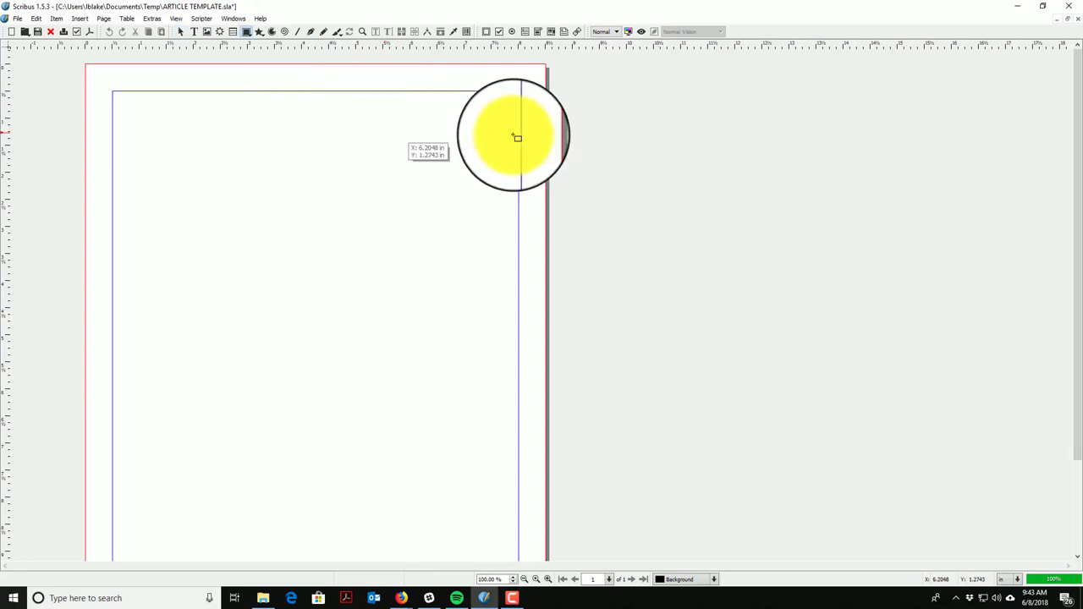
pyautogui.press('Escape')
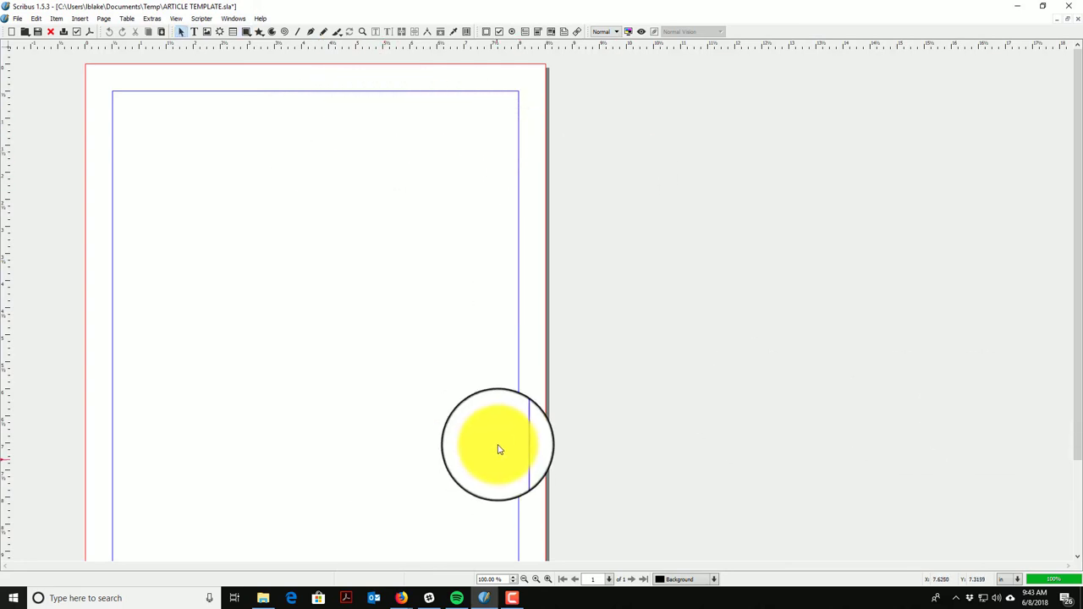